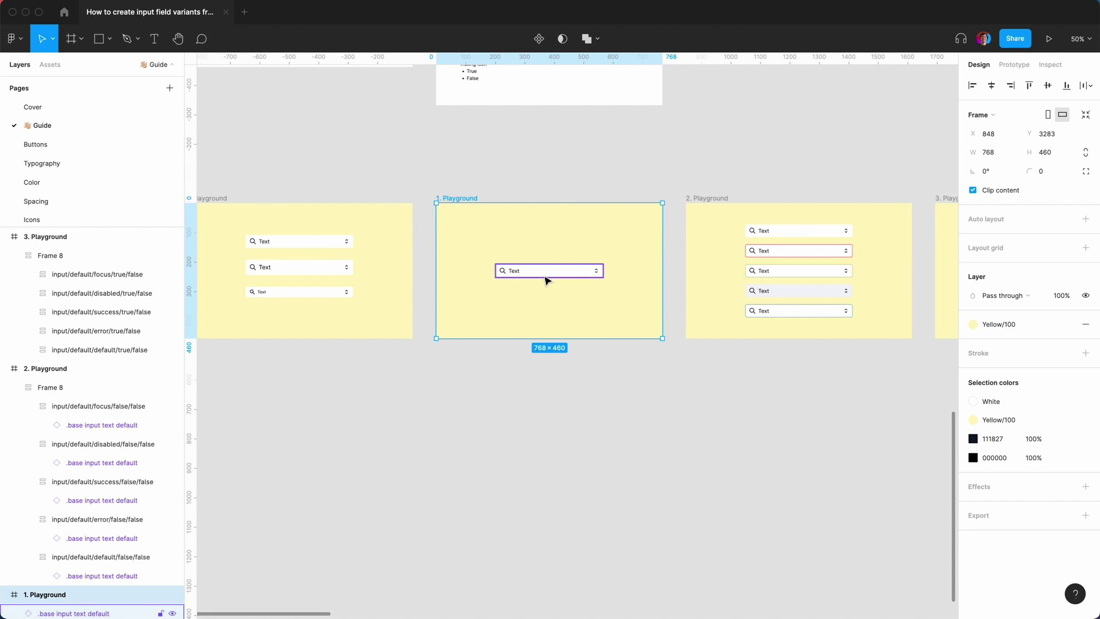
# Duplicate the base input in the 1. Playground frame and place the copy on the empty canvas below it
pyautogui.click(548, 280)
pyautogui.press('super+d')
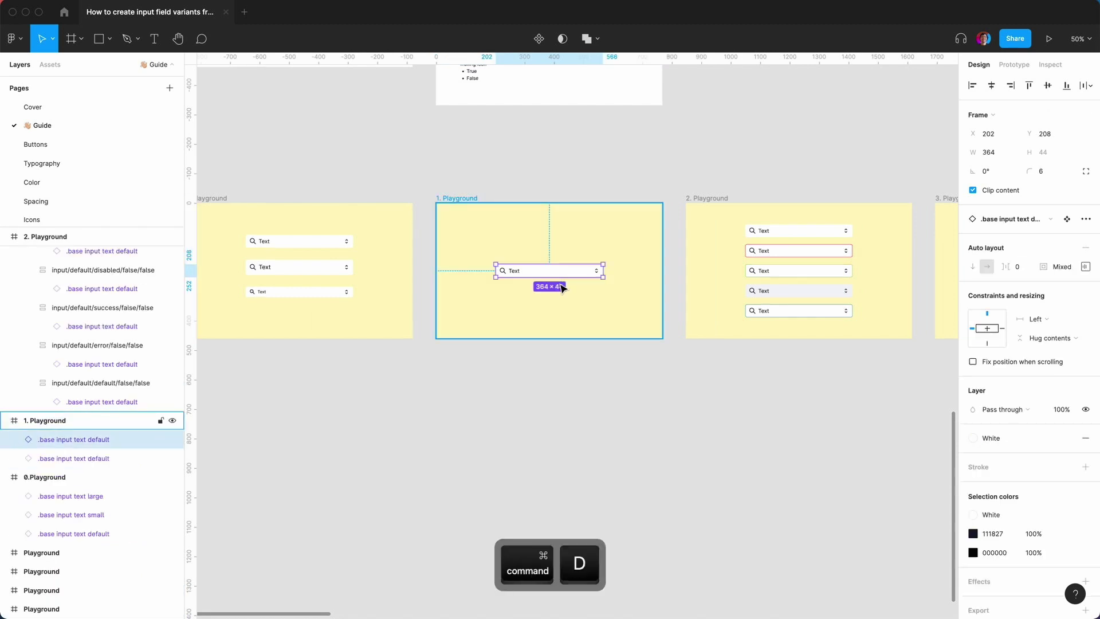
pyautogui.moveTo(543, 275); pyautogui.dragTo(546, 459)
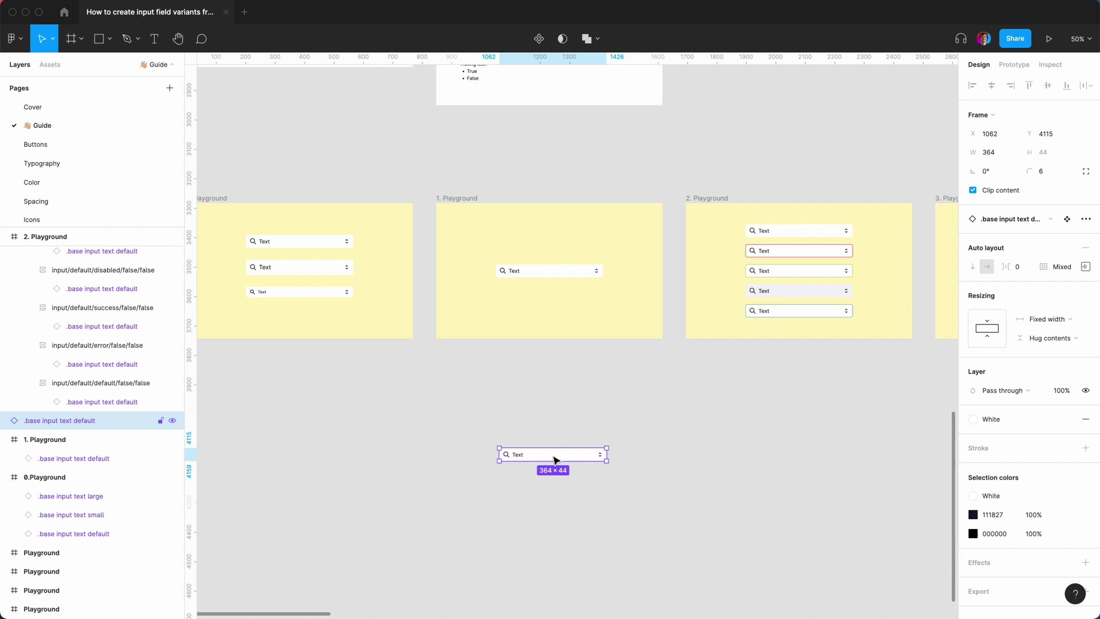
# Wrap the copied input in an auto layout frame with item spacing and padding both set to 0
pyautogui.hotkey('shift', 'a')
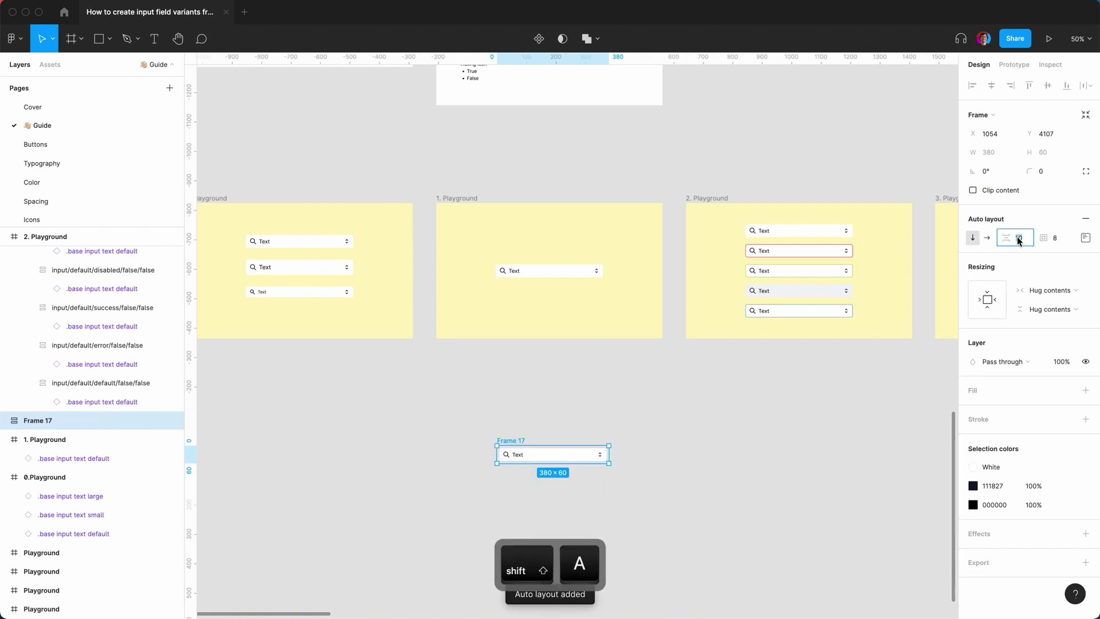
pyautogui.click(1055, 238)
pyautogui.write('0')
pyautogui.press('Return')
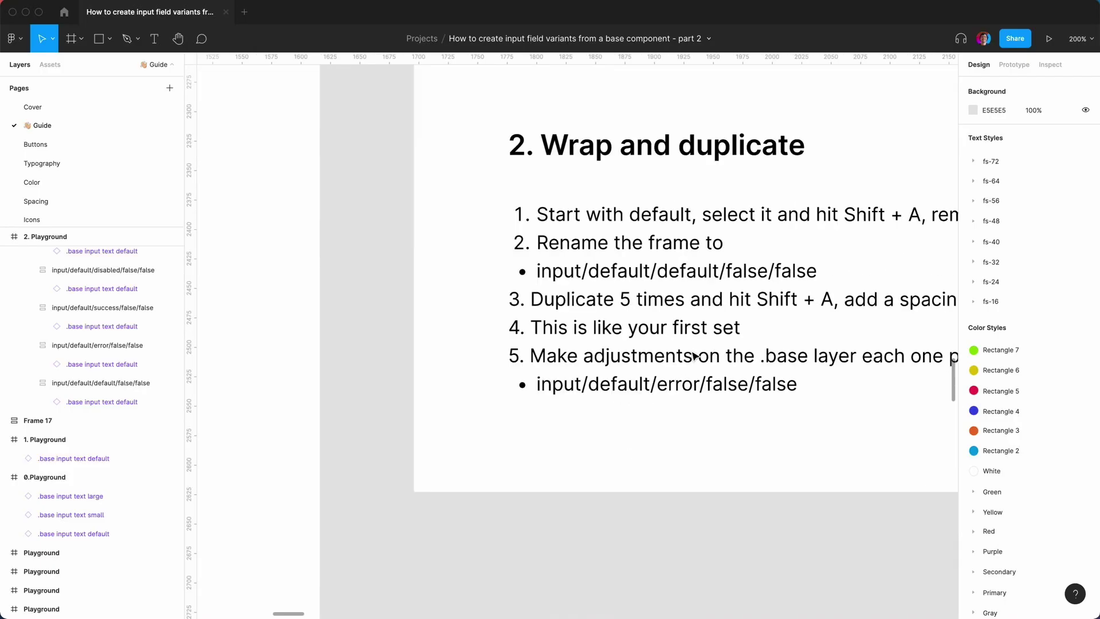
# Copy the frame name input/default/default/false/false from the "2. Wrap and duplicate" guide text
pyautogui.doubleClick(699, 280)
pyautogui.moveTo(817, 271); pyautogui.dragTo(531, 271)
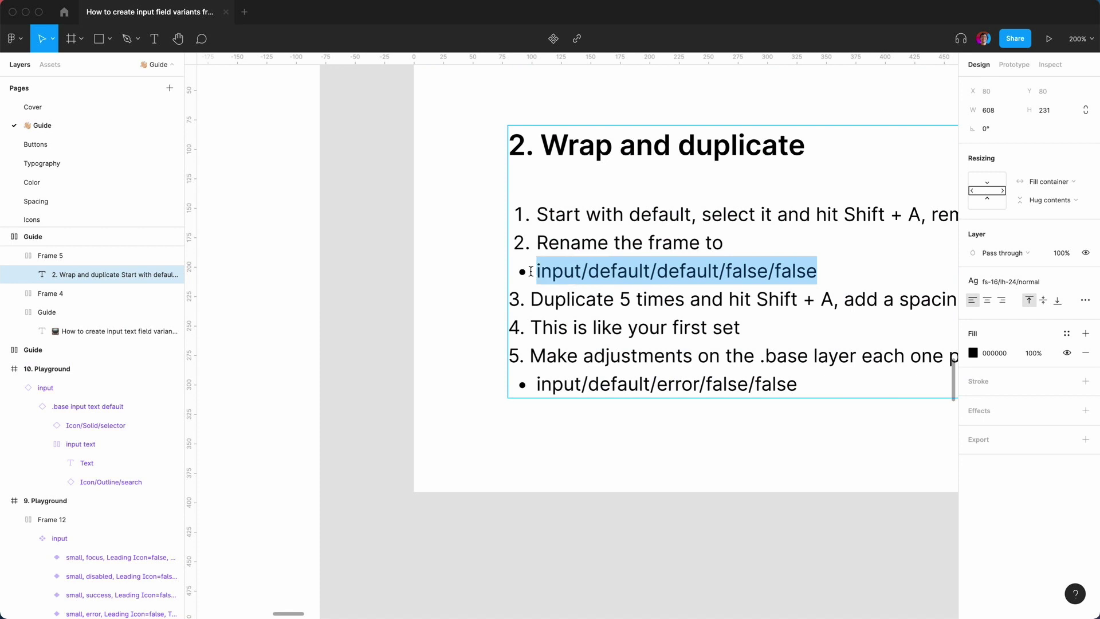
pyautogui.hotkey('ctrl', 'c')
pyautogui.press('Escape')
pyautogui.press('-')
pyautogui.press('-')
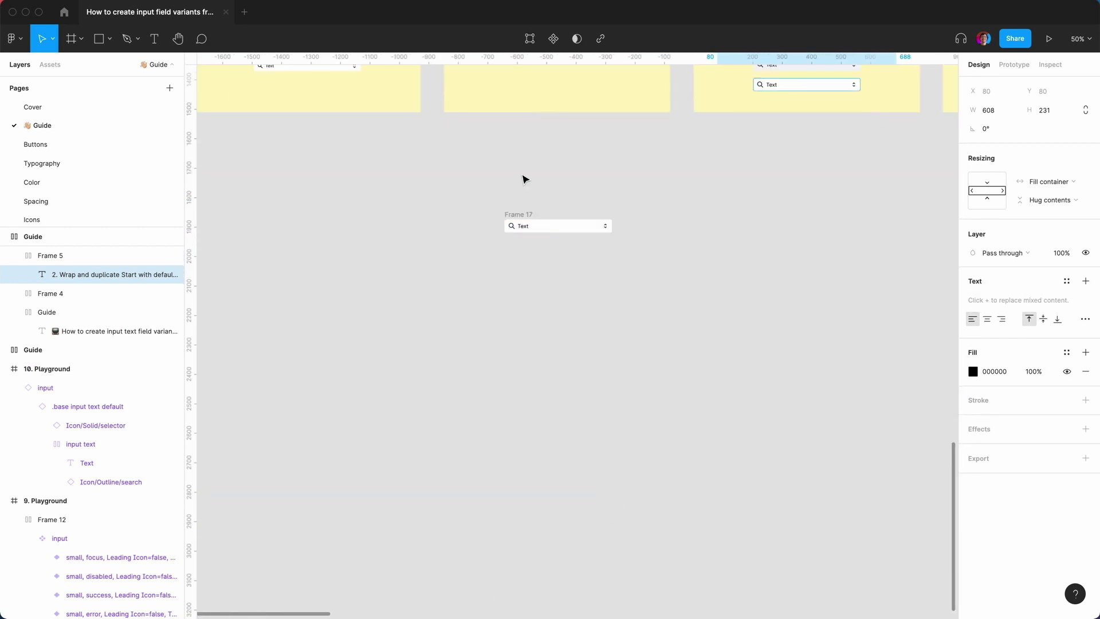
# Rename the new auto layout frame to the copied name input/default/default/false/false
pyautogui.click(513, 229)
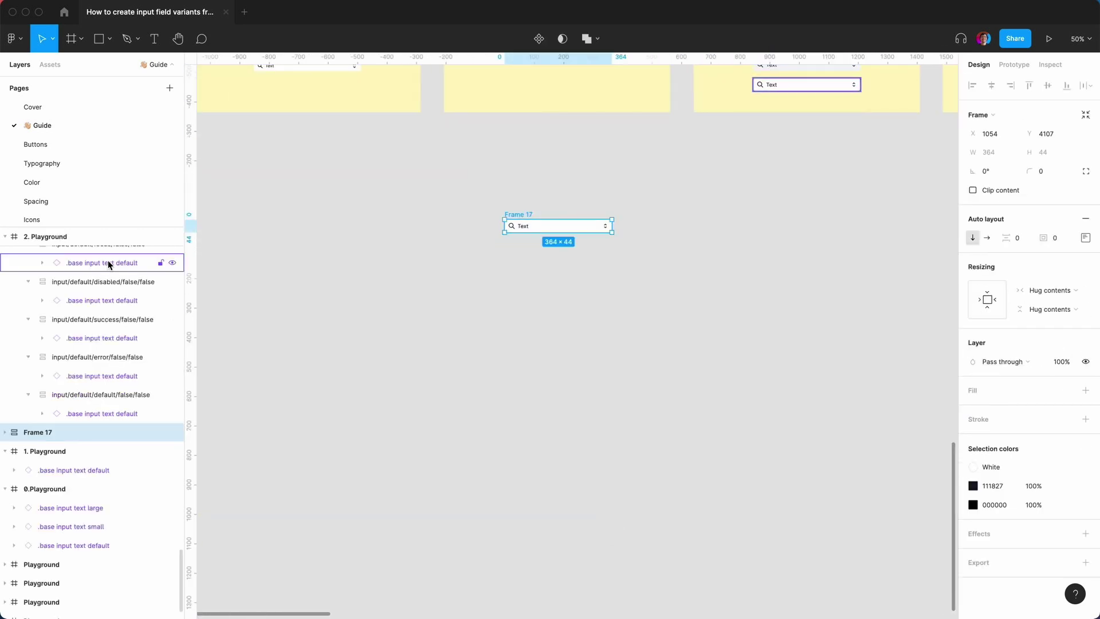
pyautogui.doubleClick(36, 434)
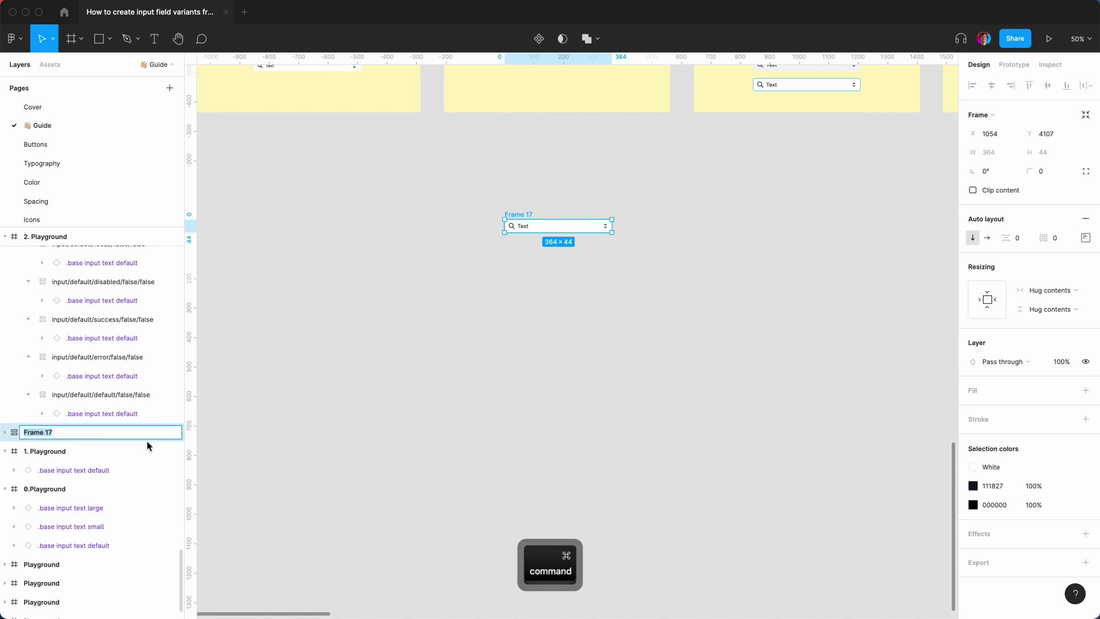
pyautogui.hotkey('ctrl', 'v')
pyautogui.press('Return')
pyautogui.click(496, 386)
# Duplicate the input/default/default/false/false frame four times to get five copies in total
pyautogui.hotkey('shift', '0')
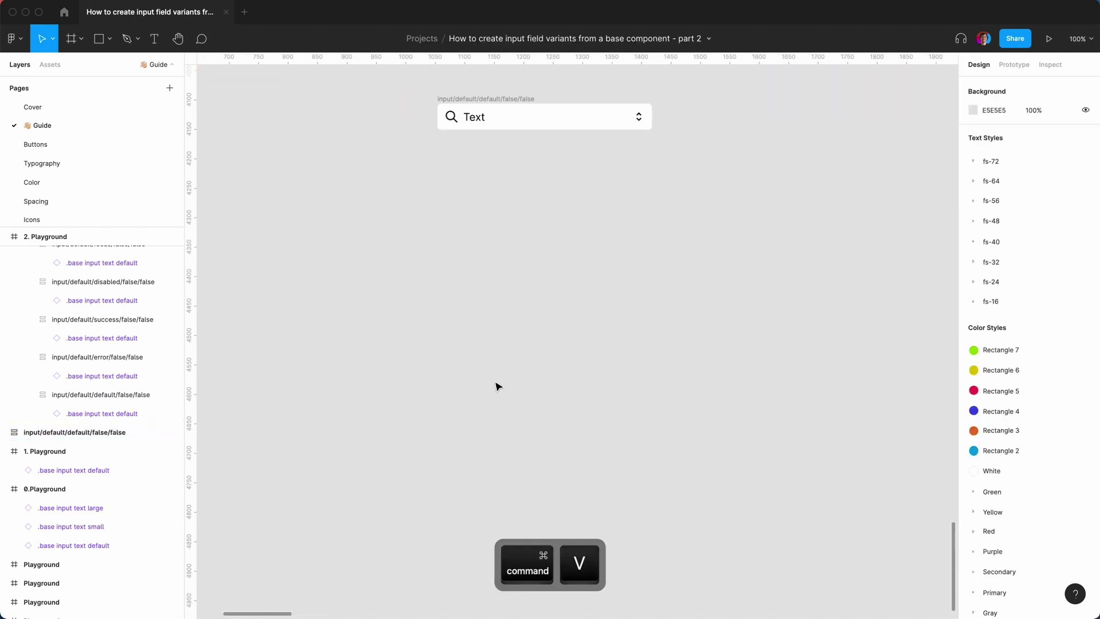
pyautogui.scroll(3, 473, 241)
pyautogui.click(511, 229)
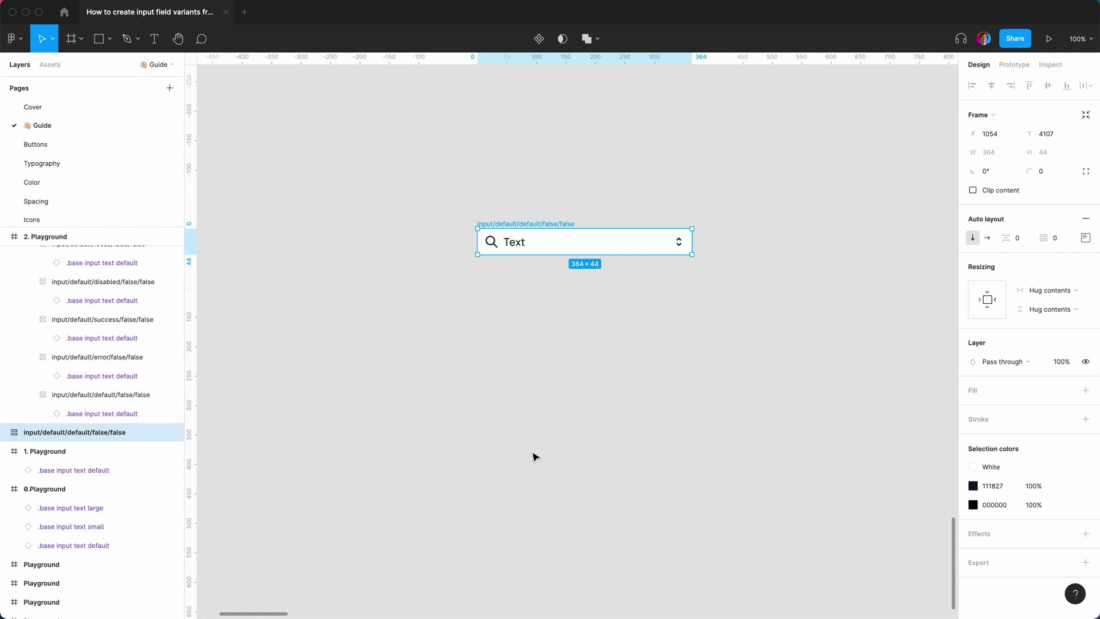
pyautogui.press('super')
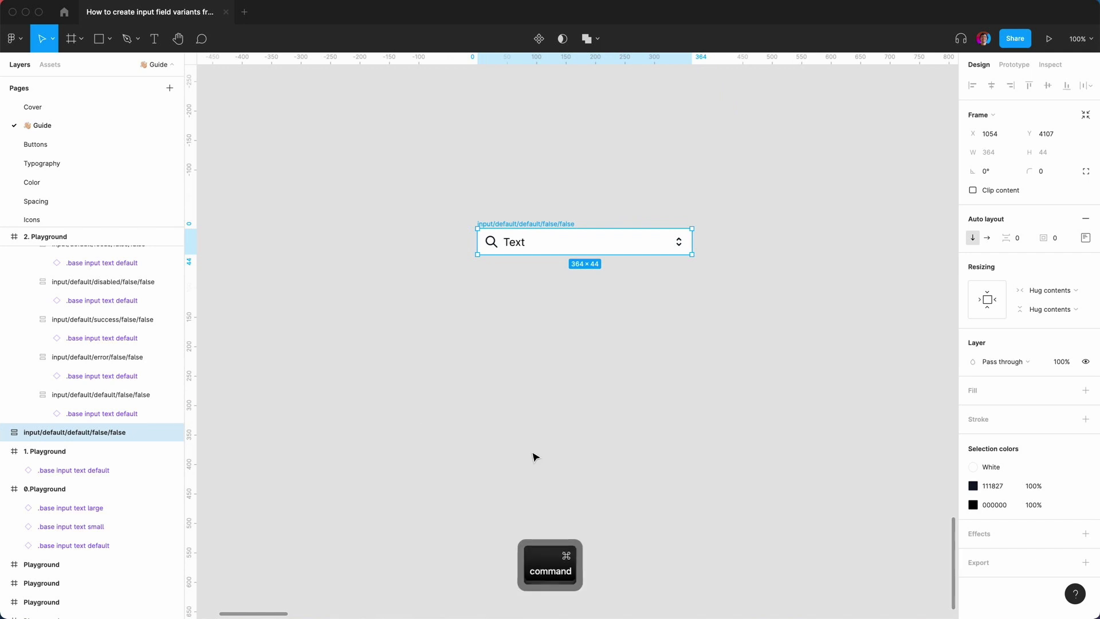
pyautogui.press('super+d')
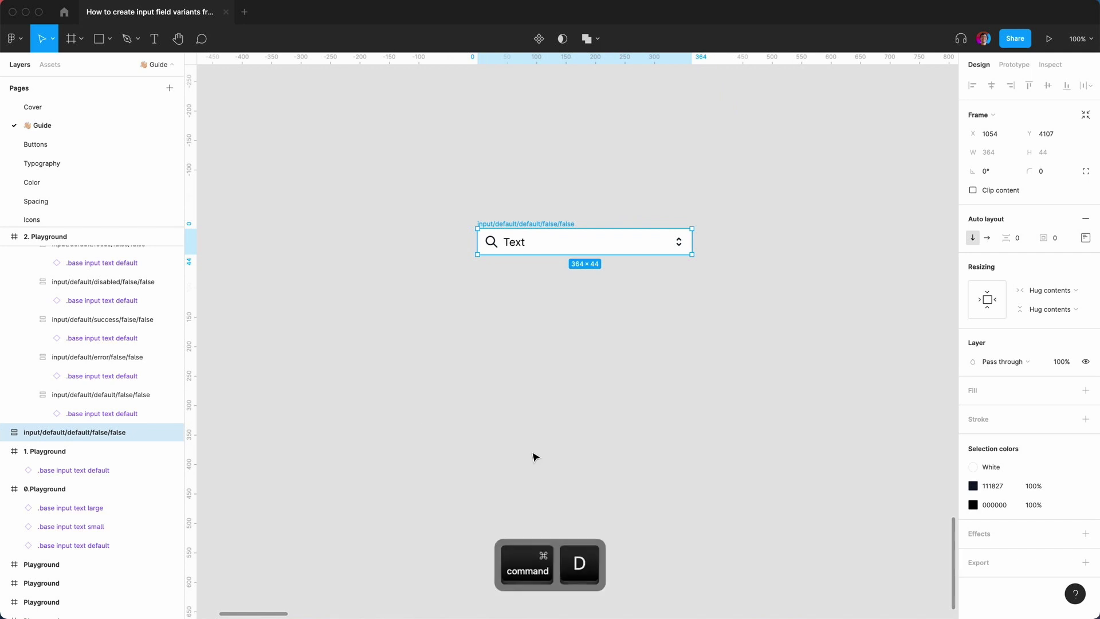
pyautogui.press('super+d')
pyautogui.press('super+d')
pyautogui.press('super+d')
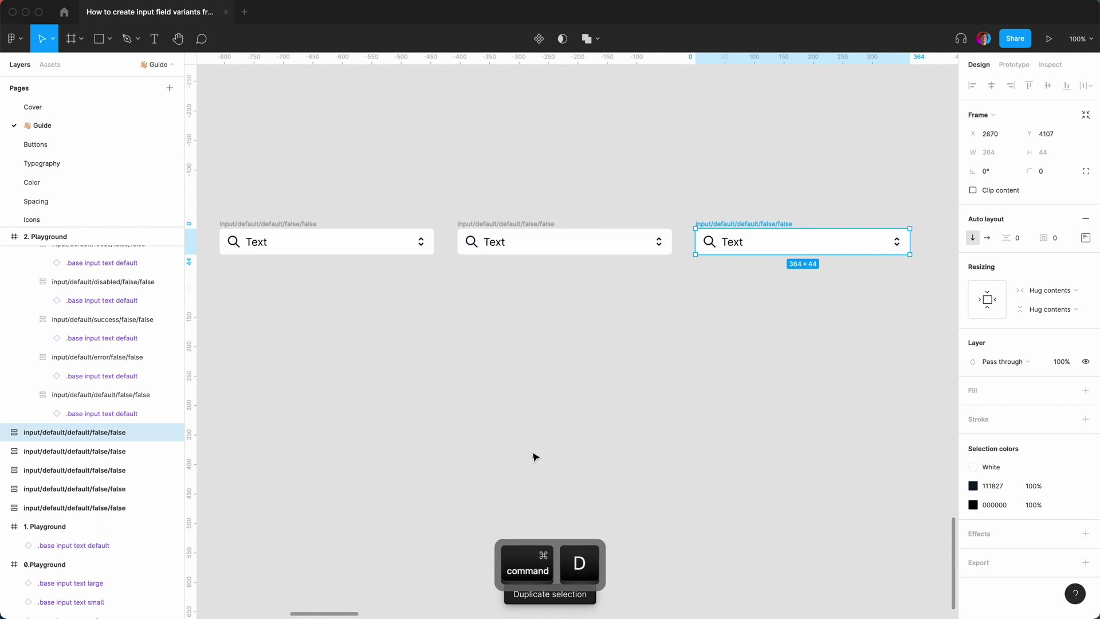
# Wrap all five input frames in one vertical auto layout frame with a spacing of 24
pyautogui.scroll(-5, 532, 457)
pyautogui.moveTo(301, 290); pyautogui.dragTo(732, 354)
pyautogui.hotkey('shift', 'a')
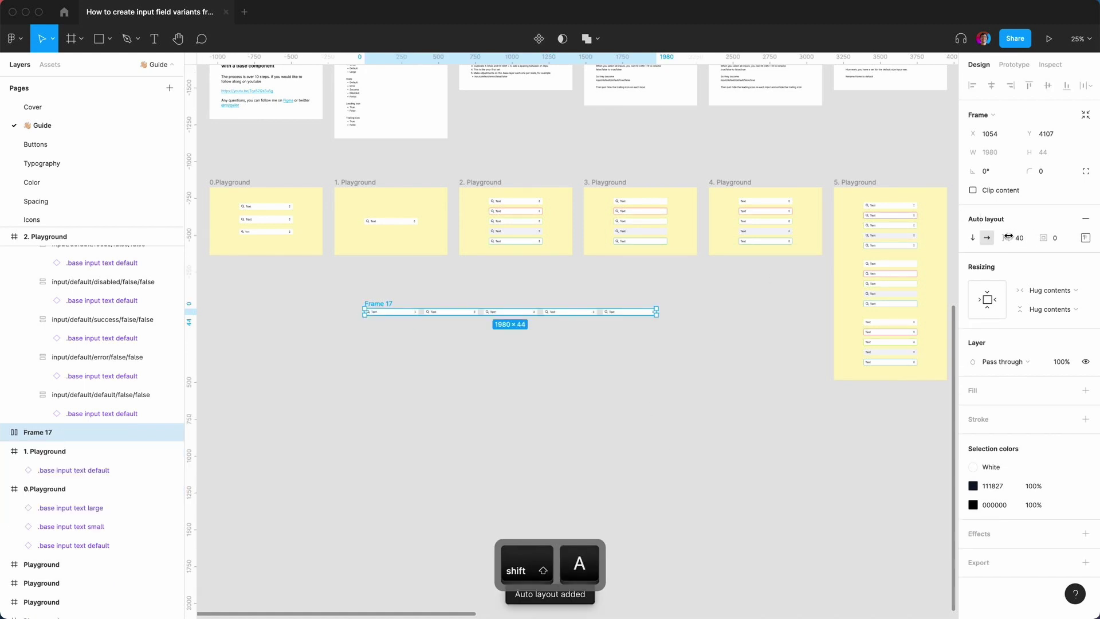
pyautogui.click(973, 237)
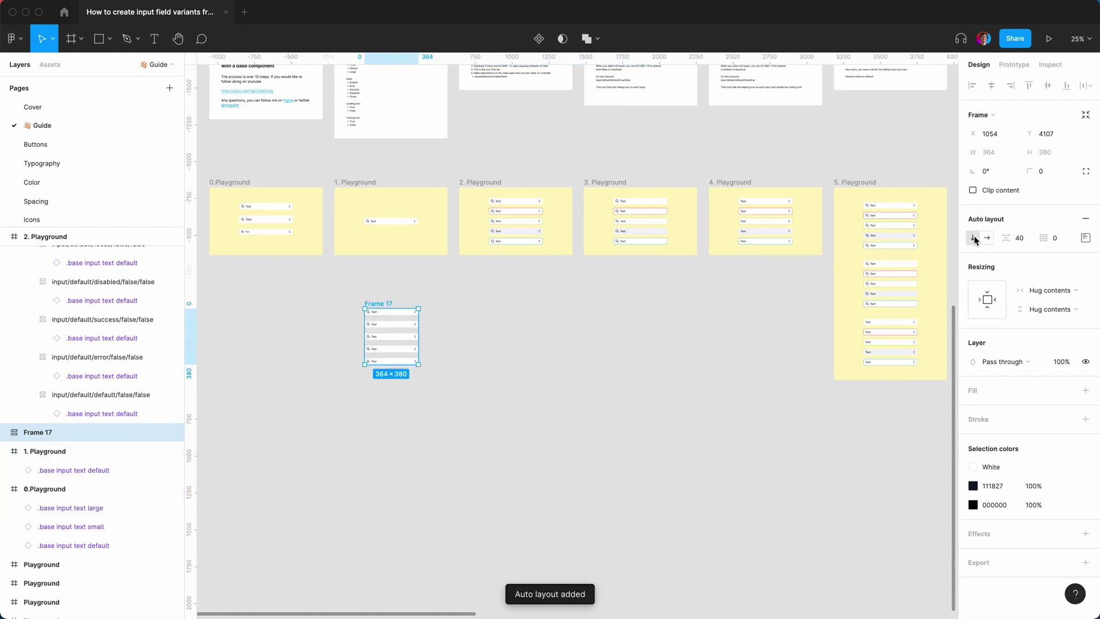
pyautogui.click(1025, 242)
pyautogui.press('Return')
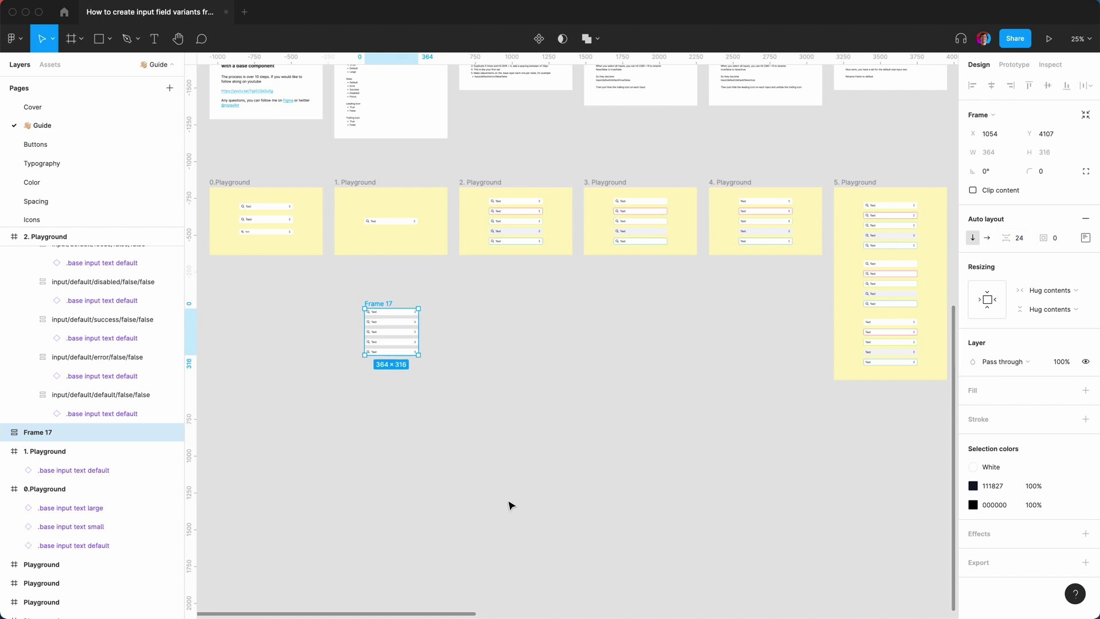
# Rename the second input frame in the stack to input/default/focus/false/false
pyautogui.scroll(5, 317, 348)
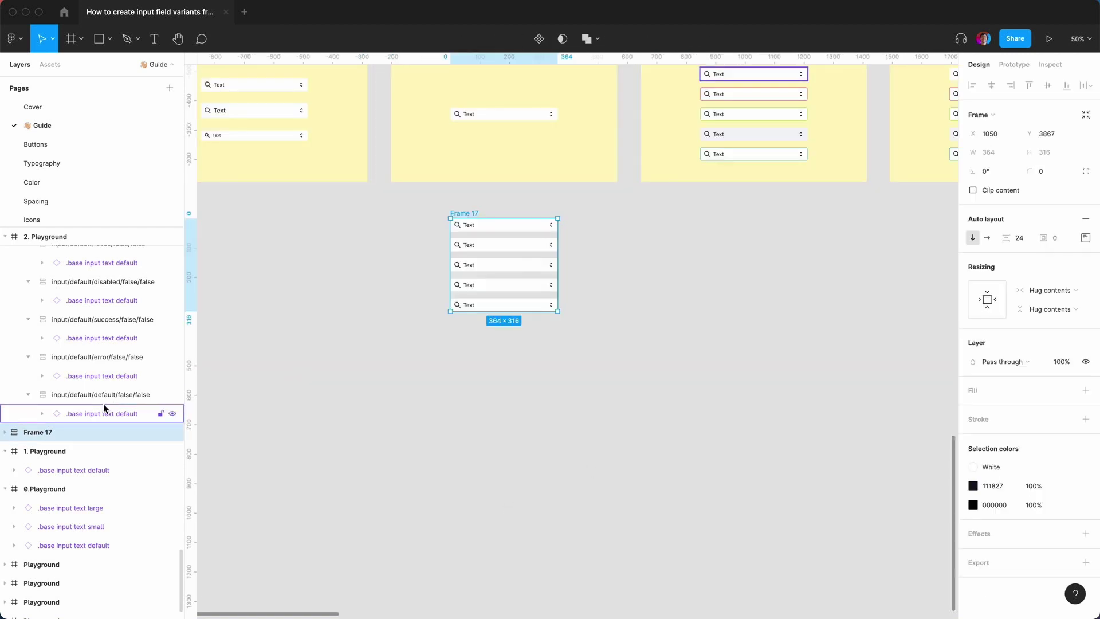
pyautogui.press('Return')
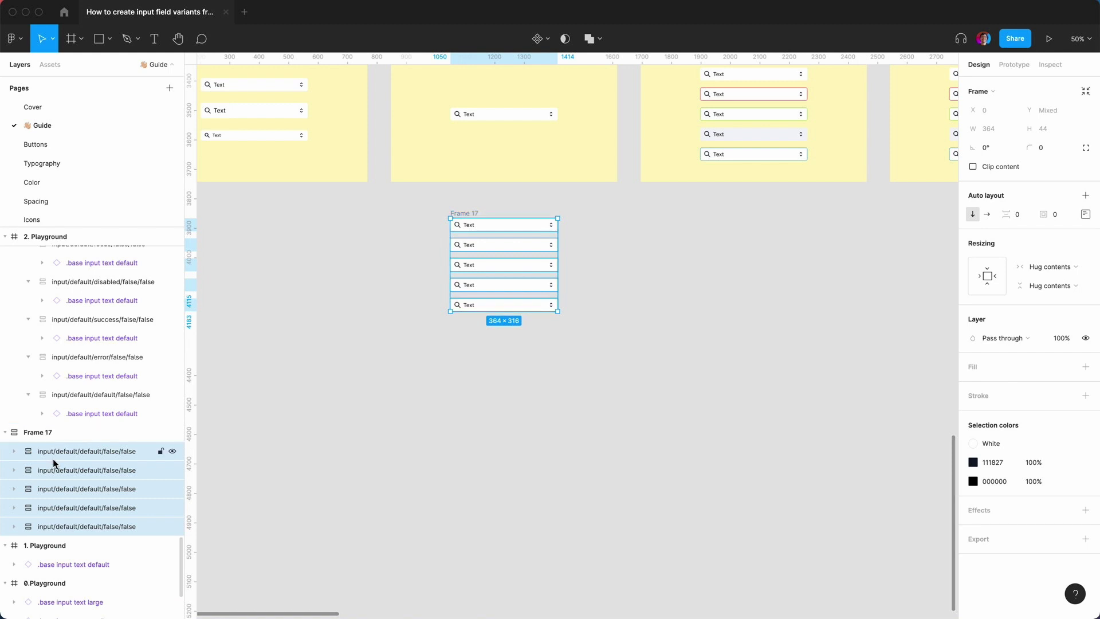
pyautogui.click(89, 527)
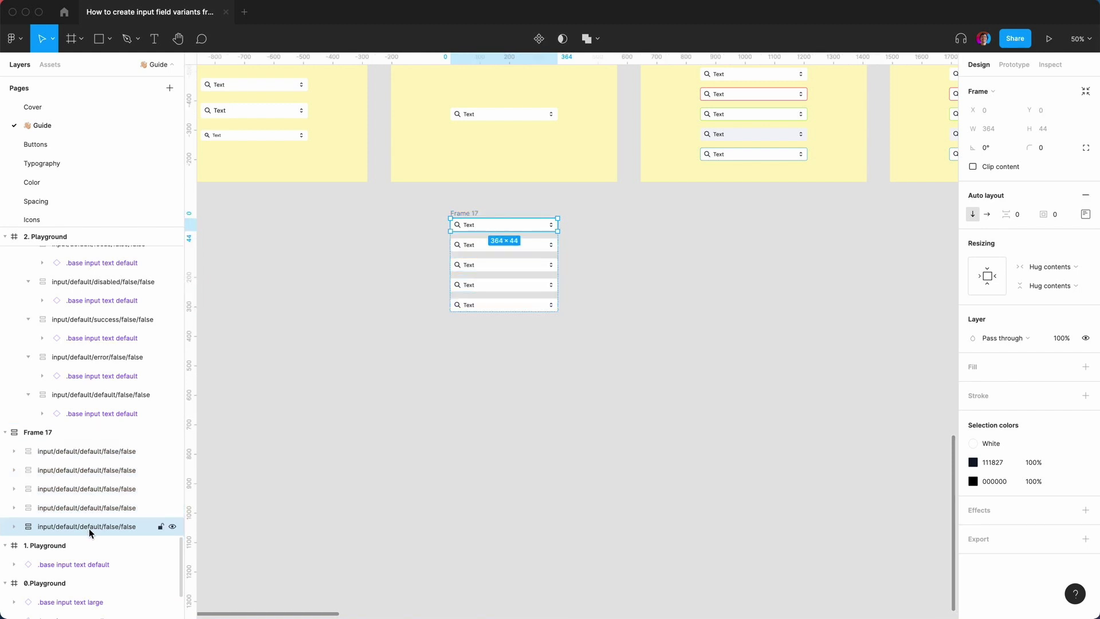
pyautogui.doubleClick(91, 508)
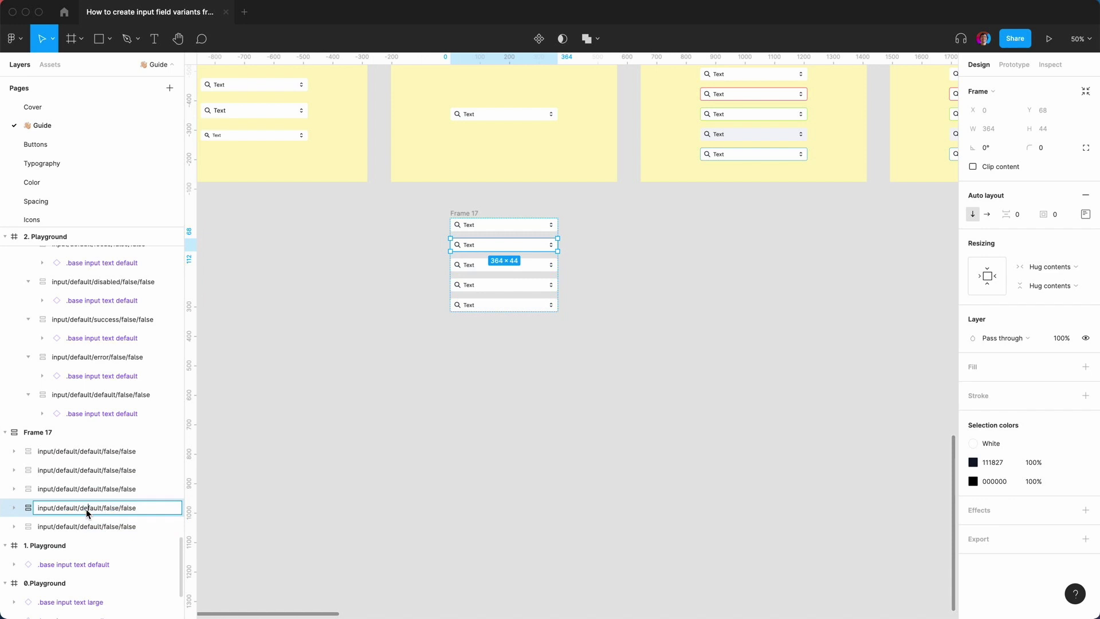
pyautogui.press('BackSpace')
pyautogui.press('BackSpace')
pyautogui.press('BackSpace')
pyautogui.press('BackSpace')
pyautogui.press('BackSpace')
pyautogui.press('BackSpace')
pyautogui.press('BackSpace')
pyautogui.press('BackSpace')
pyautogui.write('focus')
# Rename the third input frame in the stack to input/default/disabled/false/false
pyautogui.doubleClick(92, 489)
pyautogui.click(104, 490)
pyautogui.press('BackSpace')
pyautogui.press('BackSpace')
pyautogui.press('BackSpace')
pyautogui.press('BackSpace')
pyautogui.press('BackSpace')
pyautogui.press('BackSpace')
pyautogui.press('BackSpace')
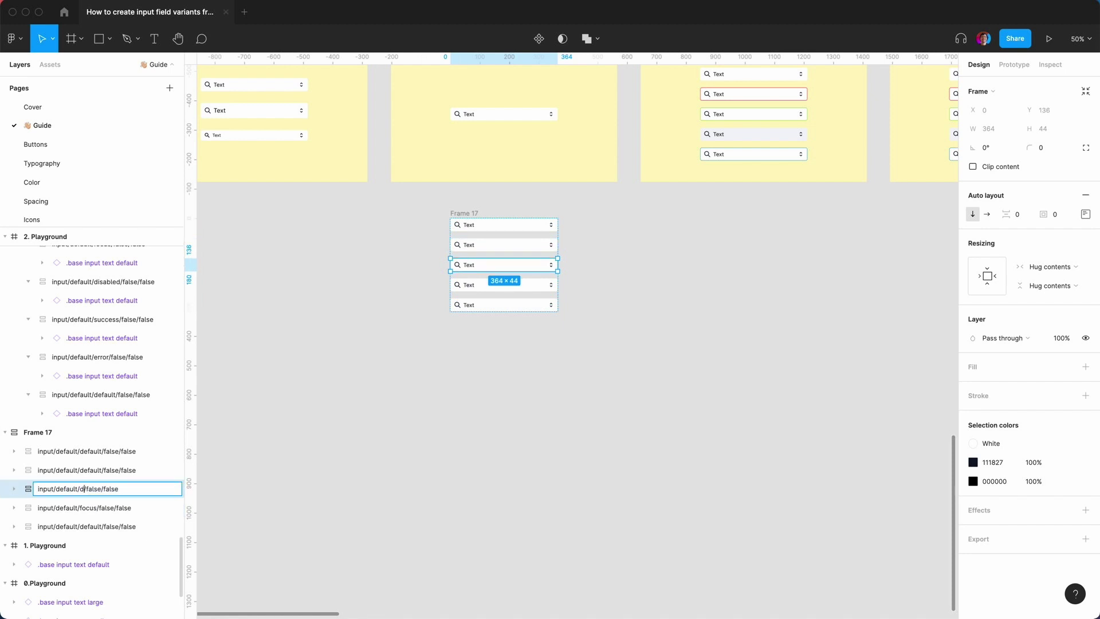
pyautogui.write('disabled')
# Rename the fourth input frame in the stack to input/default/error/false/false
pyautogui.doubleClick(96, 471)
pyautogui.click(102, 471)
pyautogui.press('BackSpace')
pyautogui.press('BackSpace')
pyautogui.press('BackSpace')
pyautogui.press('BackSpace')
pyautogui.press('BackSpace')
pyautogui.press('BackSpace')
pyautogui.press('BackSpace')
pyautogui.write('error')
pyautogui.press('Return')
# Rename the fifth input frame in the stack to input/default/success/false/false
pyautogui.doubleClick(96, 451)
pyautogui.click(99, 452)
pyautogui.press('BackSpace')
pyautogui.press('BackSpace')
pyautogui.press('BackSpace')
pyautogui.press('BackSpace')
pyautogui.press('BackSpace')
pyautogui.press('BackSpace')
pyautogui.press('BackSpace')
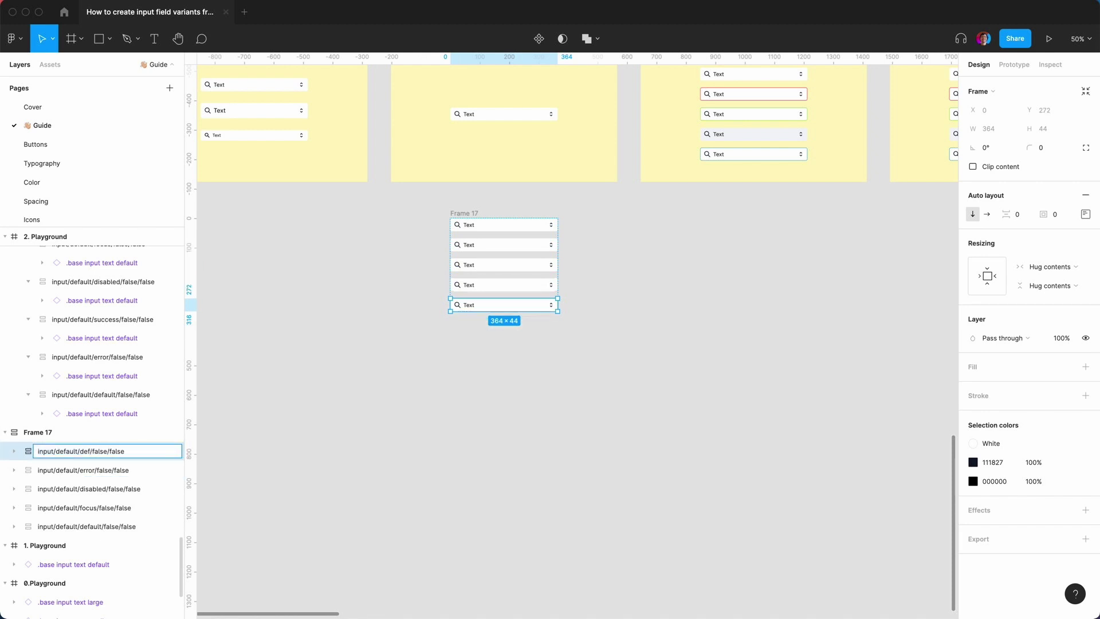
pyautogui.write('success')
pyautogui.click(294, 449)
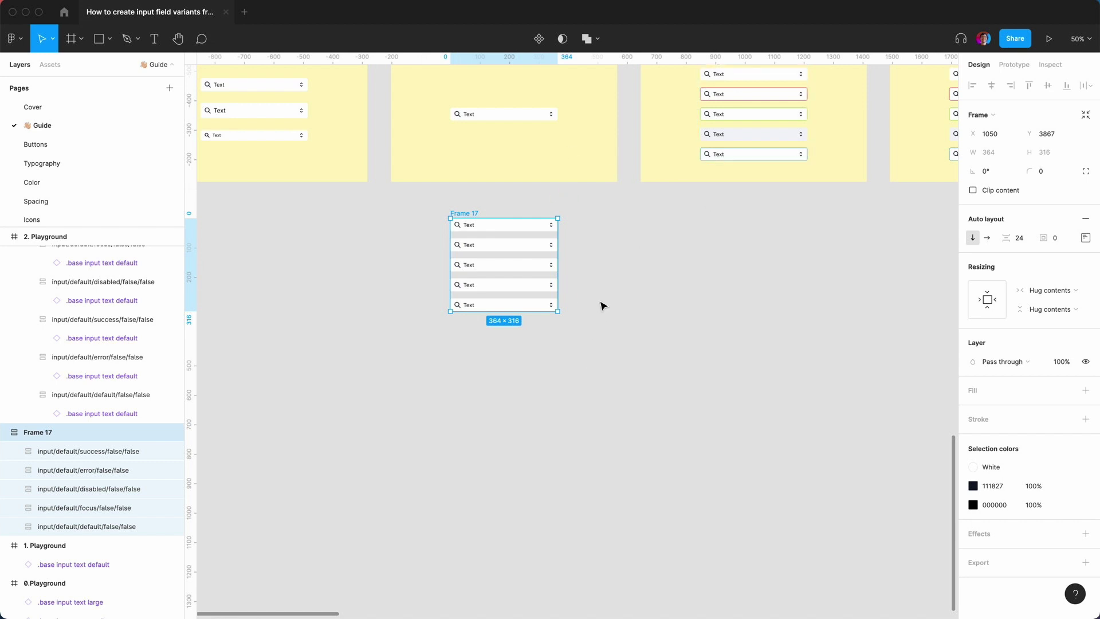
# Duplicate the whole five-input stack and place the copy directly below the 2. Playground frame
pyautogui.hscroll(3, 595, 397)
pyautogui.scroll(2, 596, 397)
pyautogui.press('super+d')
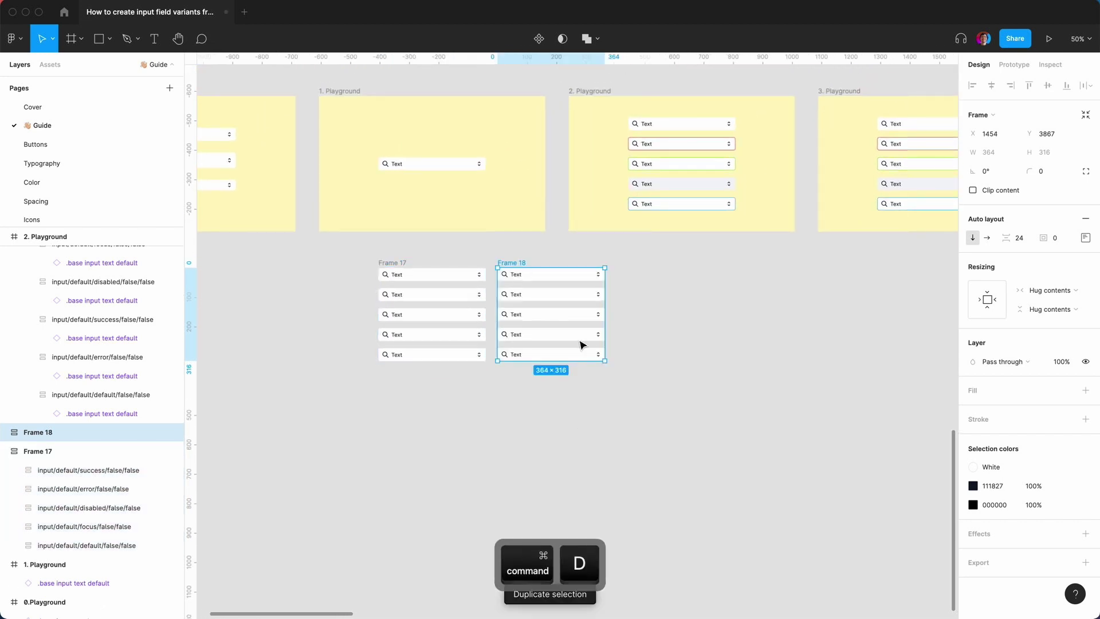
pyautogui.moveTo(510, 269); pyautogui.dragTo(637, 265)
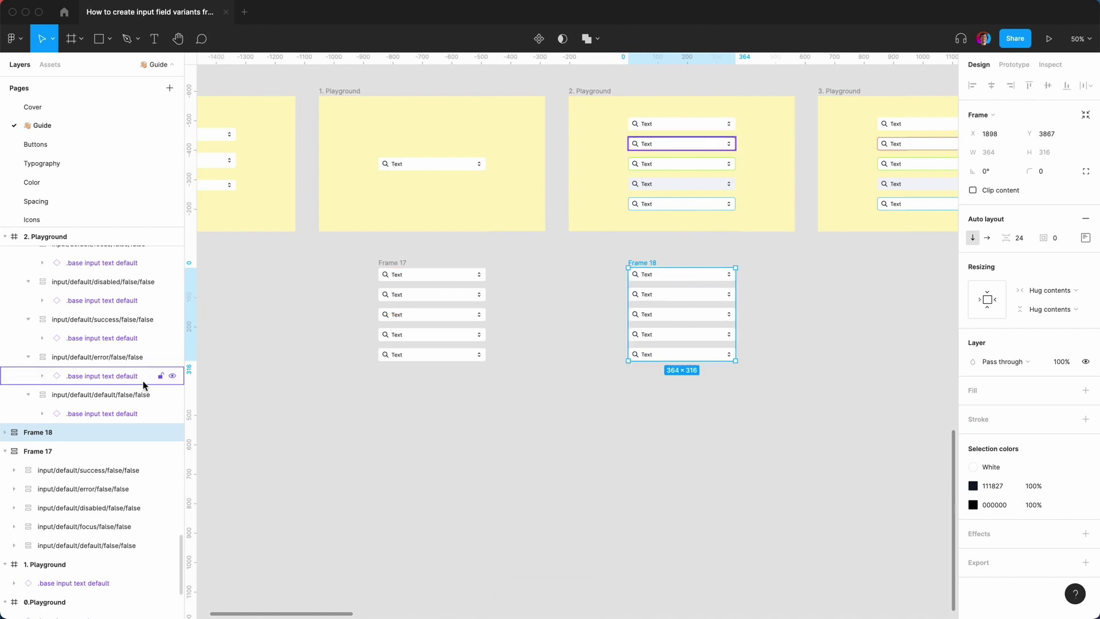
# Expand the duplicated stack's layers down to the nested .base input text default instances and select the default variant's instance
pyautogui.press('Return')
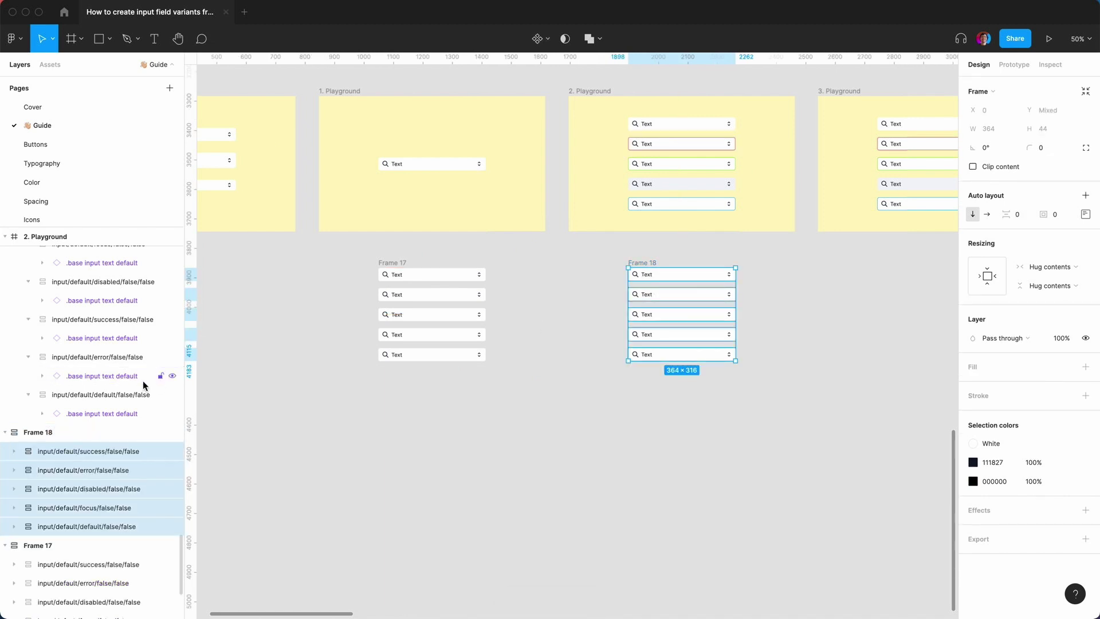
pyautogui.press('Return')
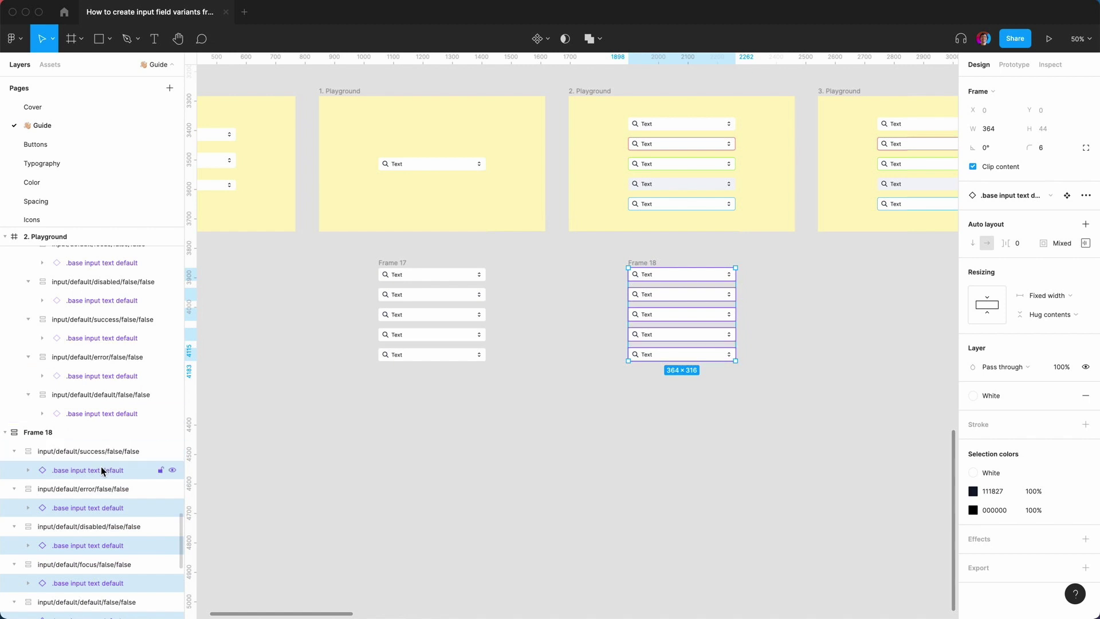
pyautogui.scroll(-2, 101, 466)
pyautogui.scroll(-1, 101, 466)
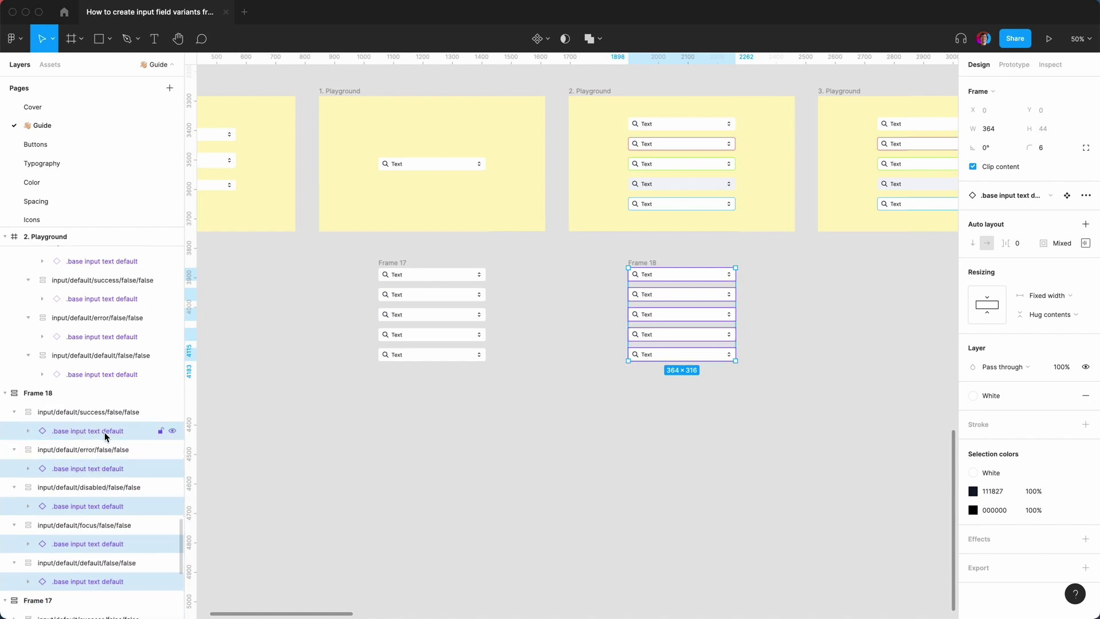
pyautogui.click(98, 580)
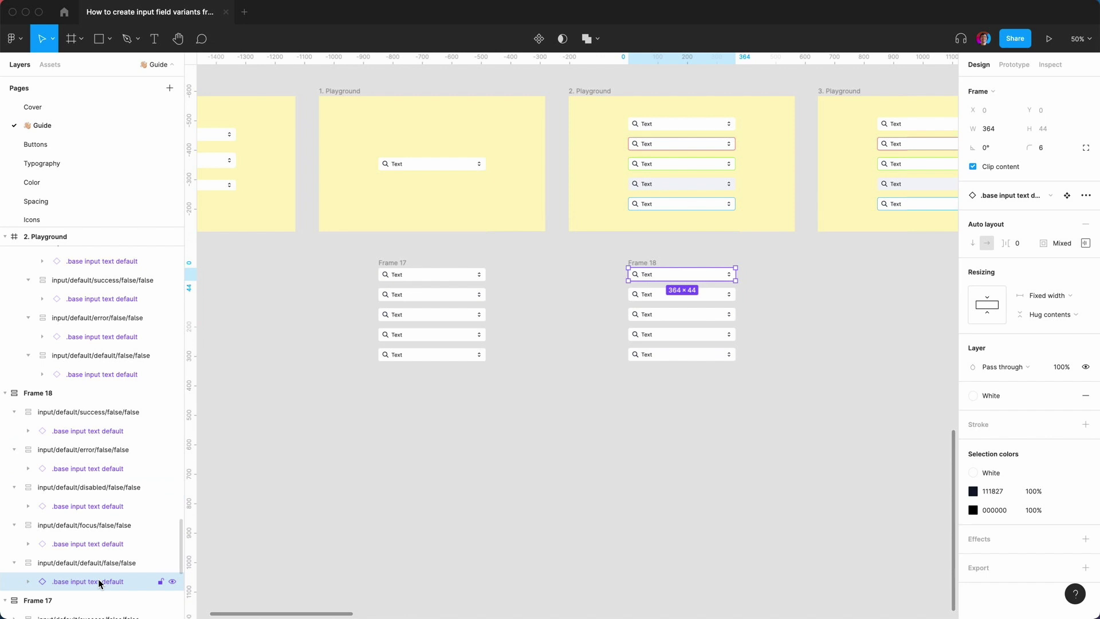
# Apply the Primary/600 color style as the stroke of the focus variant's .base input text default layer
pyautogui.click(97, 525)
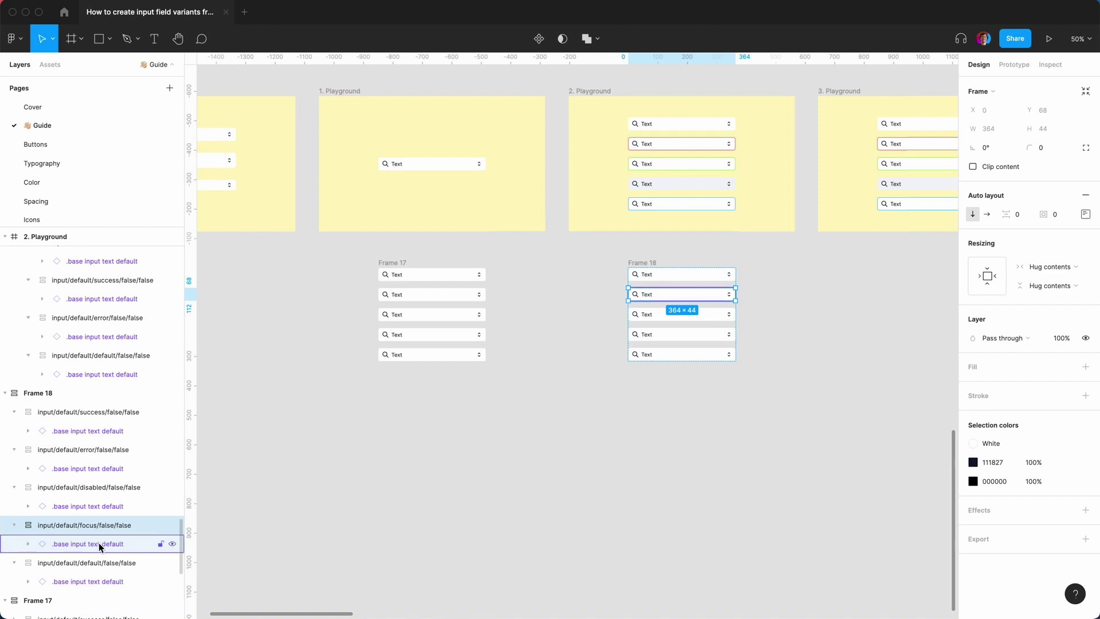
pyautogui.click(99, 542)
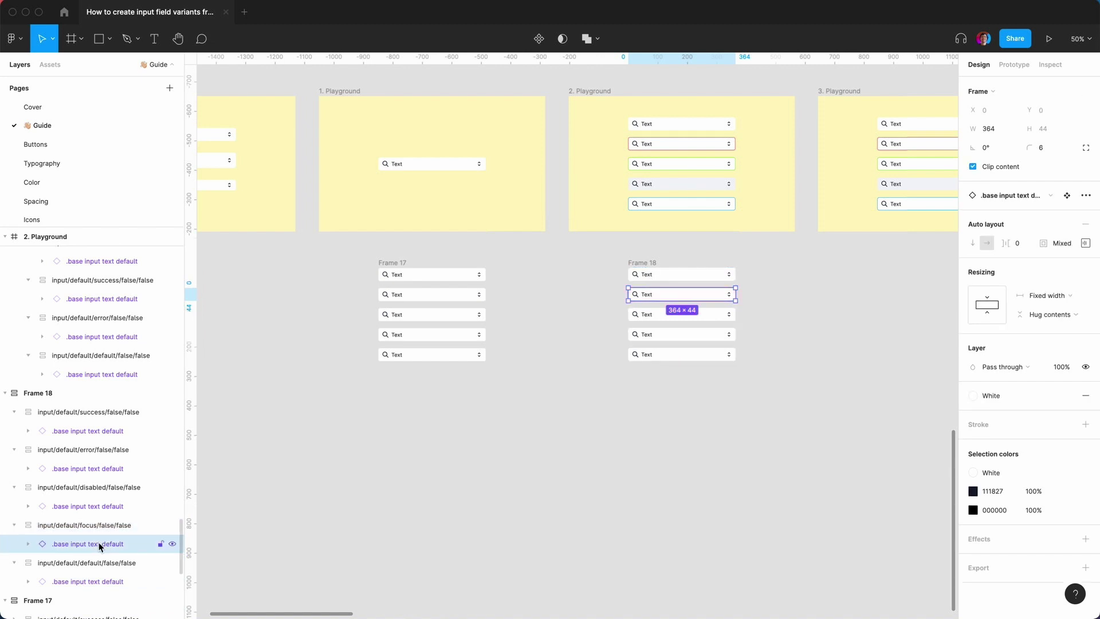
pyautogui.click(1085, 425)
pyautogui.click(1066, 424)
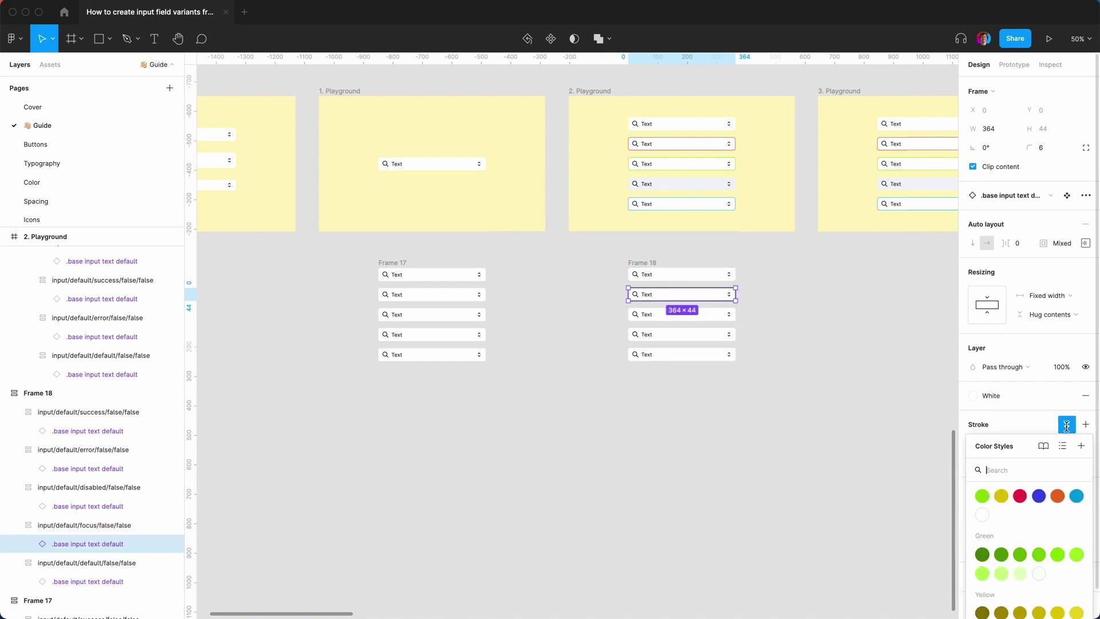
pyautogui.write('pri')
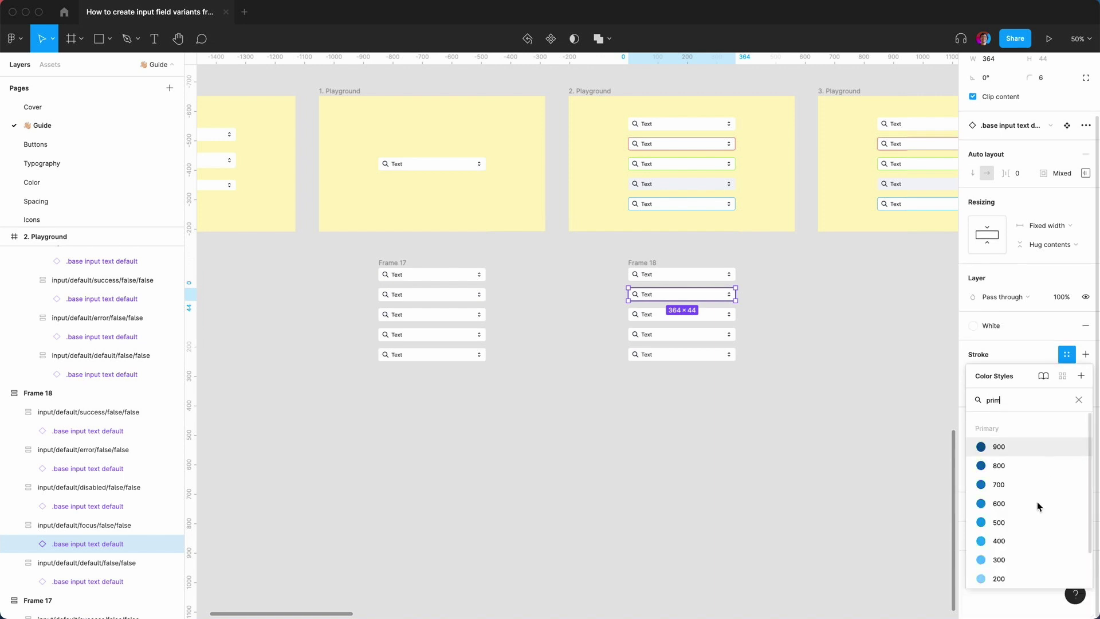
pyautogui.write('m')
pyautogui.click(1003, 510)
pyautogui.click(771, 506)
# Apply the Gray/200 color style as the fill of the disabled variant's .base input text default instance in Frame 18
pyautogui.hotkey('shift', '0')
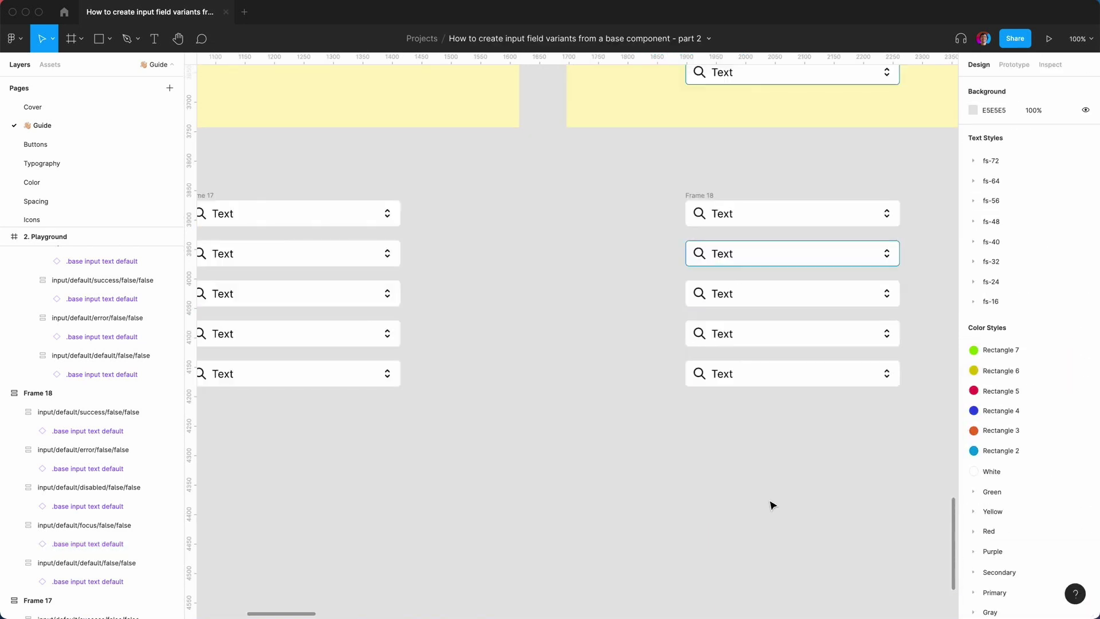
pyautogui.hscroll(5, 771, 506)
pyautogui.click(673, 269)
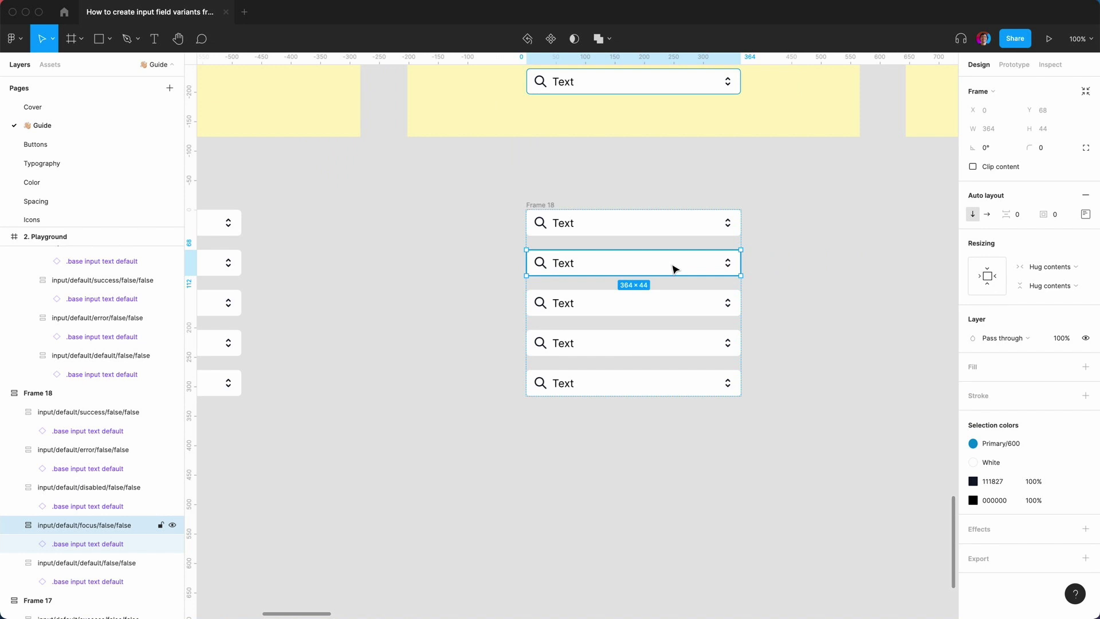
pyautogui.click(636, 305)
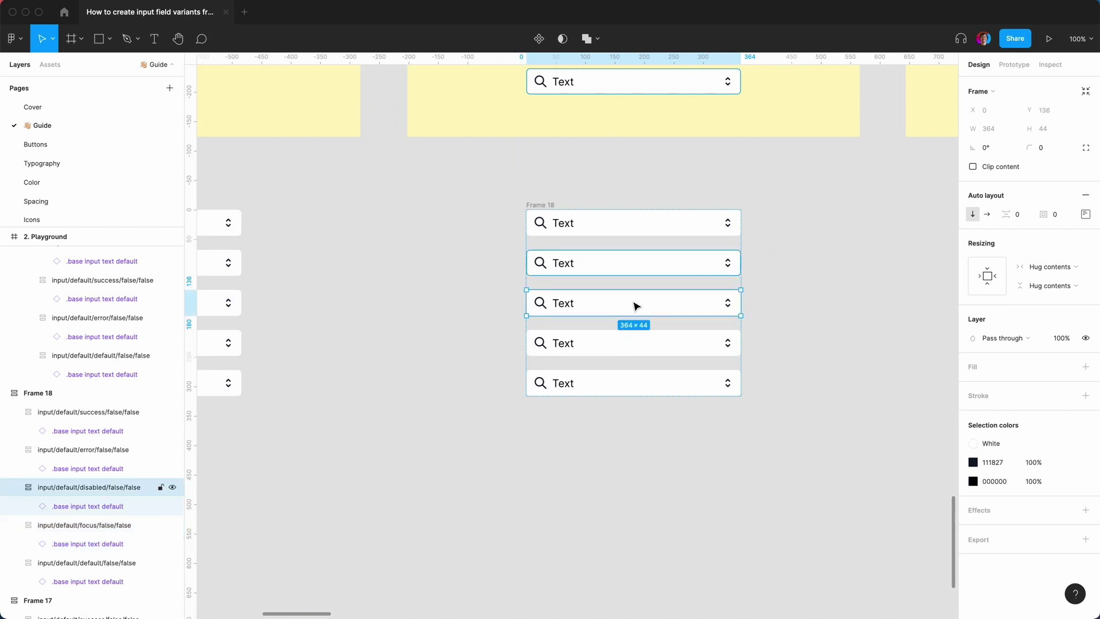
pyautogui.press('Return')
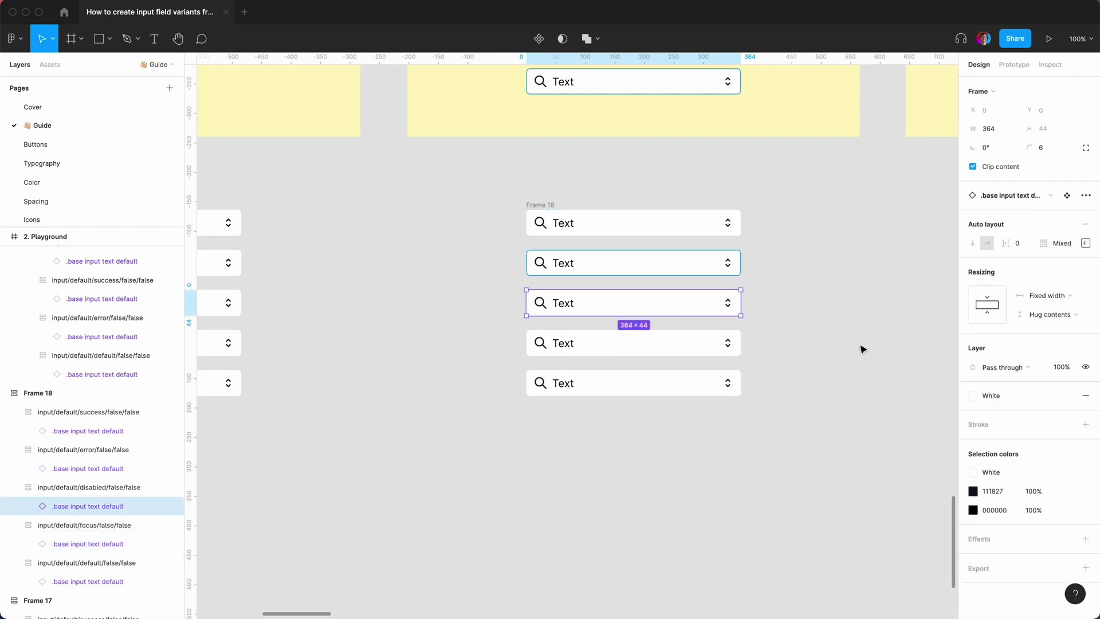
pyautogui.click(975, 395)
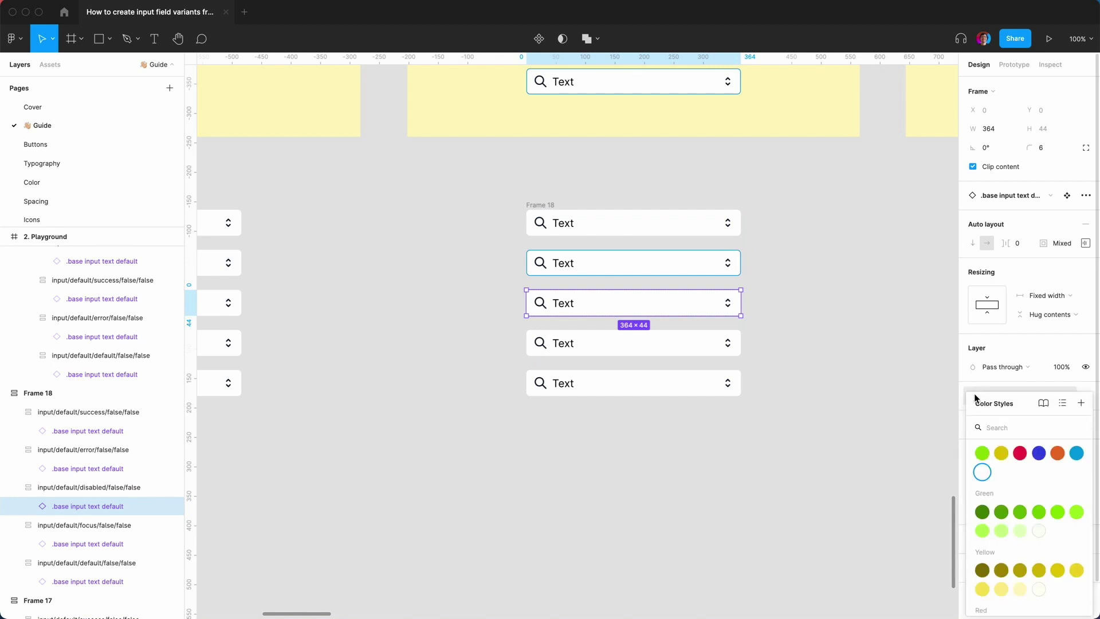
pyautogui.write('gray')
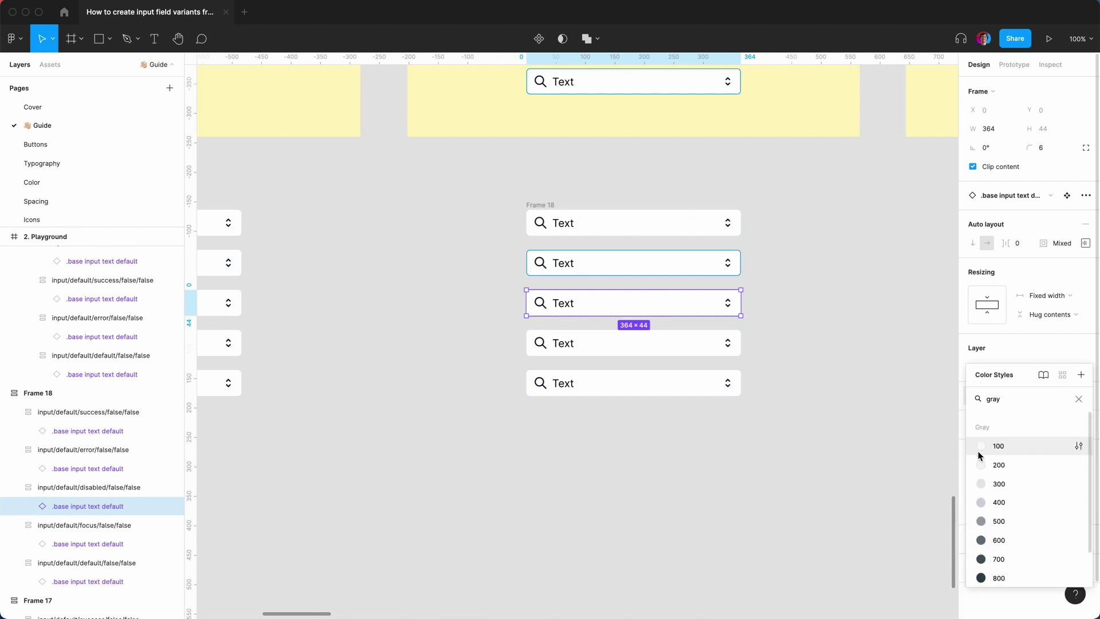
pyautogui.click(981, 465)
pyautogui.click(625, 471)
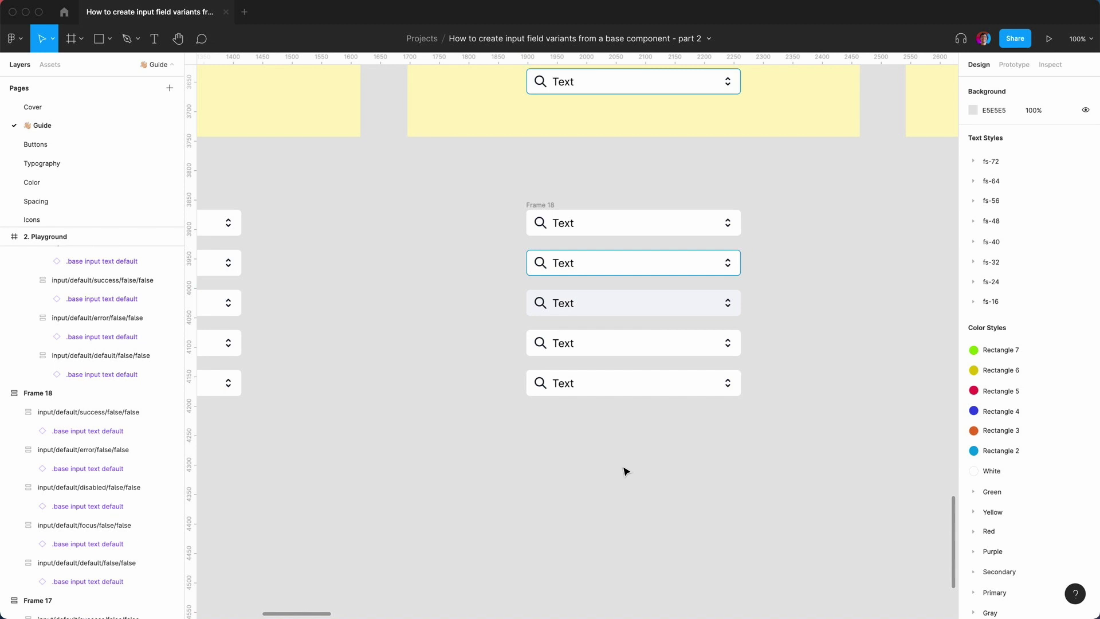
# Add a stroke with the Red/600 color style to the error variant's .base input text default instance
pyautogui.click(641, 344)
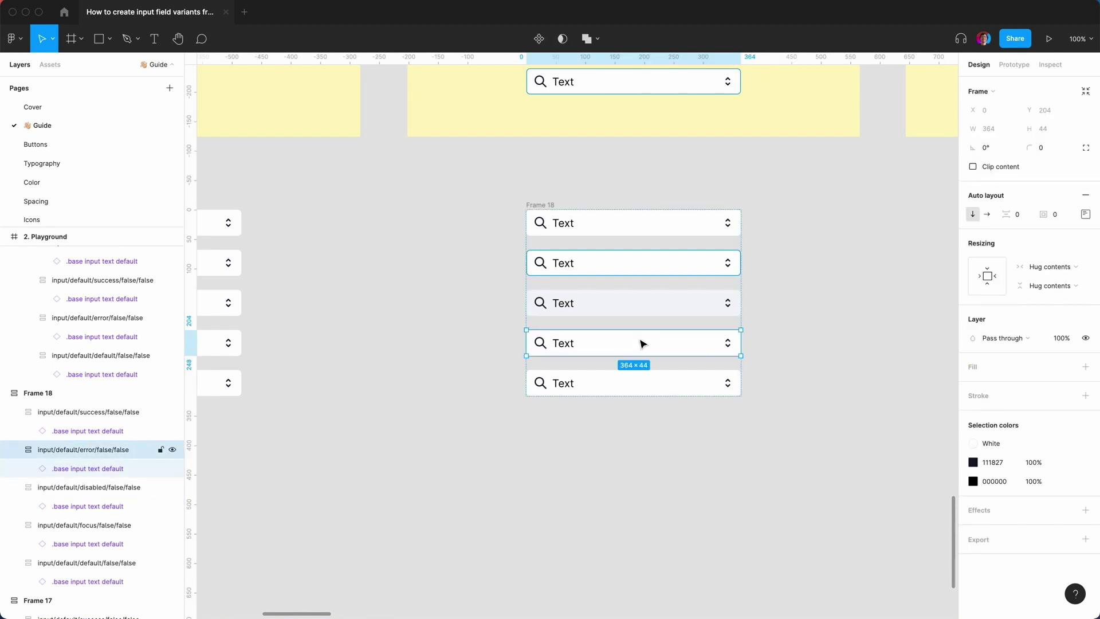
pyautogui.doubleClick(641, 342)
pyautogui.click(1084, 425)
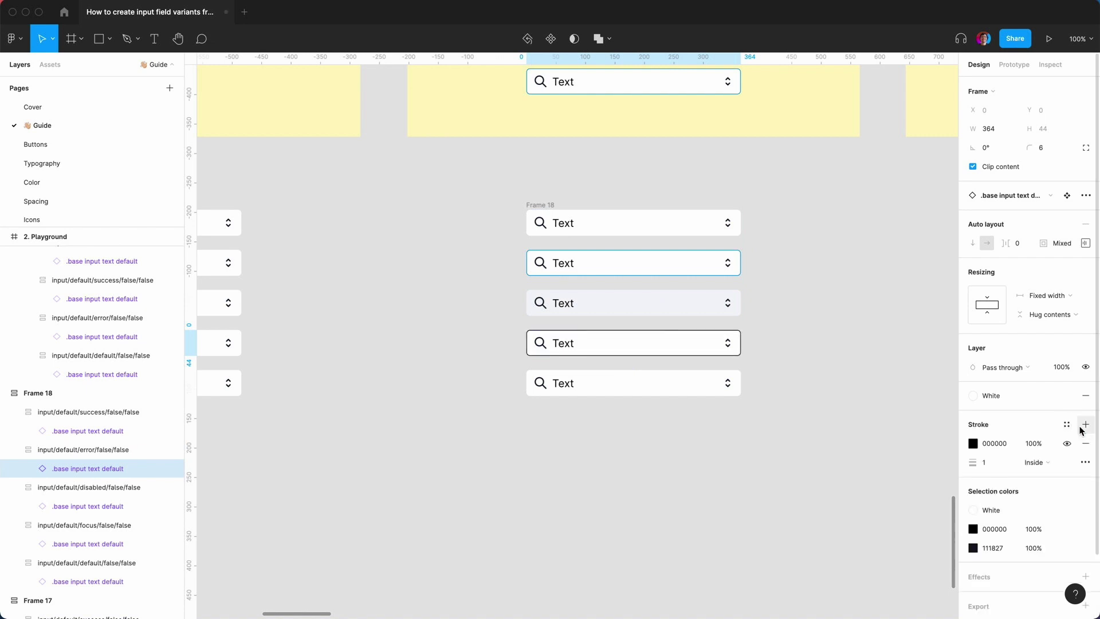
pyautogui.click(1066, 424)
pyautogui.write('red')
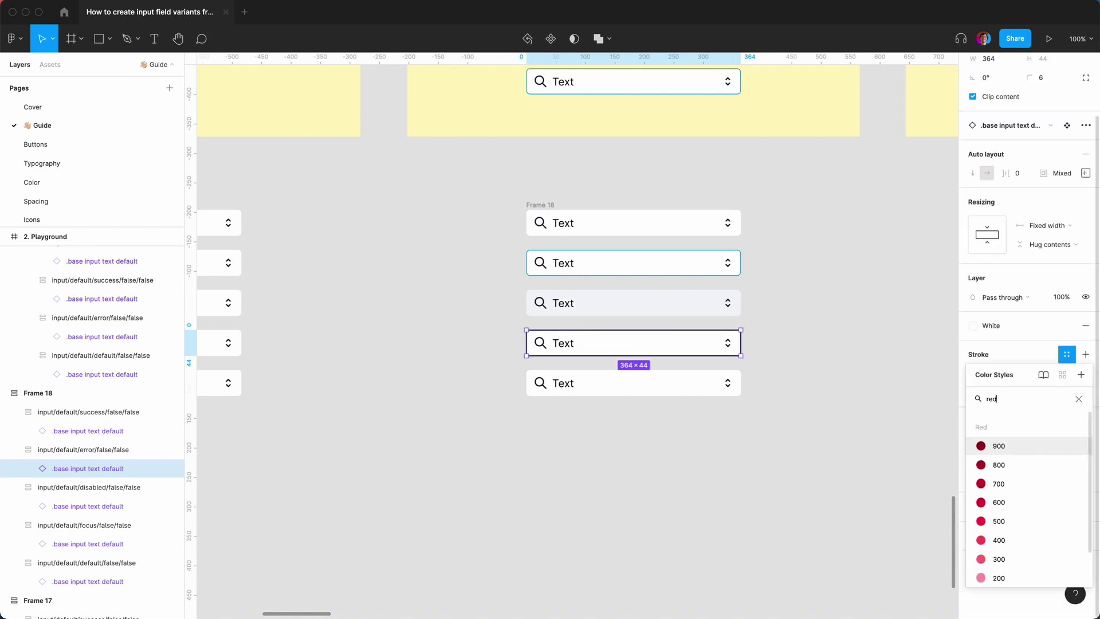
pyautogui.click(1012, 502)
pyautogui.click(708, 513)
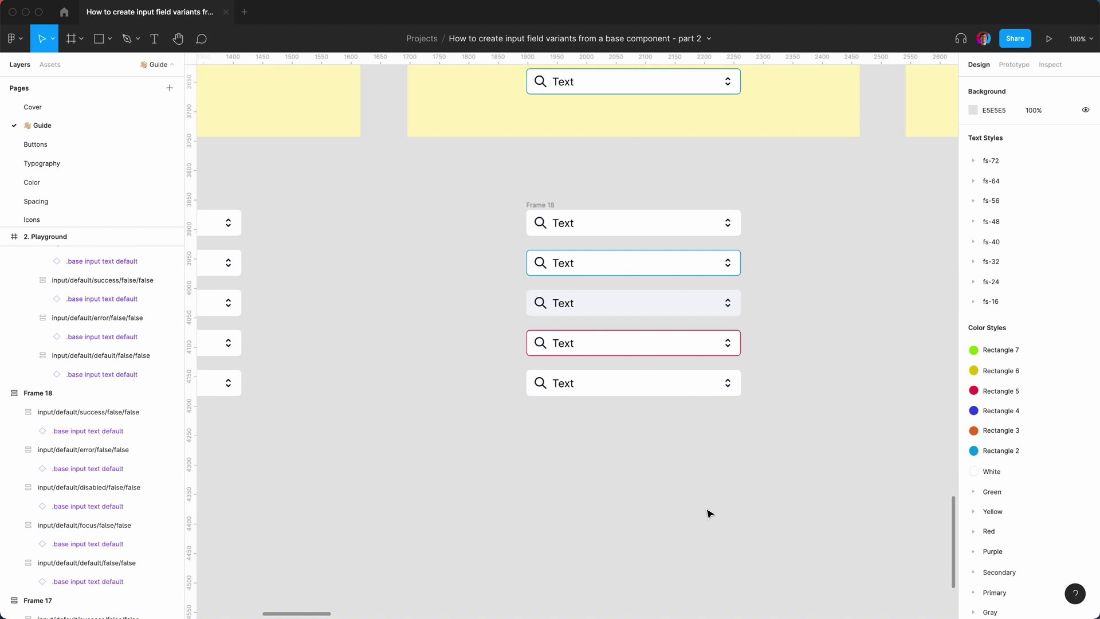
# Add a stroke with the Green/600 color style to the success variant's .base input text default instance
pyautogui.click(665, 350)
pyautogui.click(657, 382)
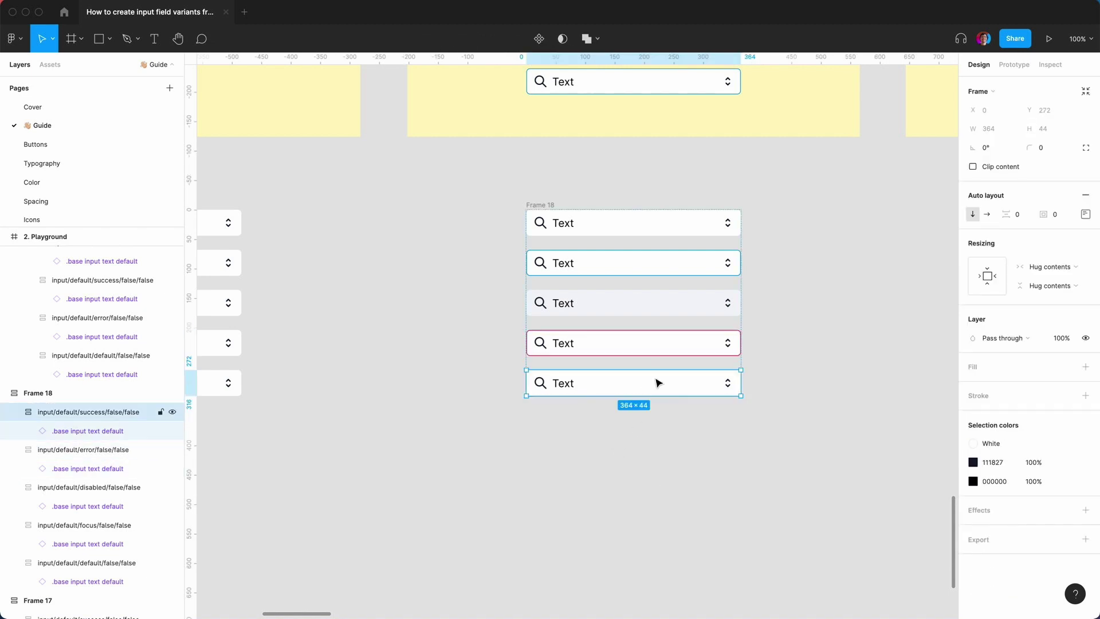
pyautogui.doubleClick(657, 382)
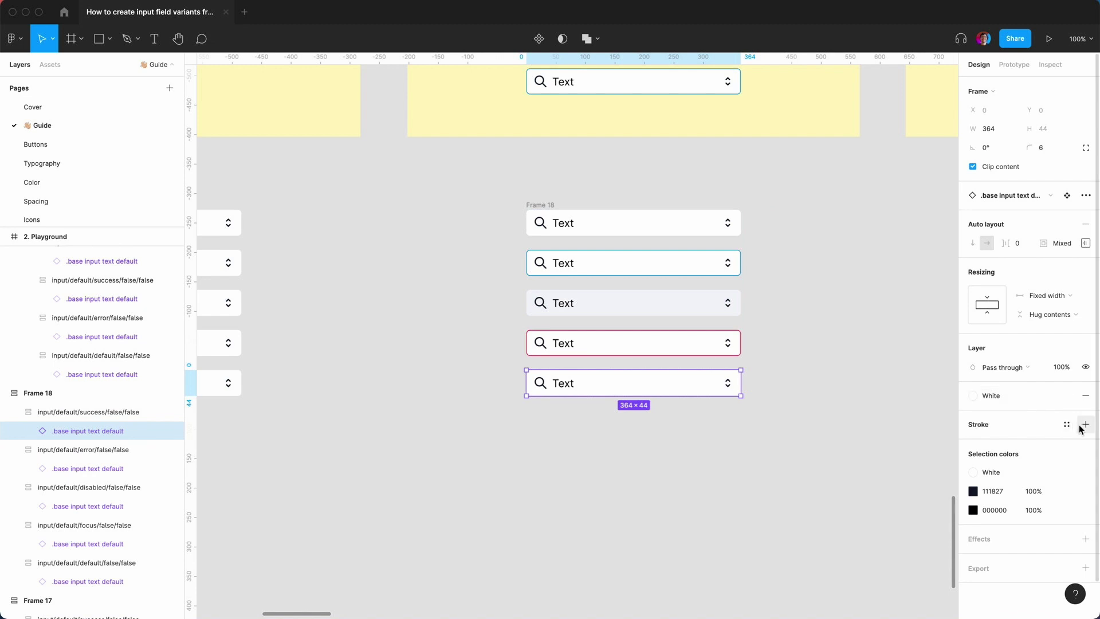
pyautogui.click(1066, 426)
pyautogui.write('gree')
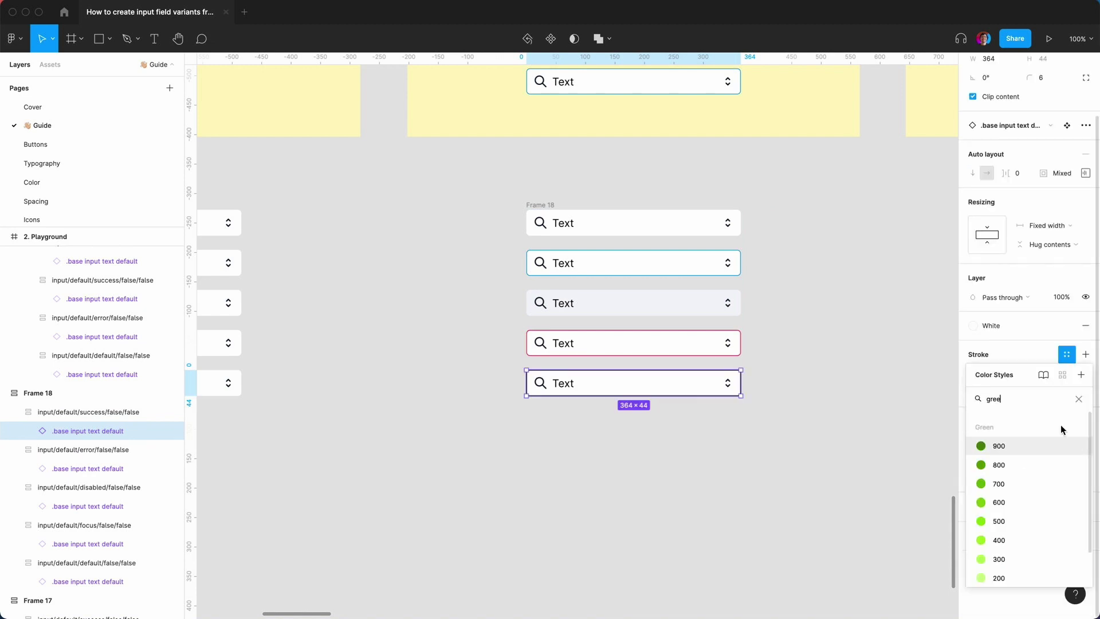
pyautogui.click(1018, 502)
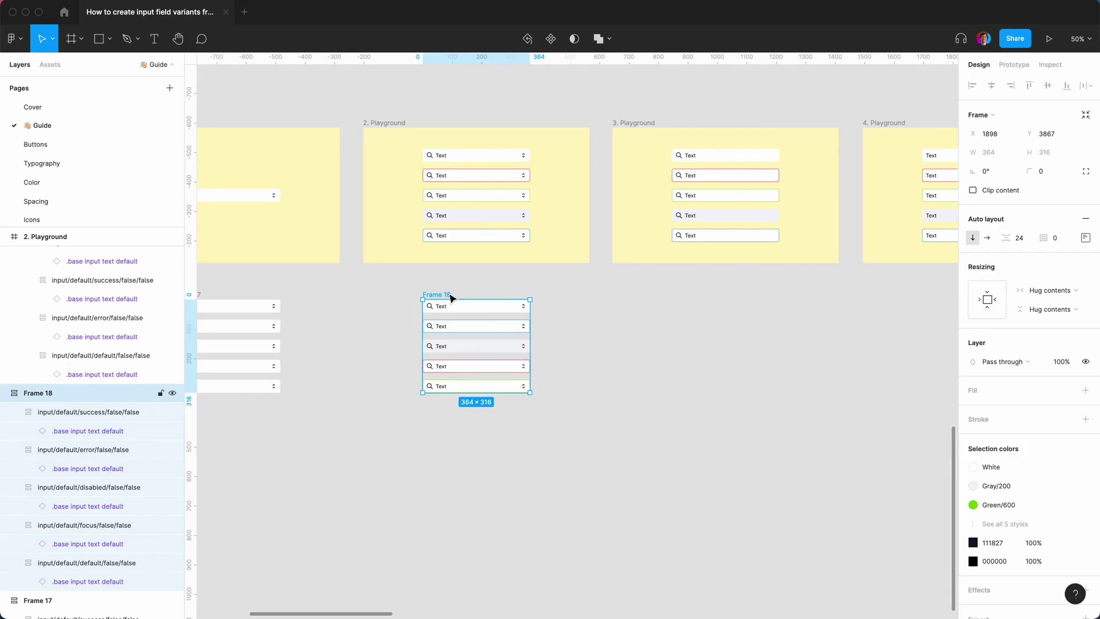
# Duplicate the styled Frame 18 input stack and place the copy directly below the 3. Playground frame
pyautogui.moveTo(447, 298); pyautogui.dragTo(449, 298)
pyautogui.press('super+d')
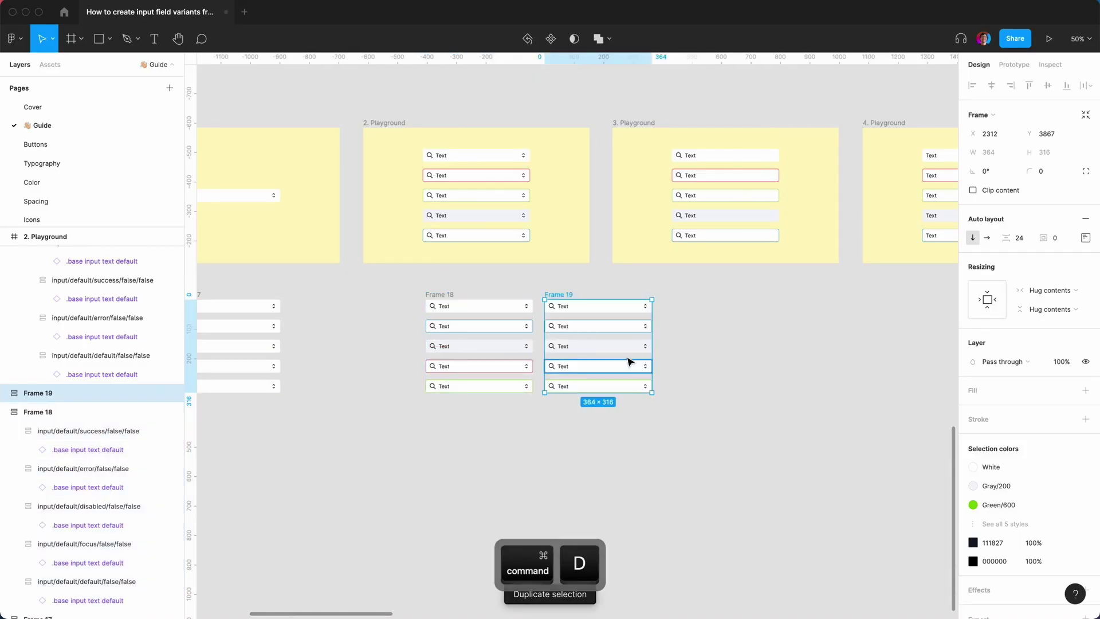
pyautogui.moveTo(561, 297); pyautogui.dragTo(688, 298)
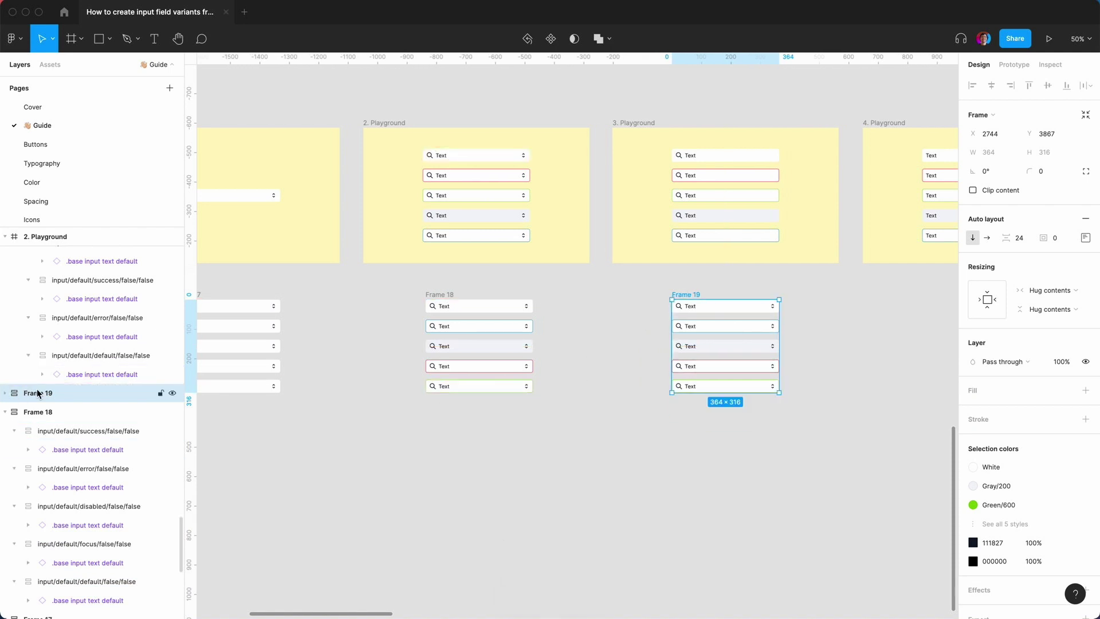
# Batch rename the five inputs in the stack below 3. Playground, replacing false/false with true/false in their names
pyautogui.press('Return')
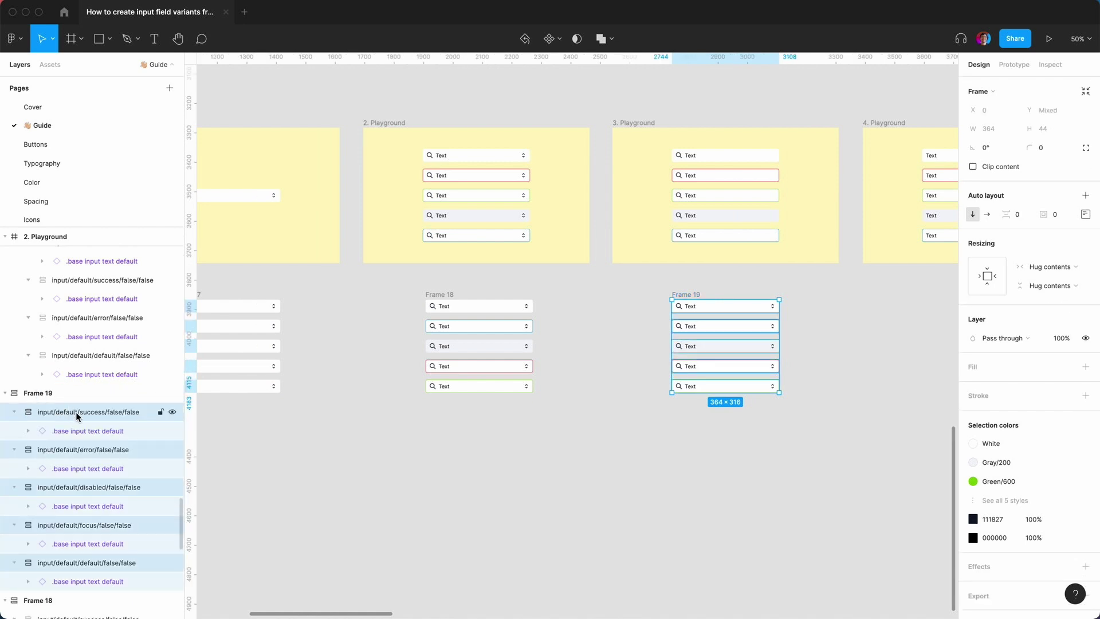
pyautogui.press('super+r')
pyautogui.click(541, 157)
pyautogui.write('f')
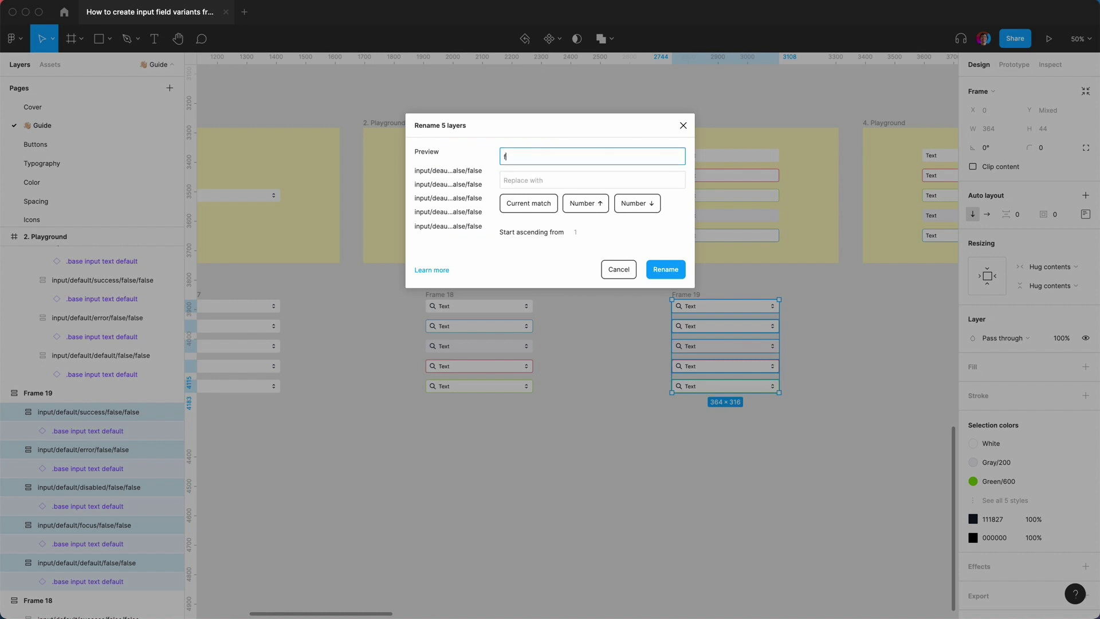
pyautogui.write('alse/false')
pyautogui.click(504, 180)
pyautogui.write('true/false')
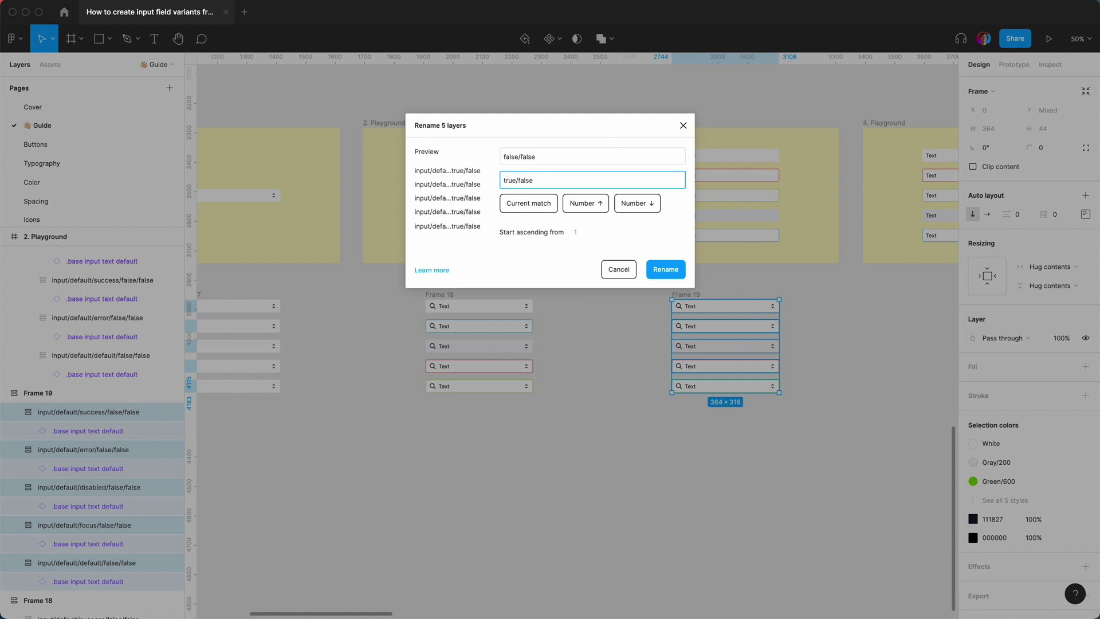
pyautogui.press('Return')
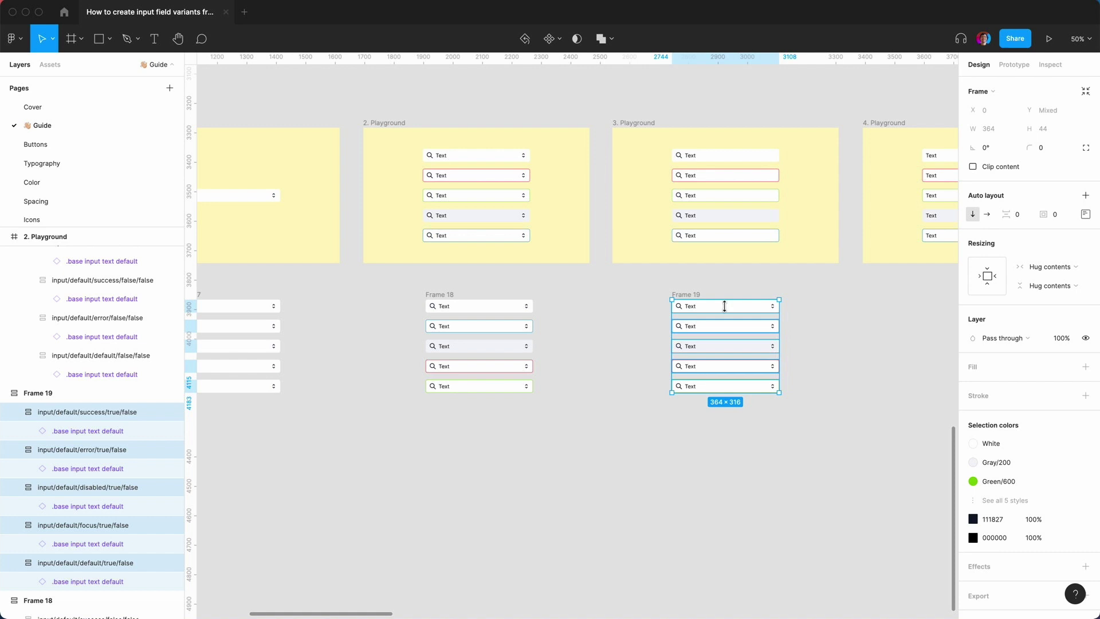
# Hide the nested Icon/Solid/selector layer in all five inputs of the stack below 3. Playground
pyautogui.scroll(5, 724, 313)
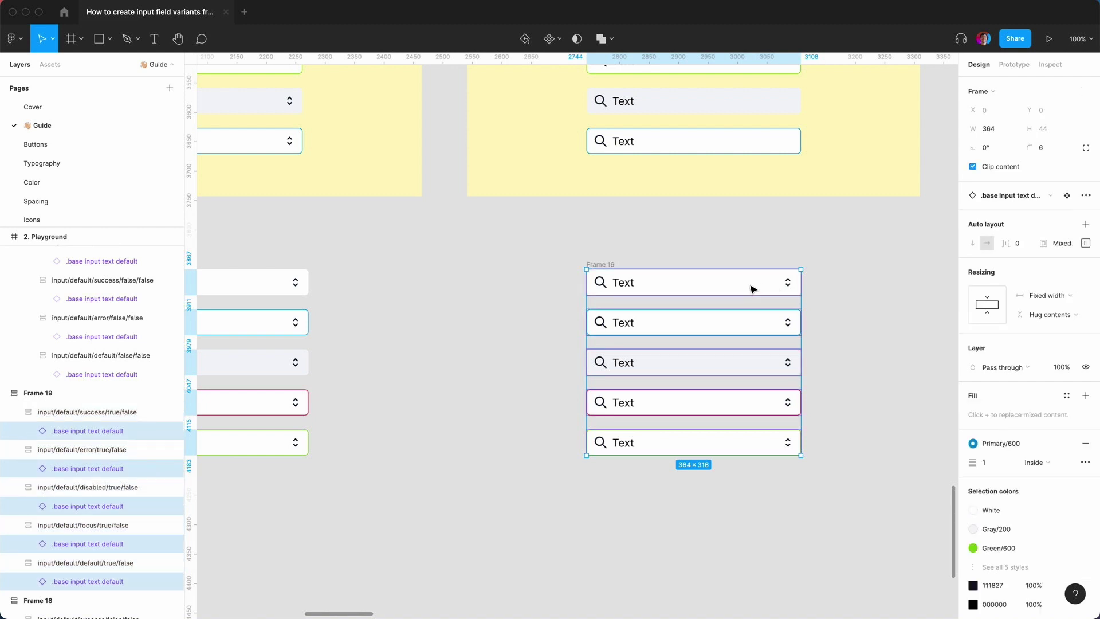
pyautogui.press('Return')
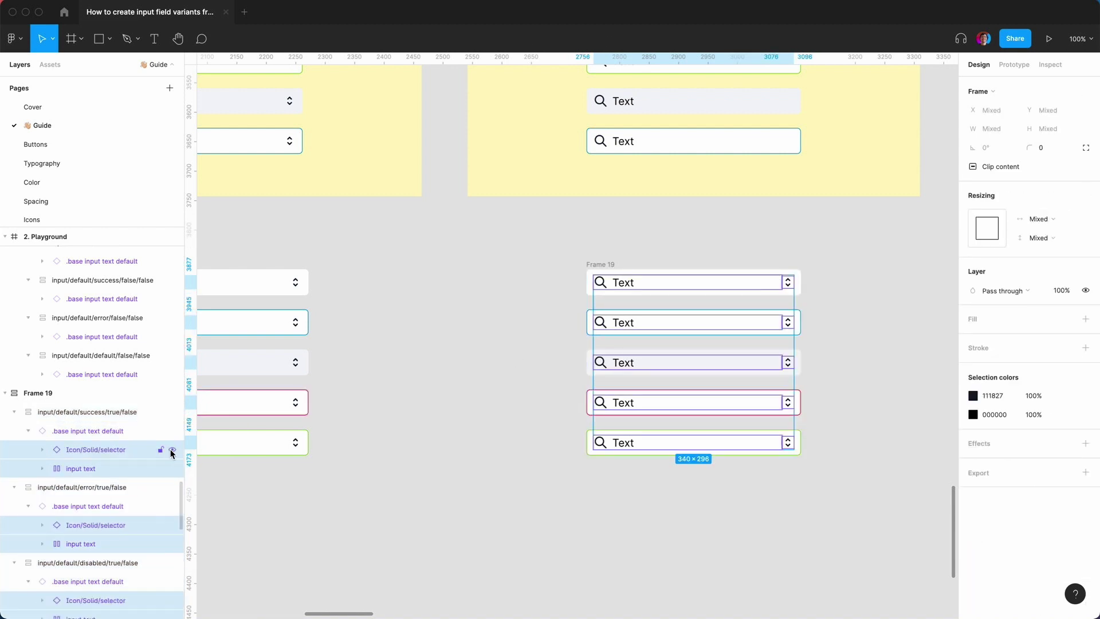
pyautogui.click(172, 452)
pyautogui.scroll(-3, 166, 455)
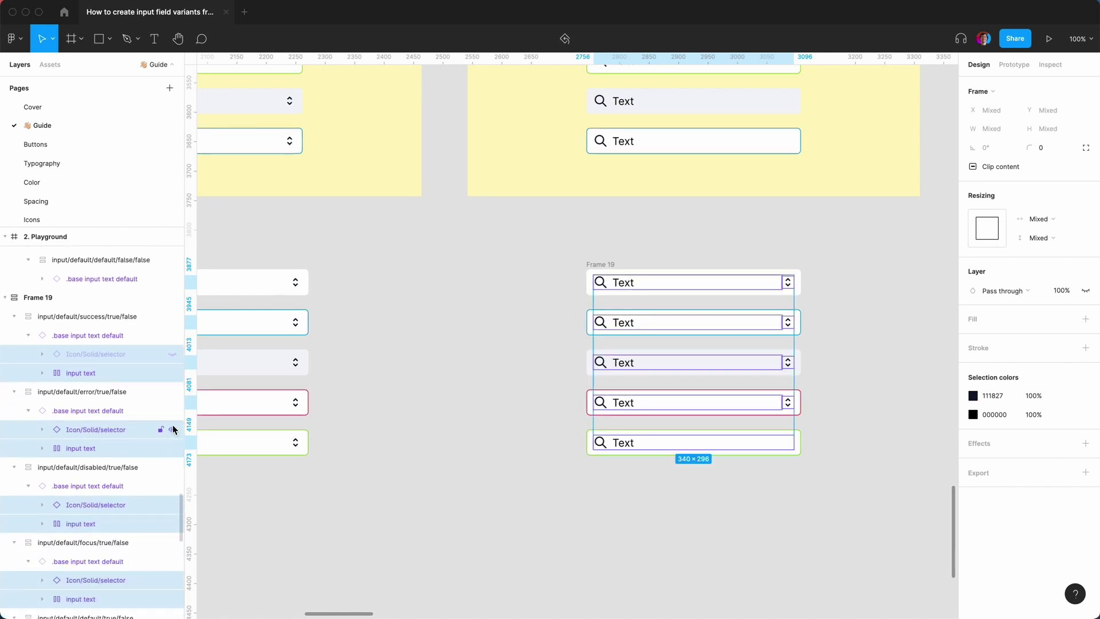
pyautogui.click(173, 428)
pyautogui.scroll(-3, 174, 435)
pyautogui.click(173, 437)
pyautogui.scroll(-2, 173, 439)
pyautogui.click(172, 470)
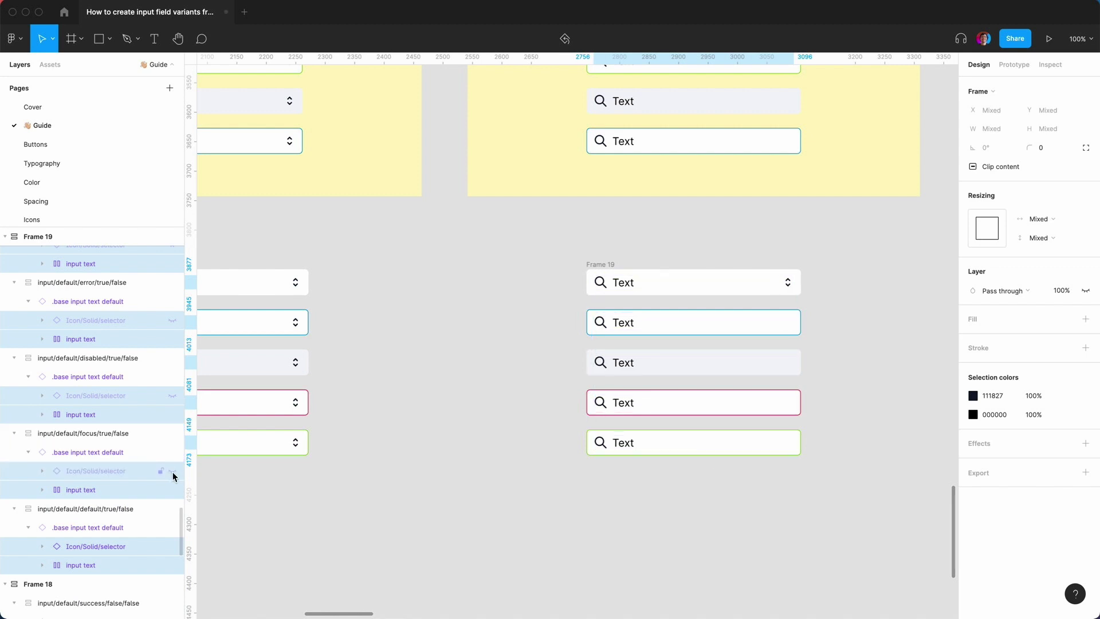
pyautogui.scroll(-3, 171, 472)
pyautogui.click(172, 471)
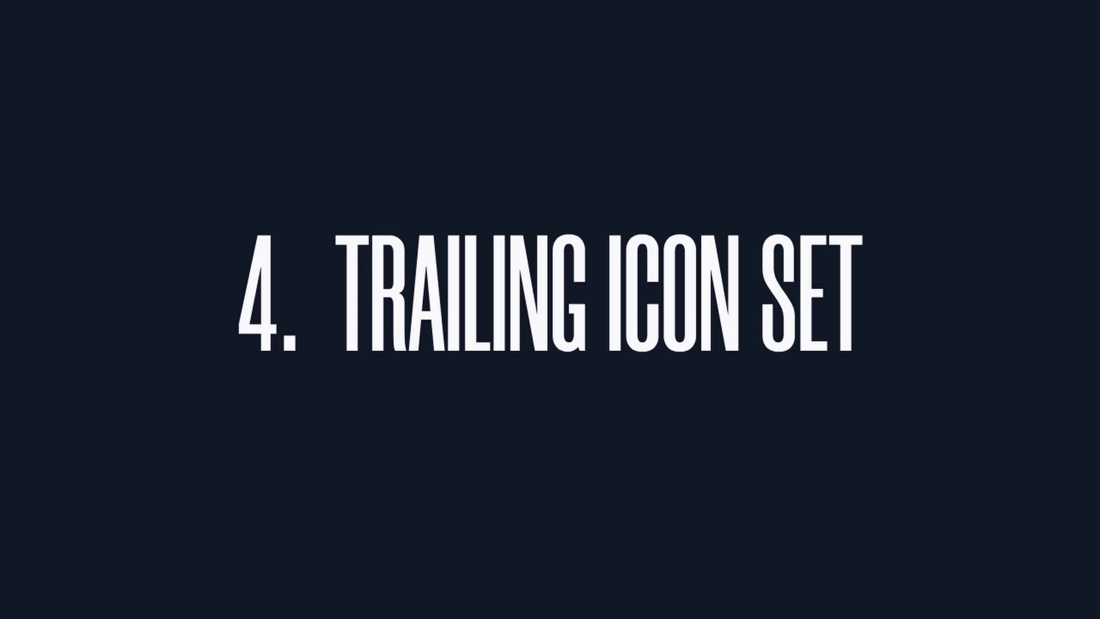
# Duplicate the input stack without selector icons and place the copy directly below the 4. Playground frame
pyautogui.press('super+d')
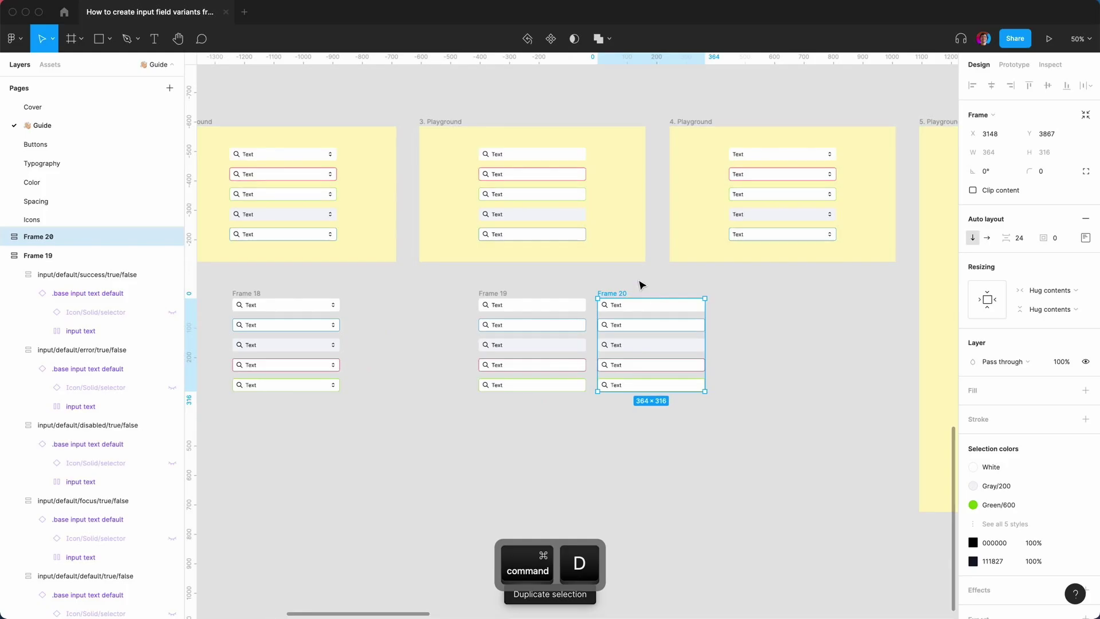
pyautogui.click(638, 285)
pyautogui.moveTo(609, 294); pyautogui.dragTo(634, 295)
pyautogui.press('Escape')
pyautogui.click(634, 295)
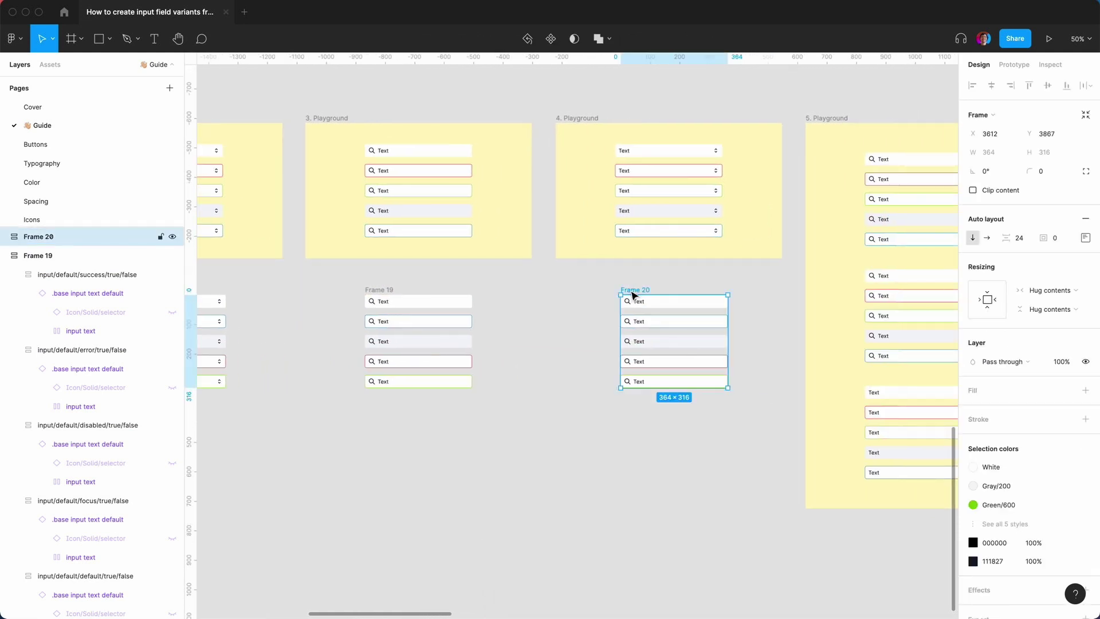
# Batch rename the five inputs in the stack below 4. Playground, replacing true/false with false/true in their names
pyautogui.press('Return')
pyautogui.press('Return')
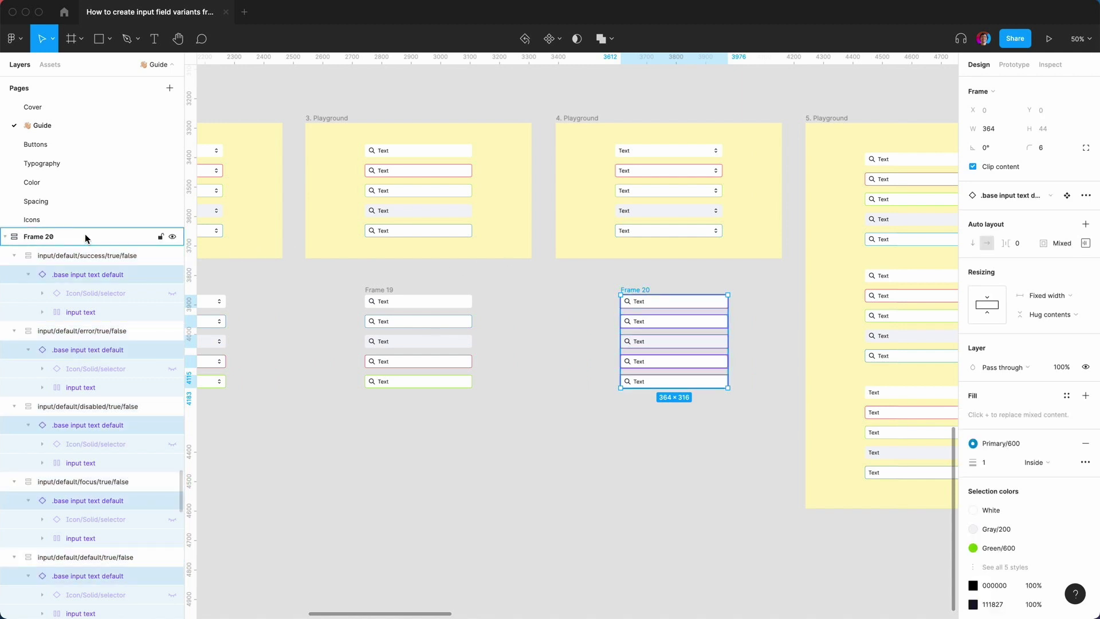
pyautogui.hotkey('shift', 'Return')
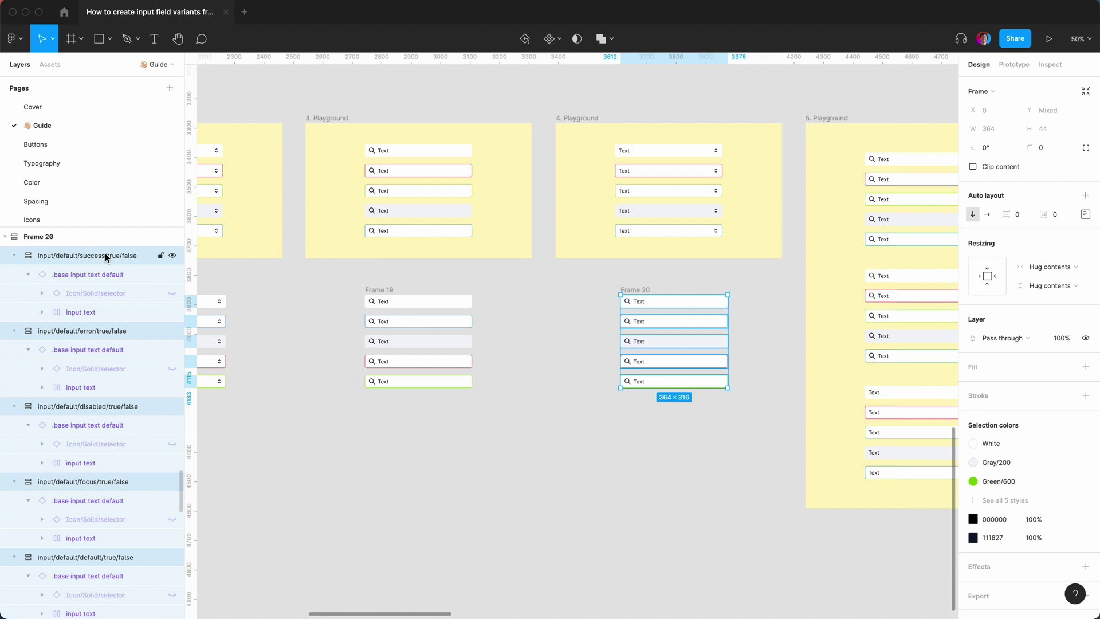
pyautogui.press('super+r')
pyautogui.click(542, 154)
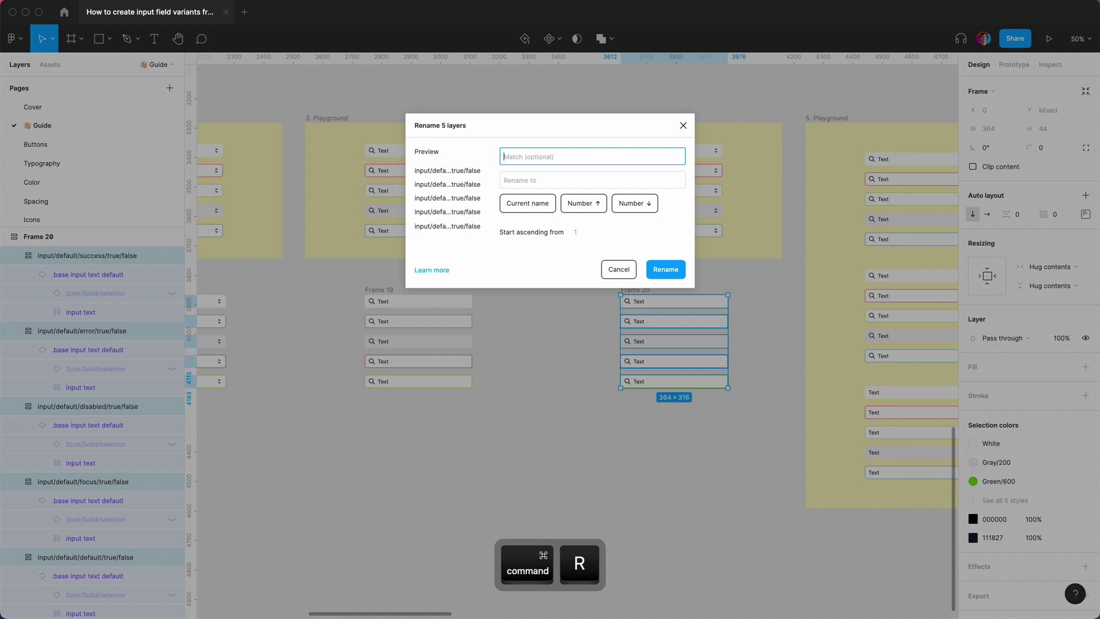
pyautogui.write('true/false')
pyautogui.click(592, 180)
pyautogui.write('falsee')
pyautogui.press('BackSpace')
pyautogui.press('BackSpace')
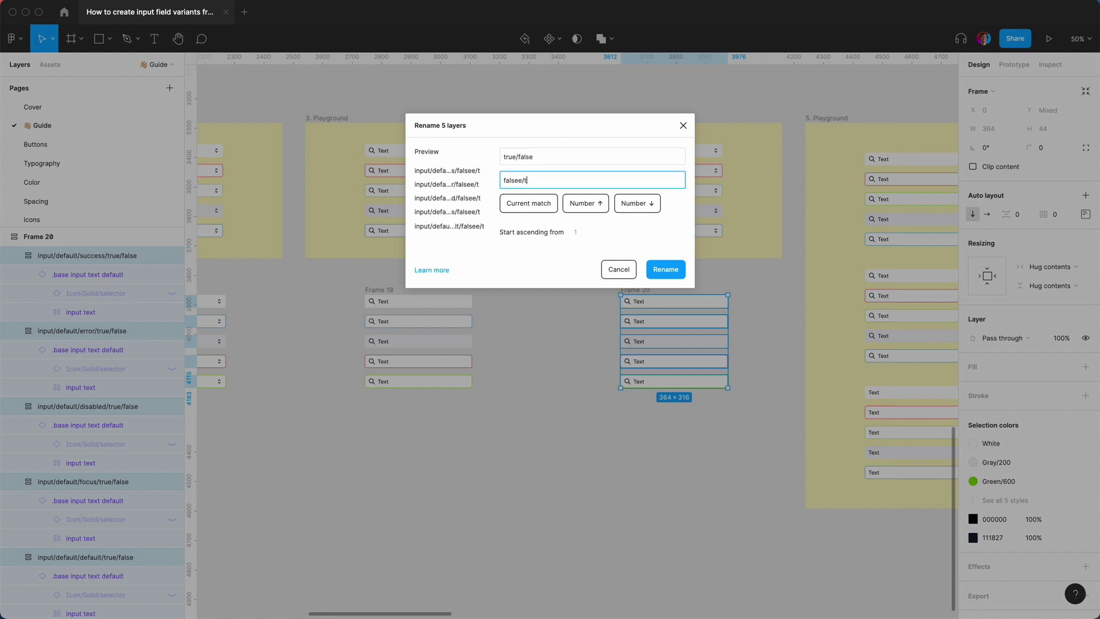
pyautogui.write('e/true')
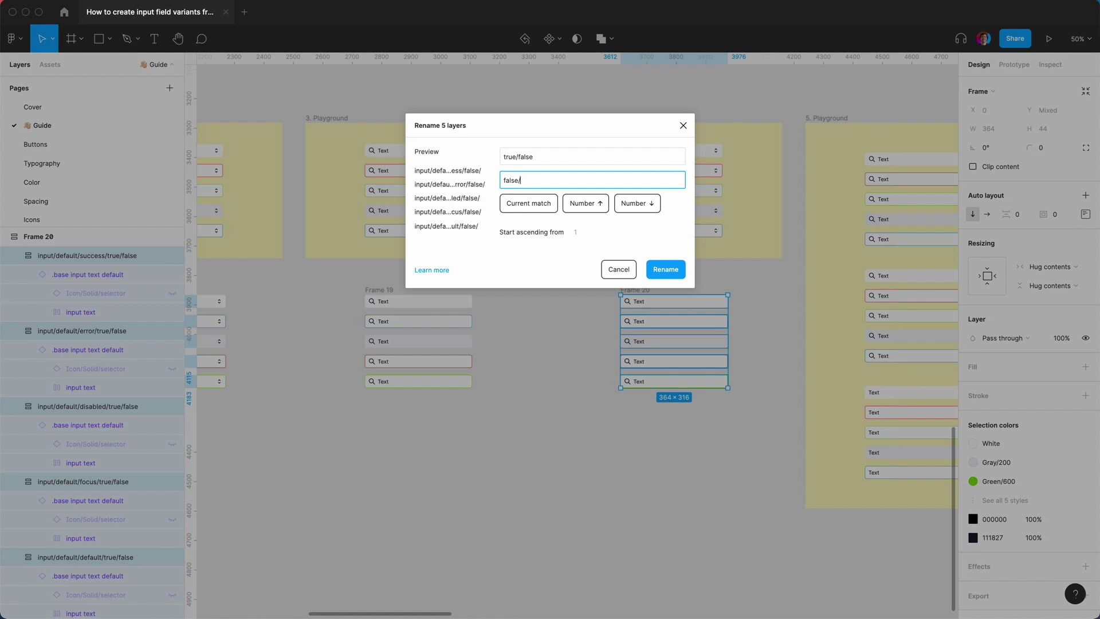
pyautogui.click(657, 269)
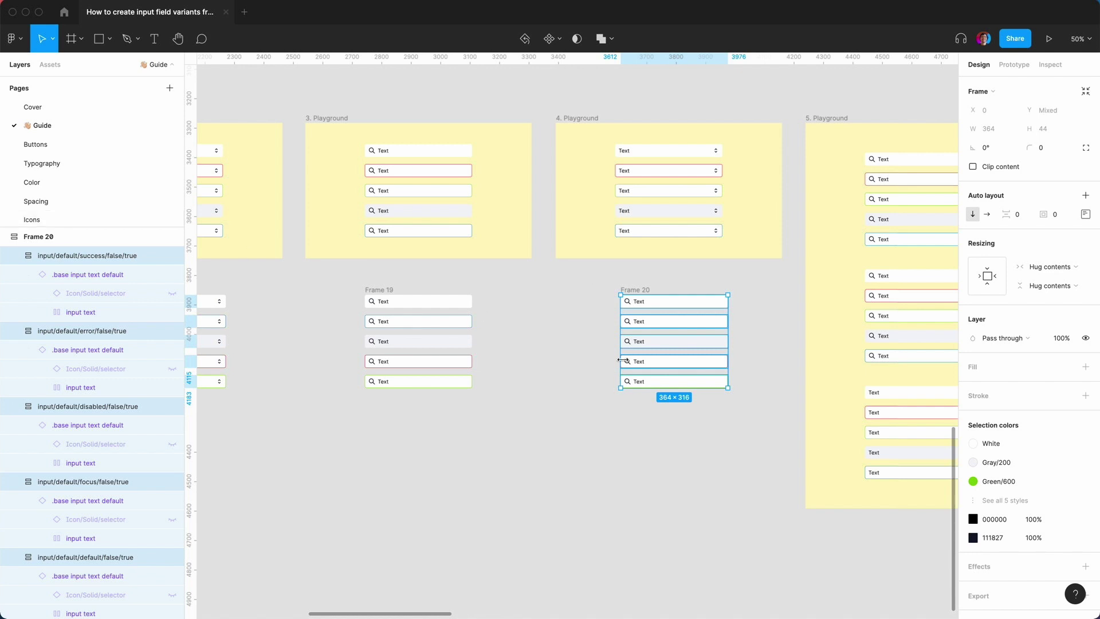
# Show the nested Icon/Solid/selector layer in all five inputs of the stack below 4. Playground
pyautogui.press('Return')
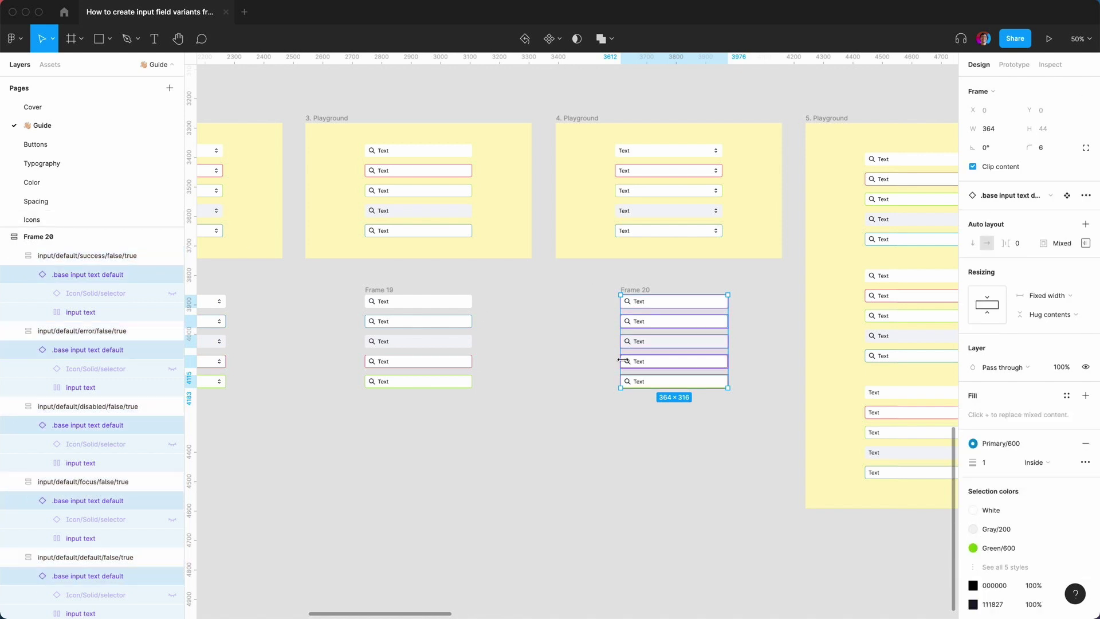
pyautogui.press('Return')
pyautogui.click(171, 293)
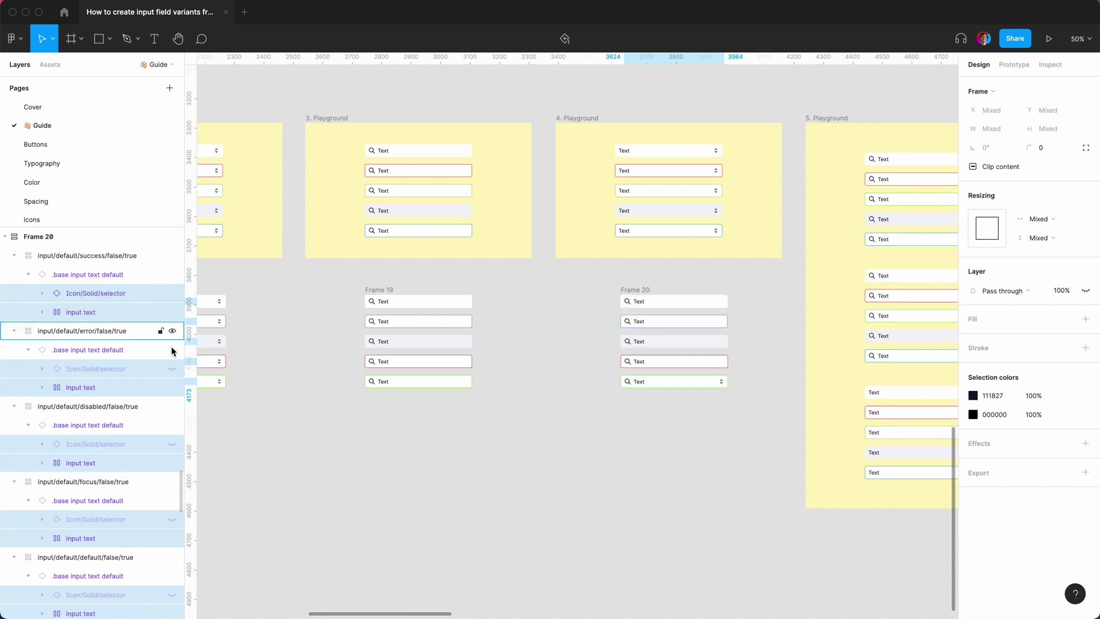
pyautogui.click(172, 369)
pyautogui.scroll(-1, 172, 370)
pyautogui.click(172, 427)
pyautogui.scroll(-2, 172, 427)
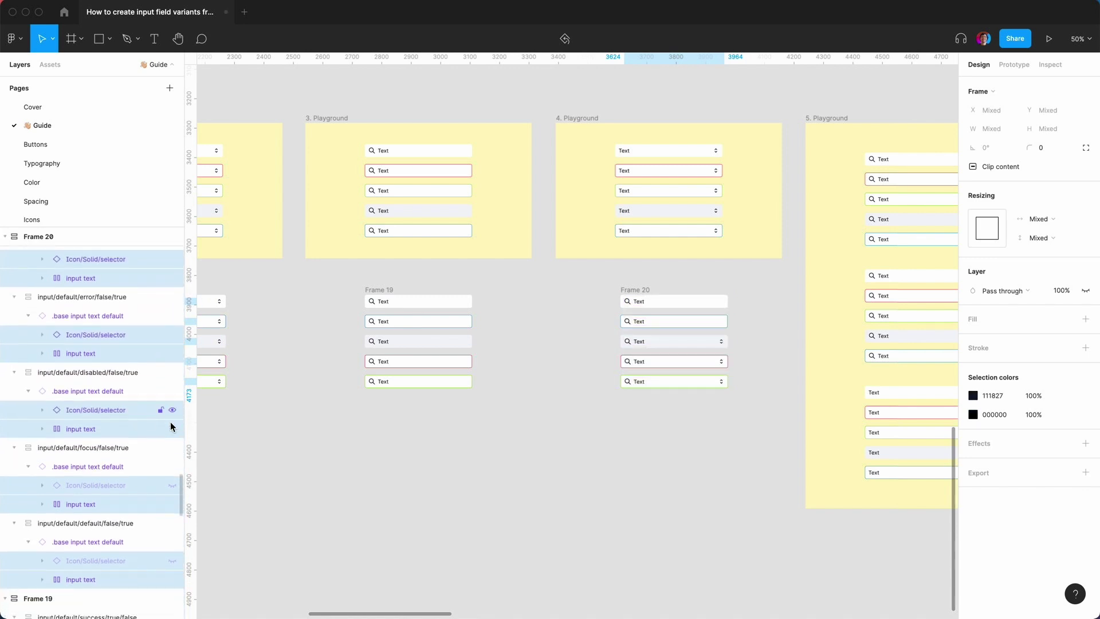
pyautogui.click(172, 469)
pyautogui.click(172, 545)
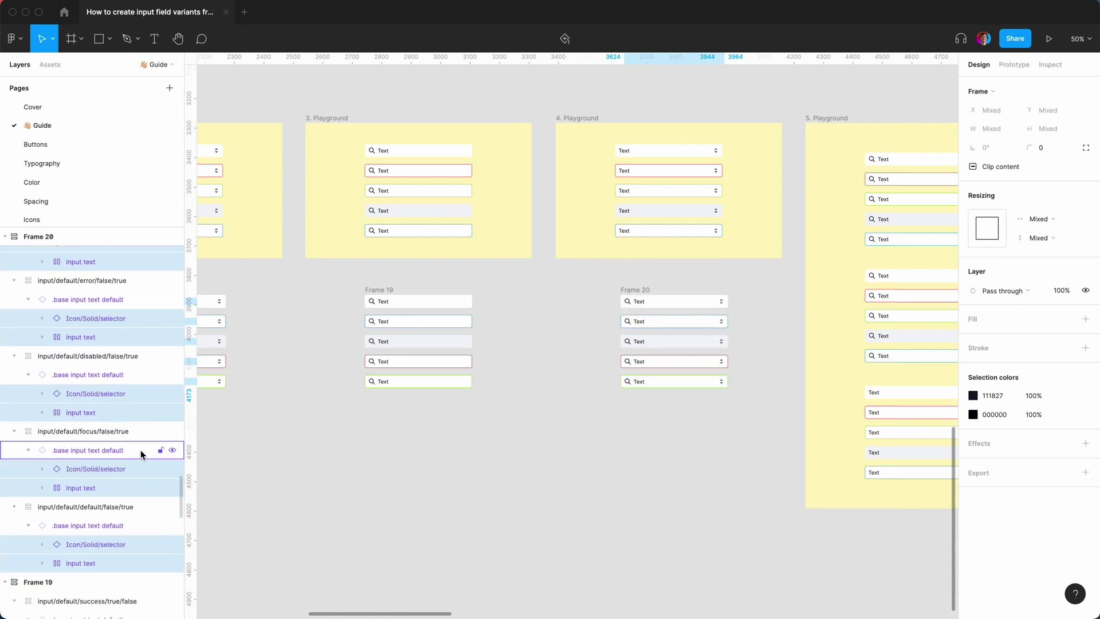
# Hide the nested Icon/Outline/search layer in all five inputs of the stack below 4. Playground
pyautogui.press('Return')
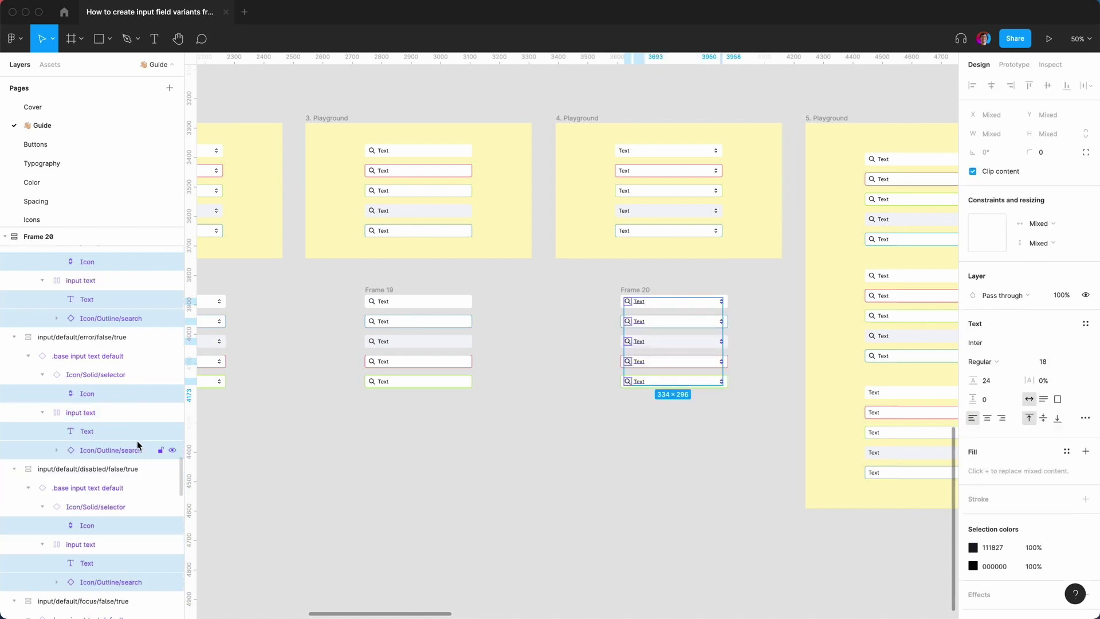
pyautogui.click(172, 320)
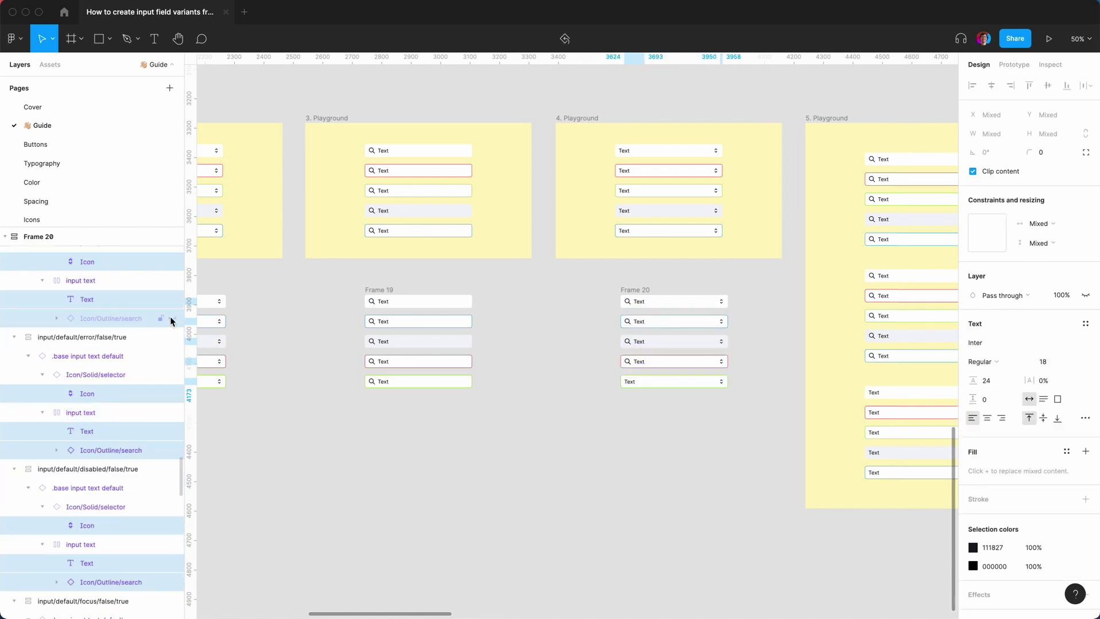
pyautogui.click(171, 451)
pyautogui.scroll(-1, 169, 453)
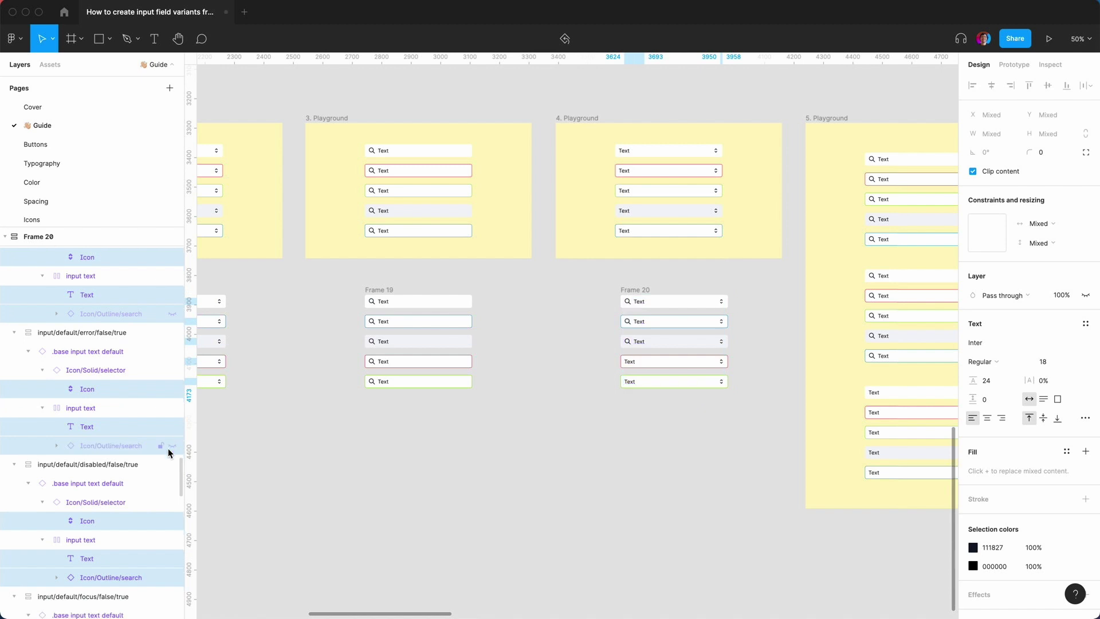
pyautogui.scroll(-2, 168, 452)
pyautogui.click(172, 524)
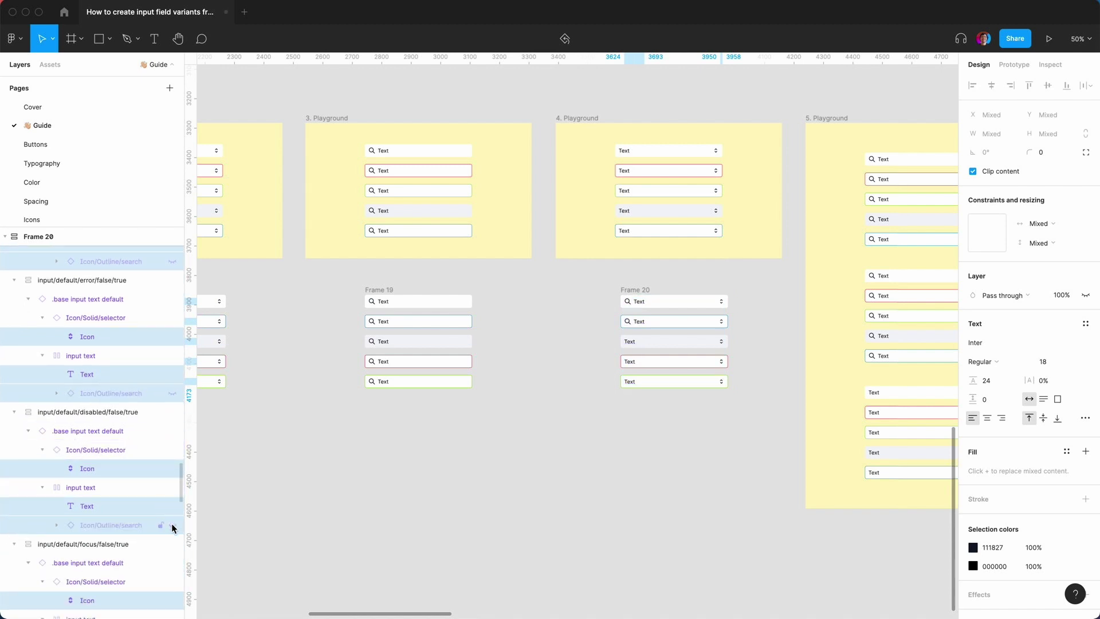
pyautogui.scroll(-3, 172, 527)
pyautogui.click(172, 585)
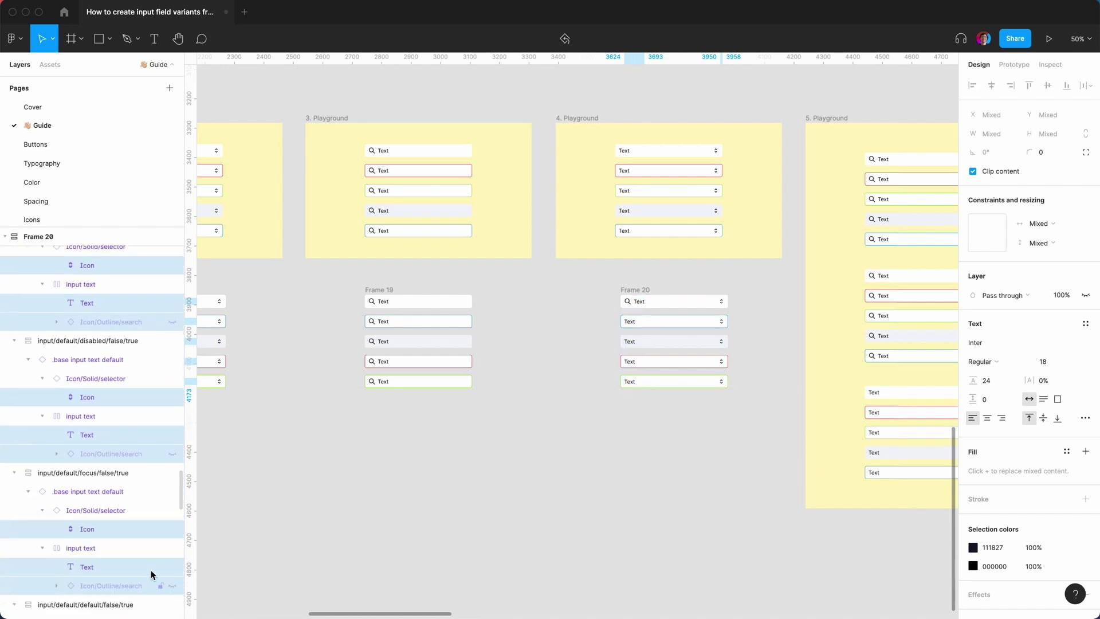
pyautogui.scroll(-5, 150, 569)
pyautogui.click(172, 582)
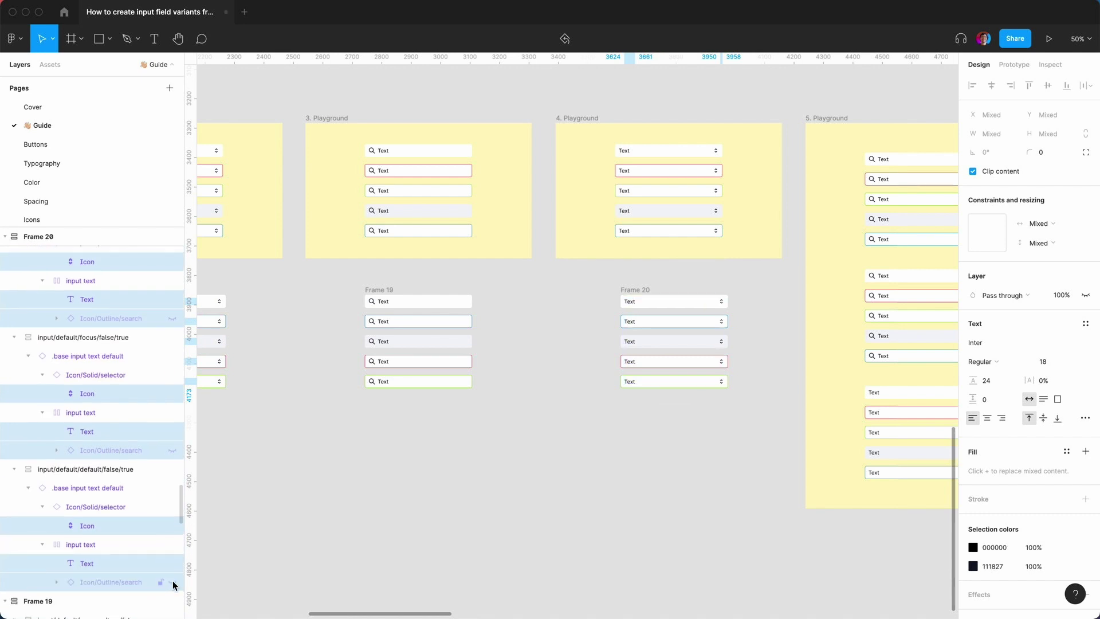
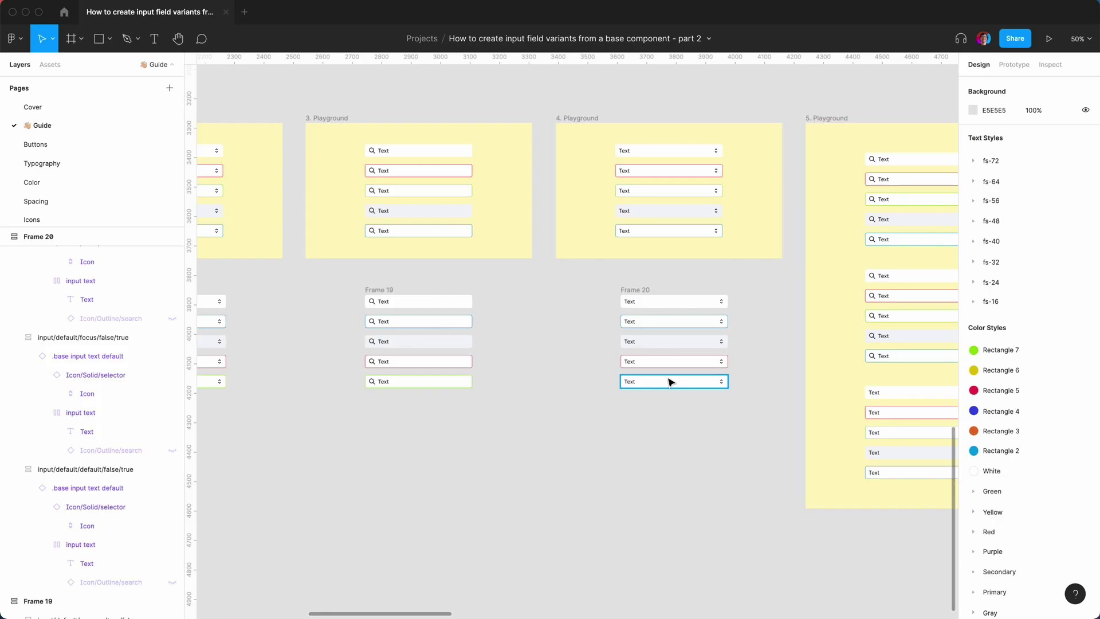
# Duplicate the three input stacks below Playgrounds 2, 3 and 4 together and place the copies directly beneath the originals
pyautogui.hscroll(3, 670, 380)
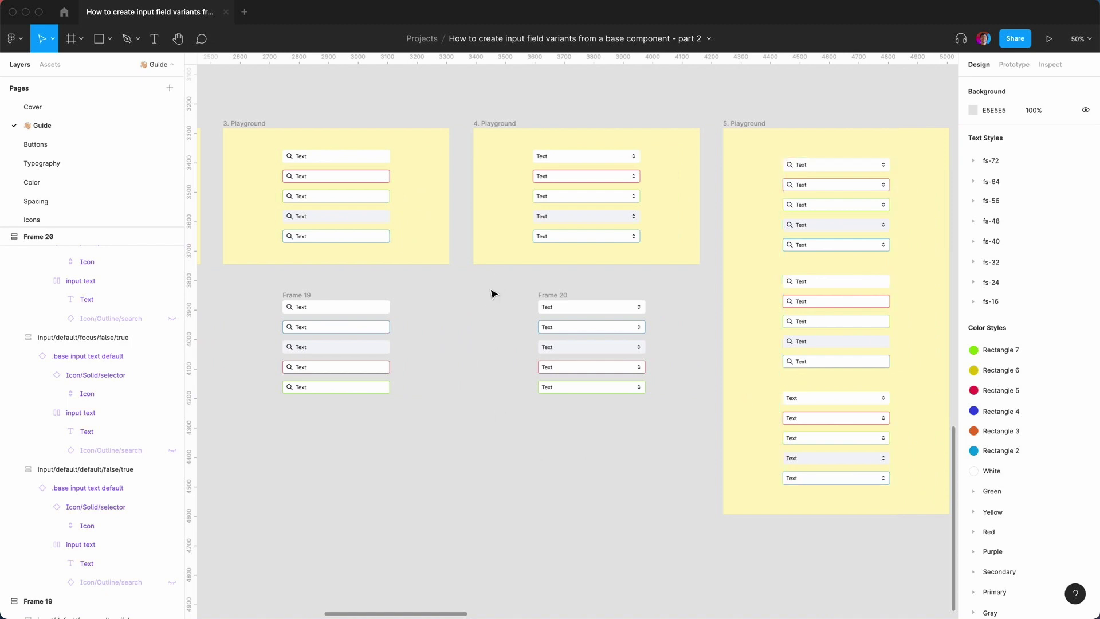
pyautogui.hscroll(-7, 491, 295)
pyautogui.click(776, 305)
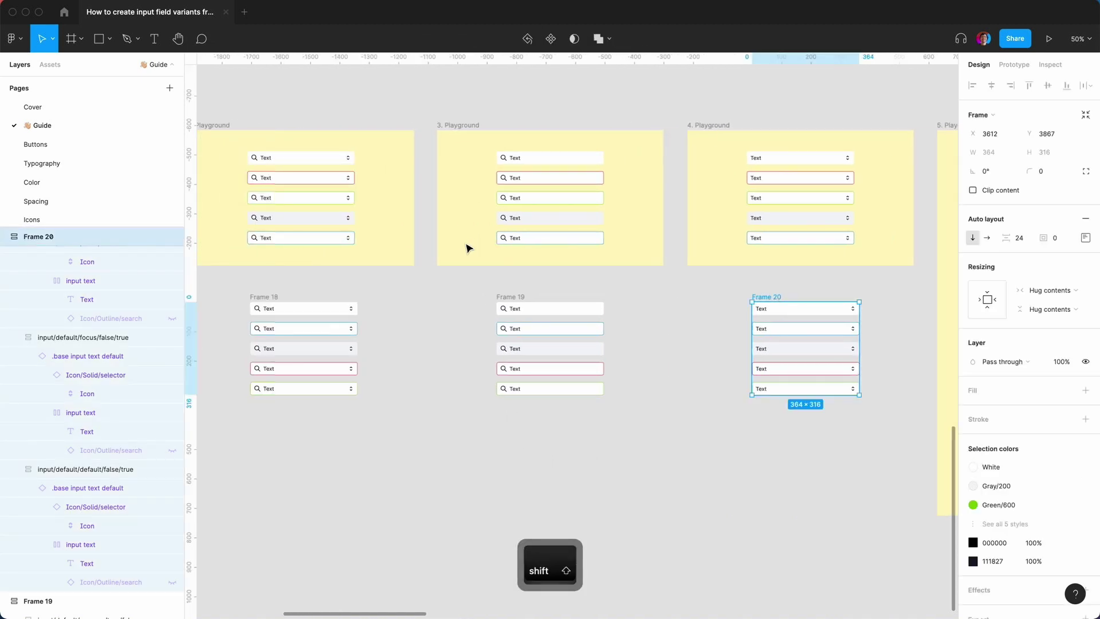
pyautogui.keyDown('shift'); pyautogui.click(504, 298); pyautogui.keyUp('shift')
pyautogui.keyDown('shift'); pyautogui.click(278, 297); pyautogui.keyUp('shift')
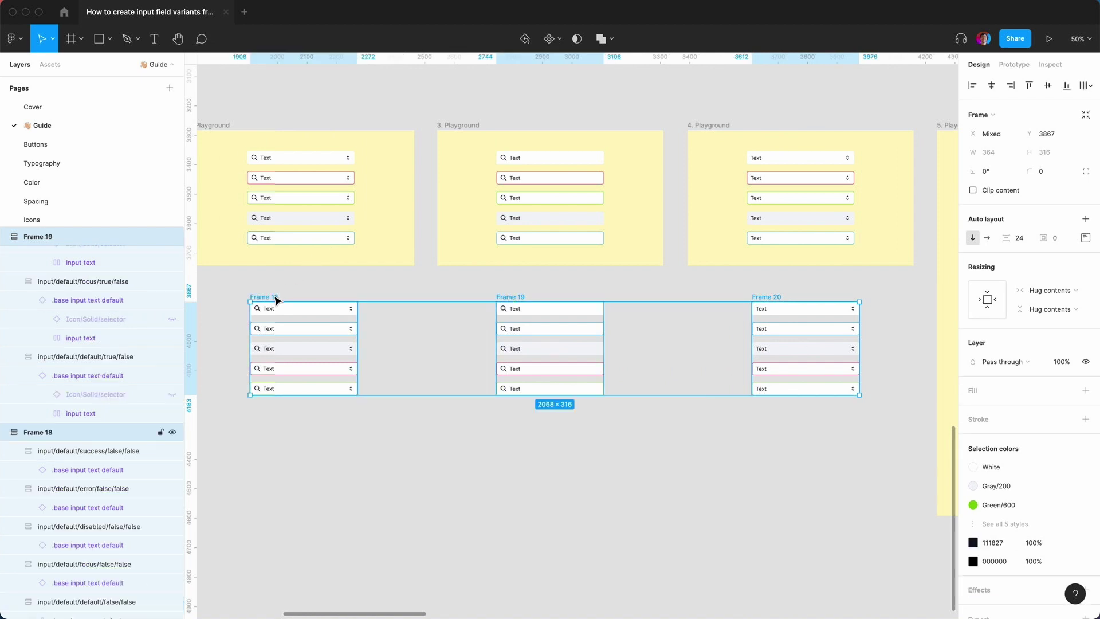
pyautogui.hscroll(-5, 773, 542)
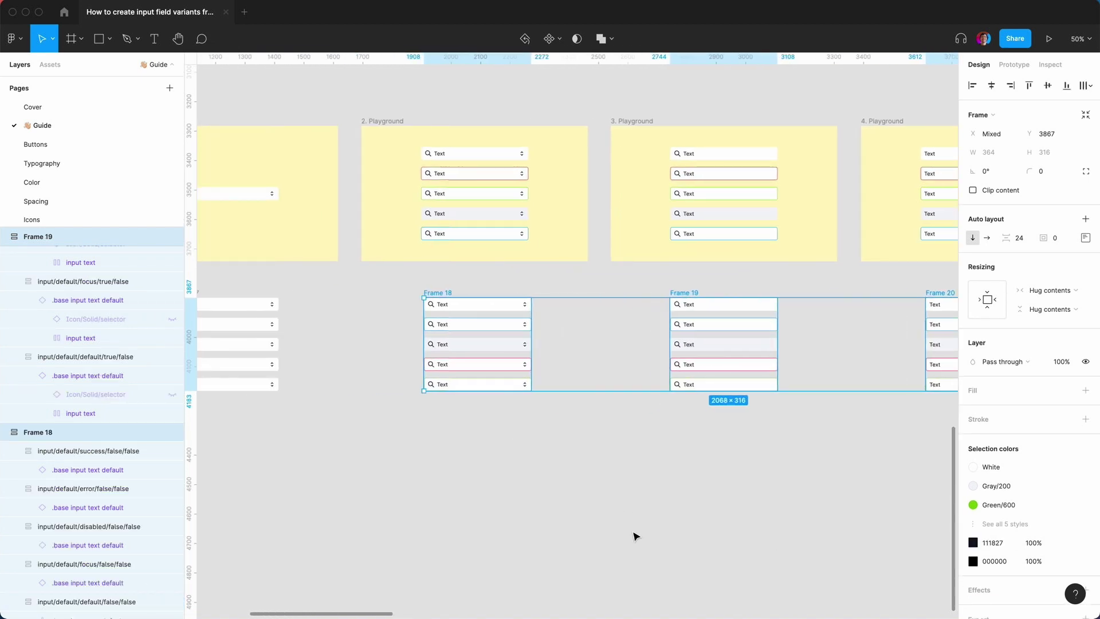
pyautogui.hscroll(4, 633, 535)
pyautogui.press('super+d')
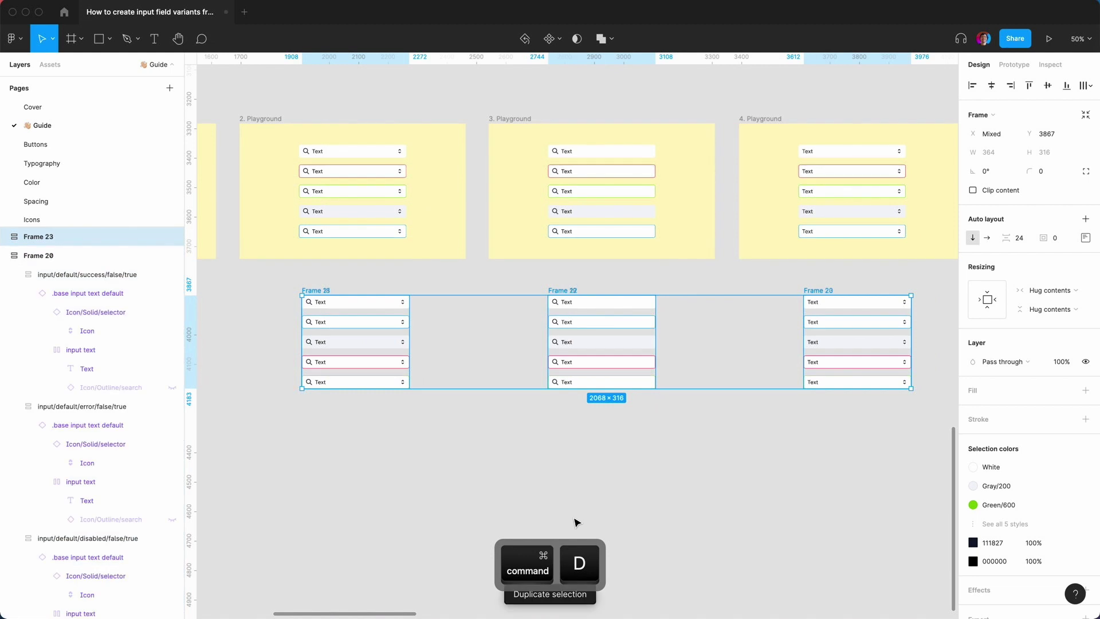
pyautogui.moveTo(609, 326); pyautogui.dragTo(609, 487)
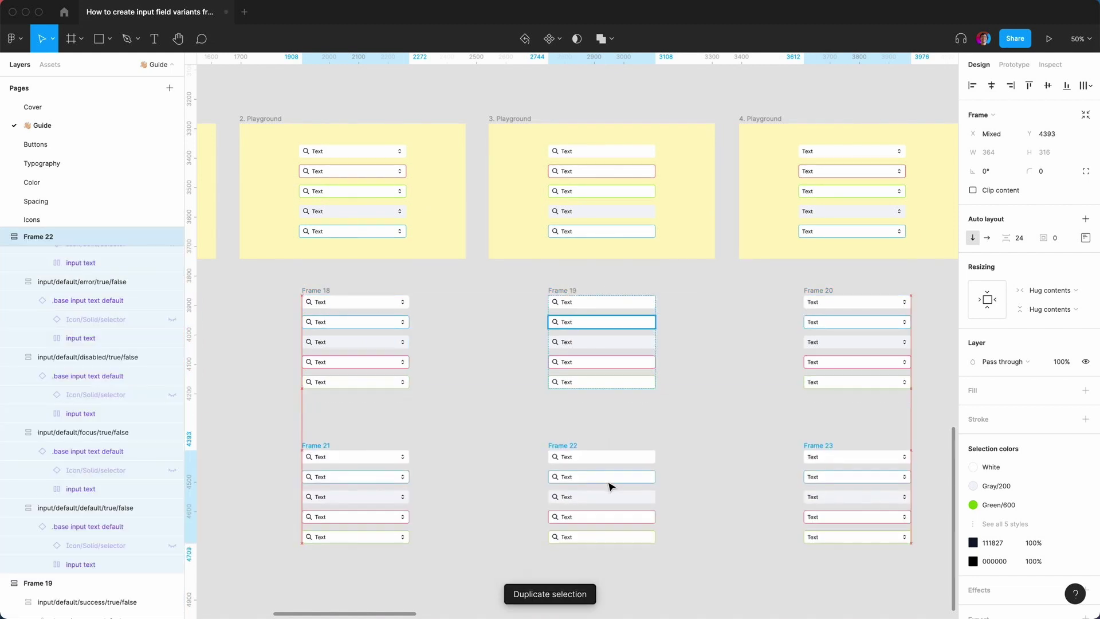
# Wrap the three copied stacks in one vertical auto layout frame with a spacing of 80 between them
pyautogui.hotkey('shift', 'a')
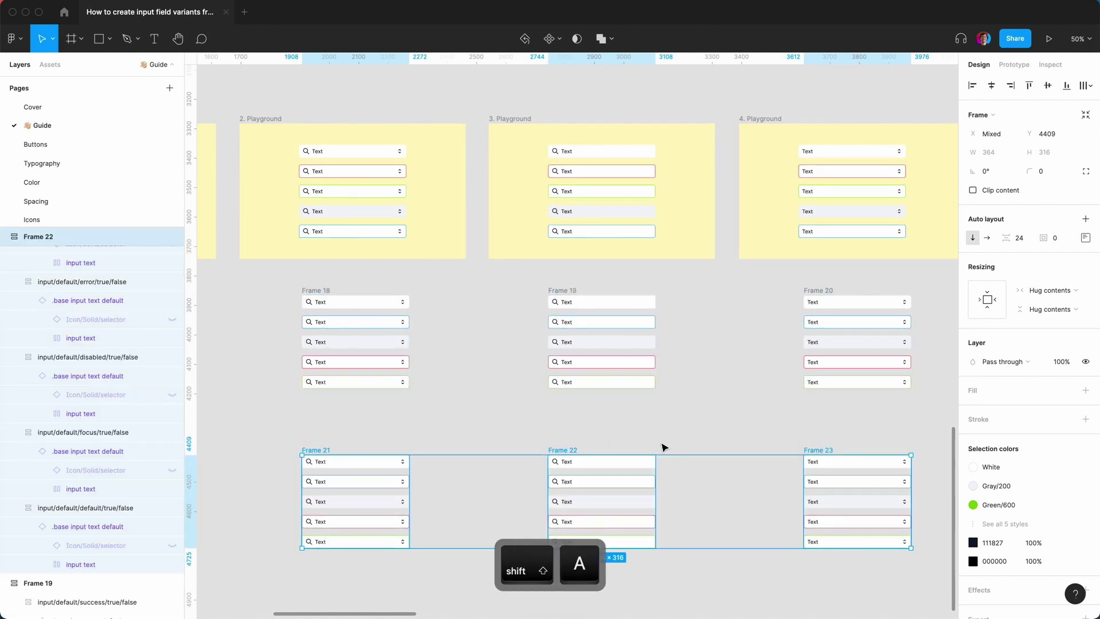
pyautogui.click(973, 237)
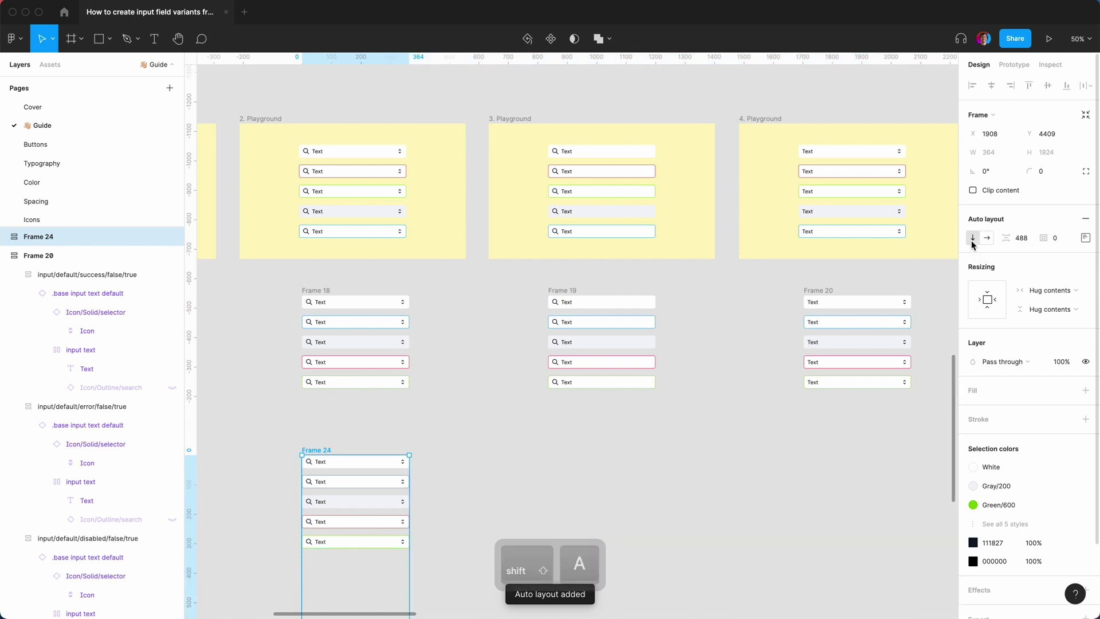
pyautogui.click(1022, 238)
pyautogui.write('40')
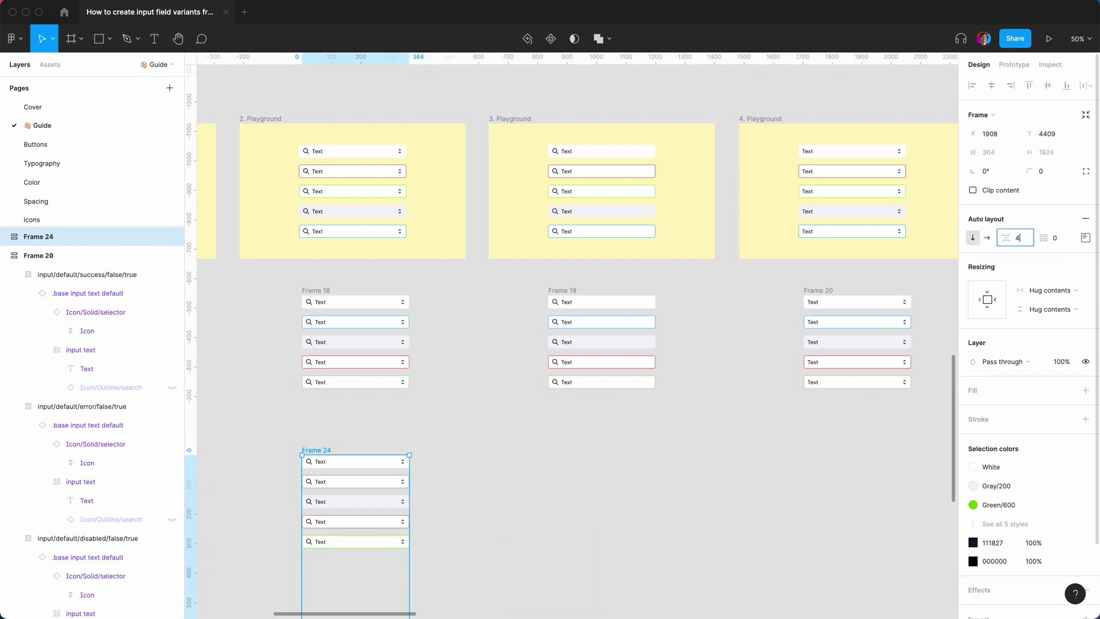
pyautogui.press('Return')
pyautogui.click(1025, 242)
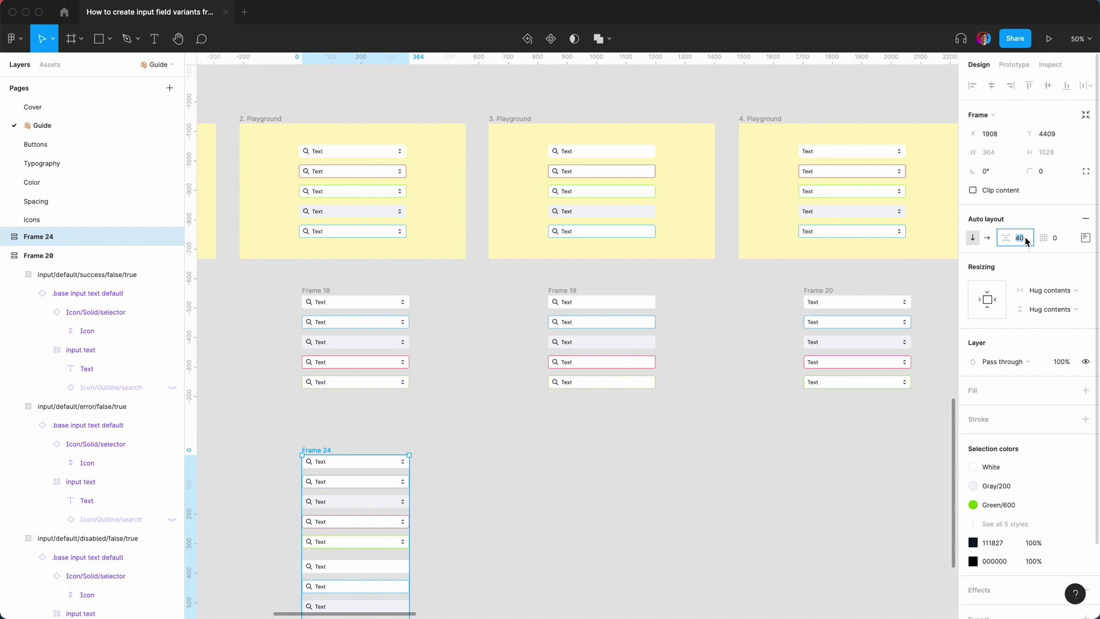
pyautogui.click(508, 479)
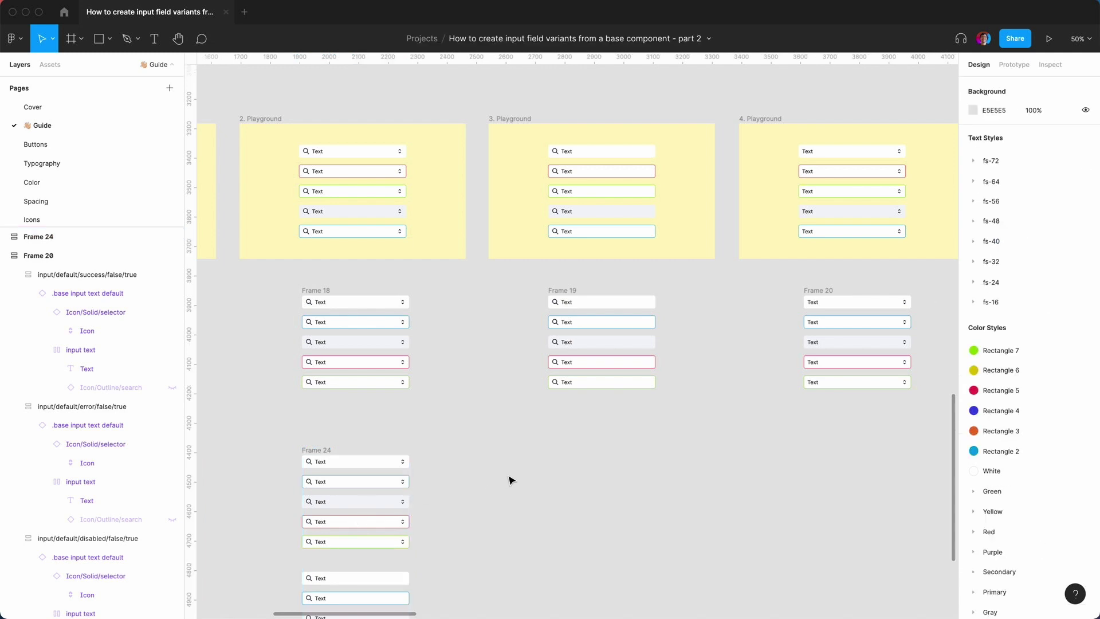
# Move the combined auto layout frame of all three input sets below the 5. Playground frame
pyautogui.press('-')
pyautogui.moveTo(455, 392); pyautogui.dragTo(830, 458)
pyautogui.click(656, 449)
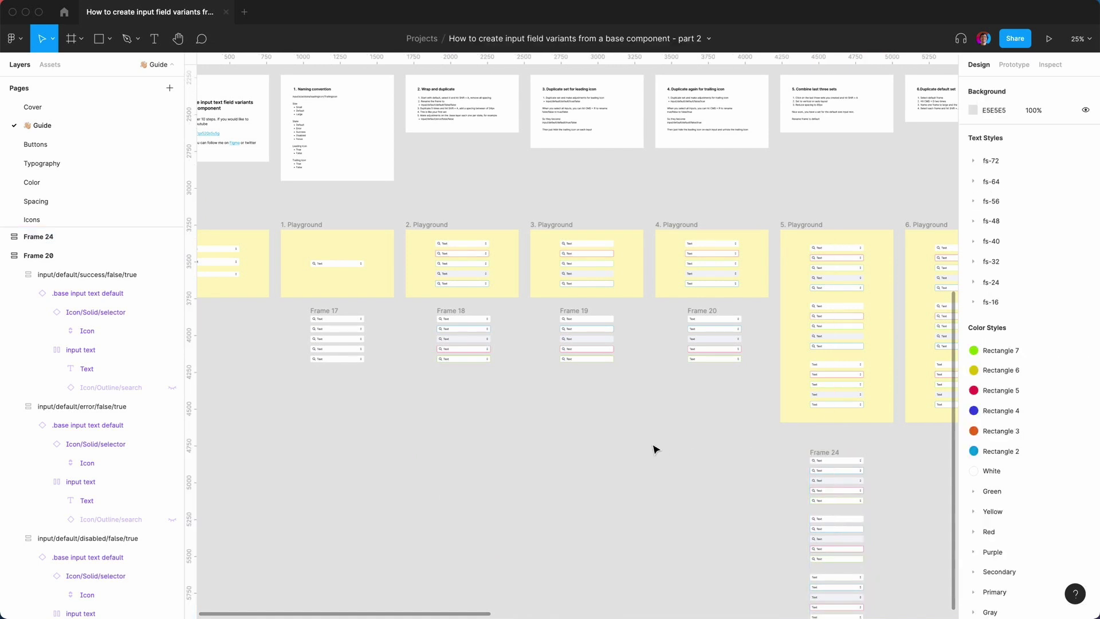
# Rename the combined frame below 5. Playground as default
pyautogui.press('+')
pyautogui.scroll(-10, 656, 450)
pyautogui.hscroll(5, 656, 450)
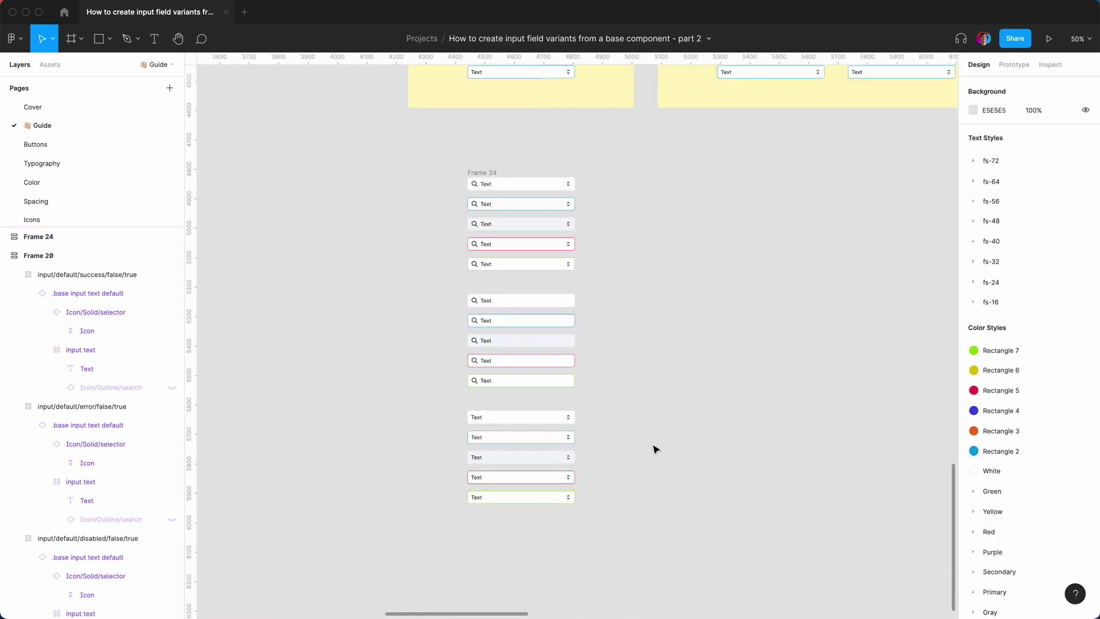
pyautogui.press('+')
pyautogui.press('-')
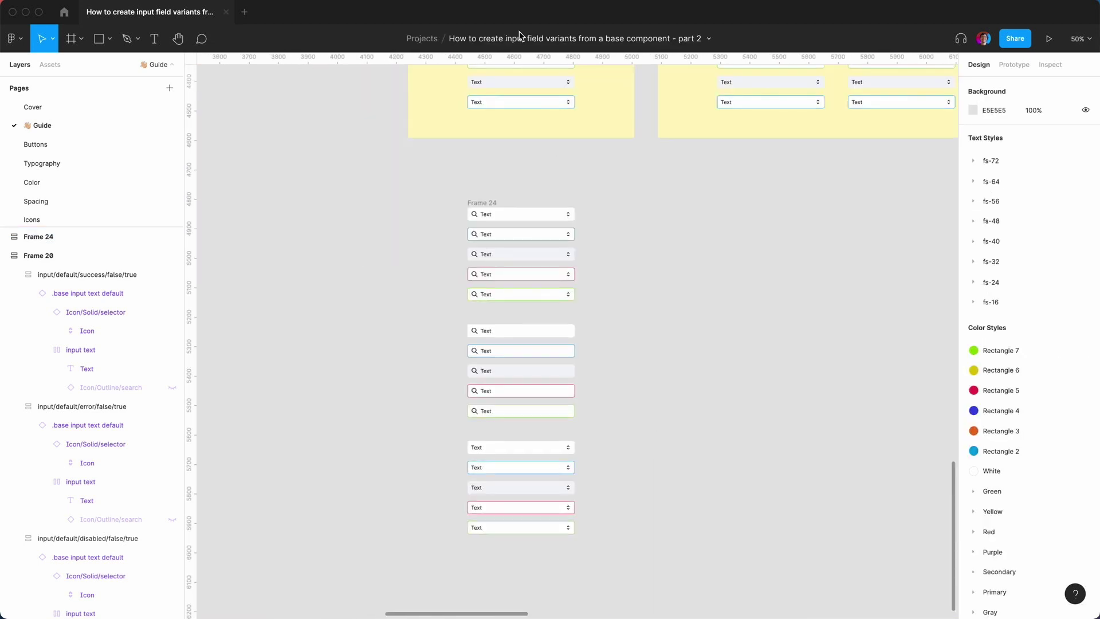
pyautogui.click(485, 202)
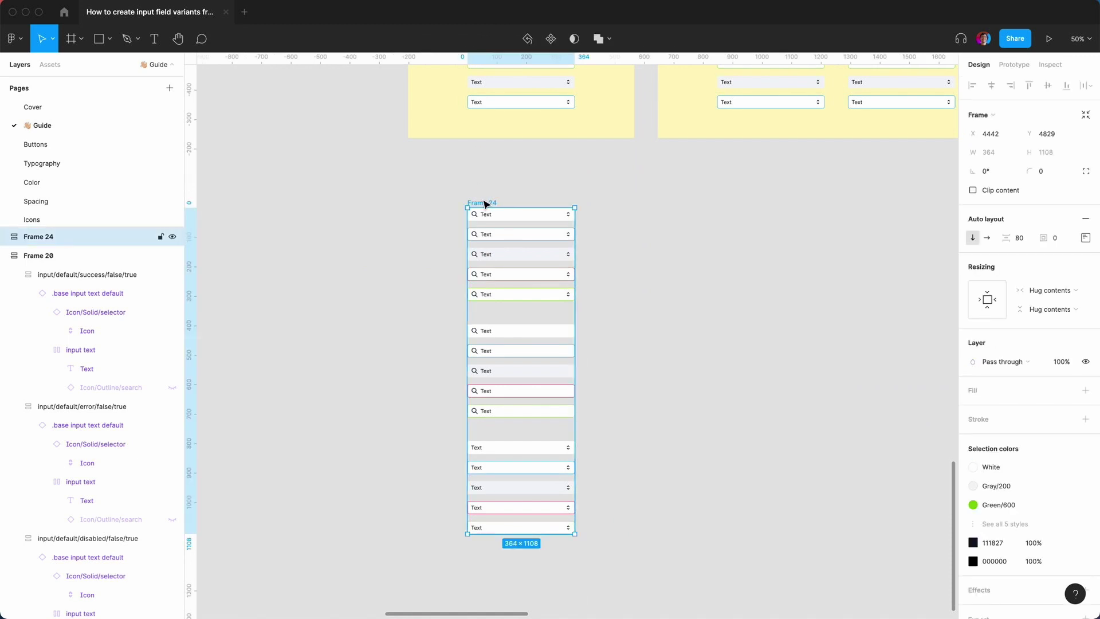
pyautogui.doubleClick(46, 237)
pyautogui.write('D')
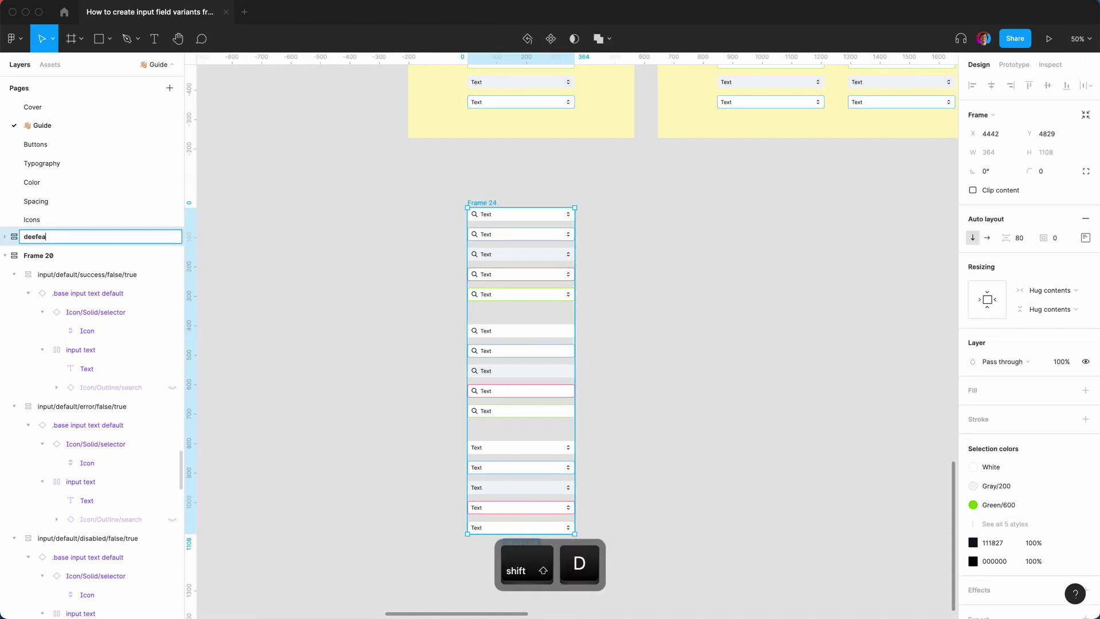
pyautogui.press('BackSpace')
pyautogui.press('BackSpace')
pyautogui.press('BackSpace')
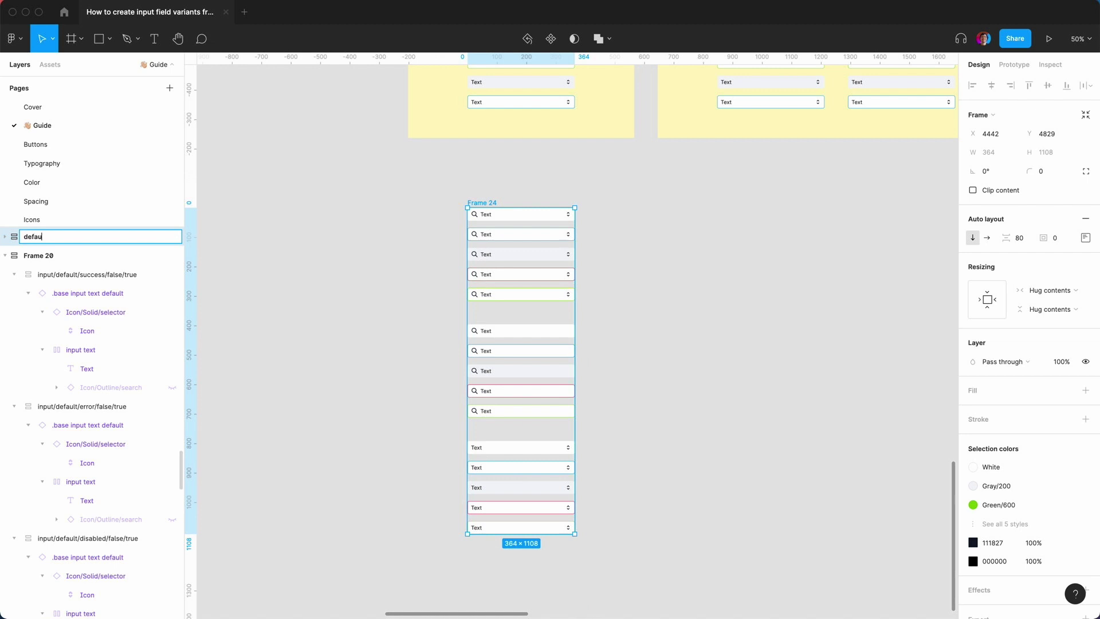
pyautogui.press('Return')
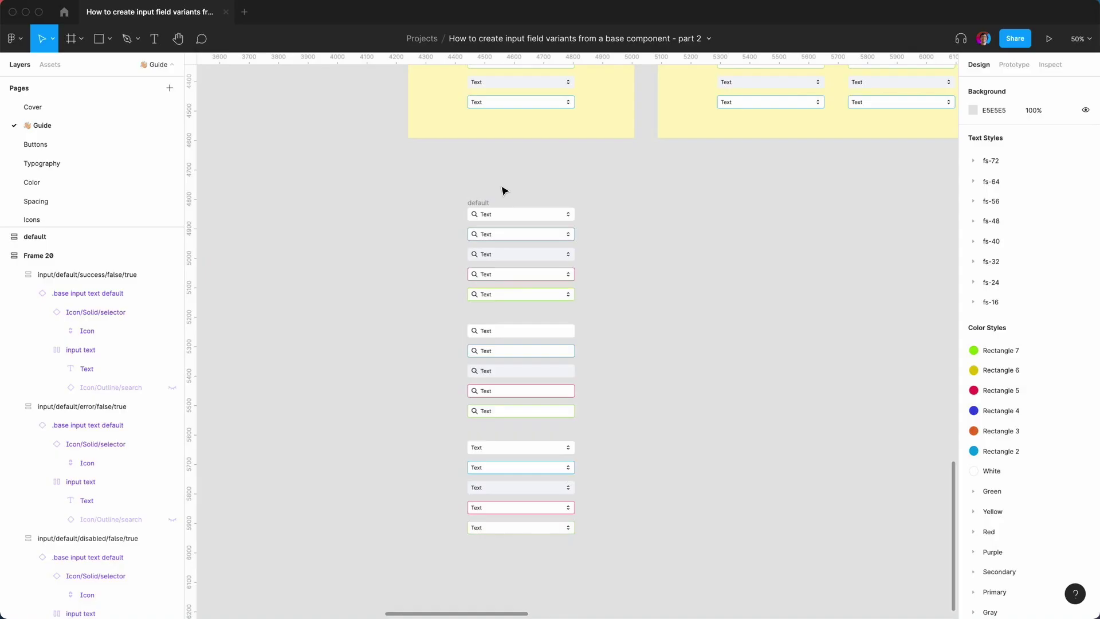
# Duplicate the default frame and place the copy below the 6. Playground frame, level with the original
pyautogui.click(480, 208)
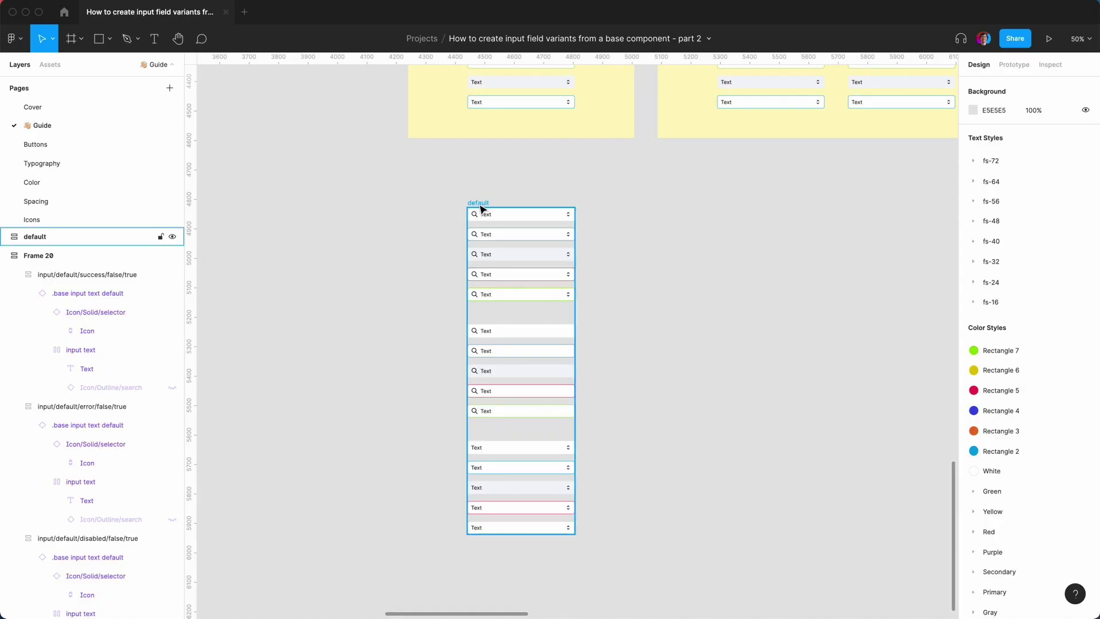
pyautogui.scroll(3, 720, 279)
pyautogui.press('super+d')
pyautogui.scroll(-2, 766, 307)
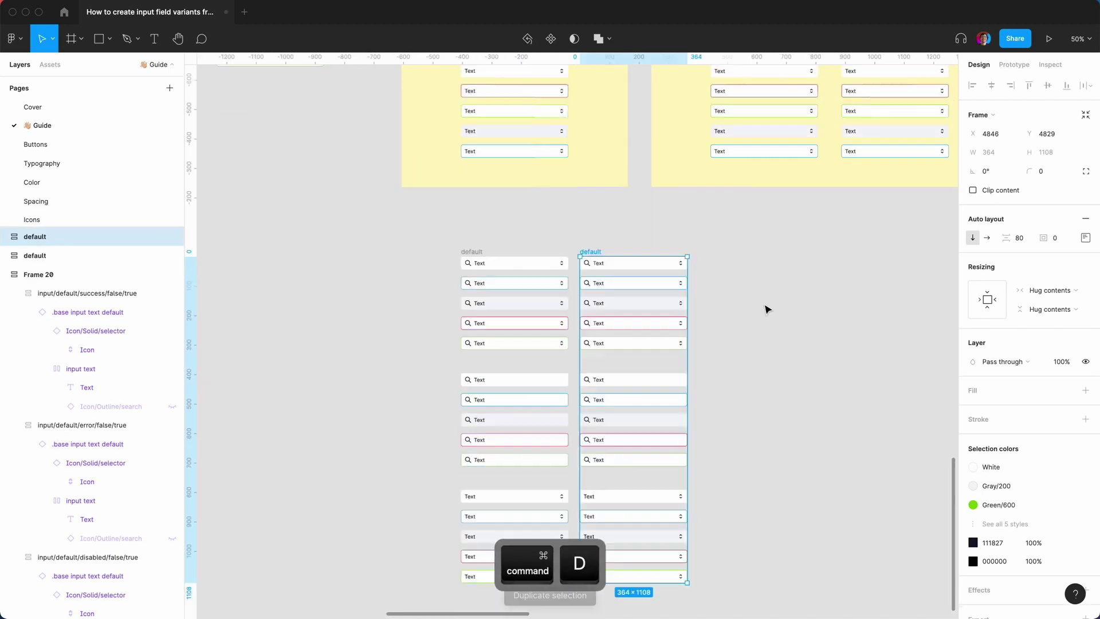
pyautogui.click(593, 231)
pyautogui.moveTo(591, 252); pyautogui.dragTo(725, 259)
pyautogui.click(661, 233)
# Duplicate the default frame below 6. Playground to add a second column beside it
pyautogui.hscroll(5, 656, 233)
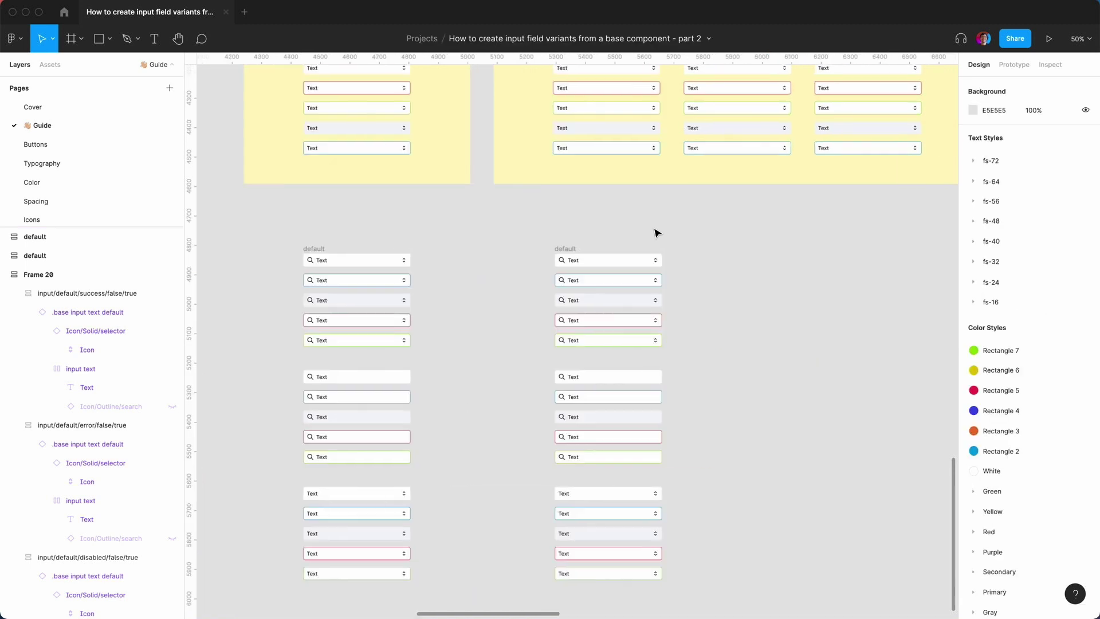
pyautogui.scroll(3, 625, 287)
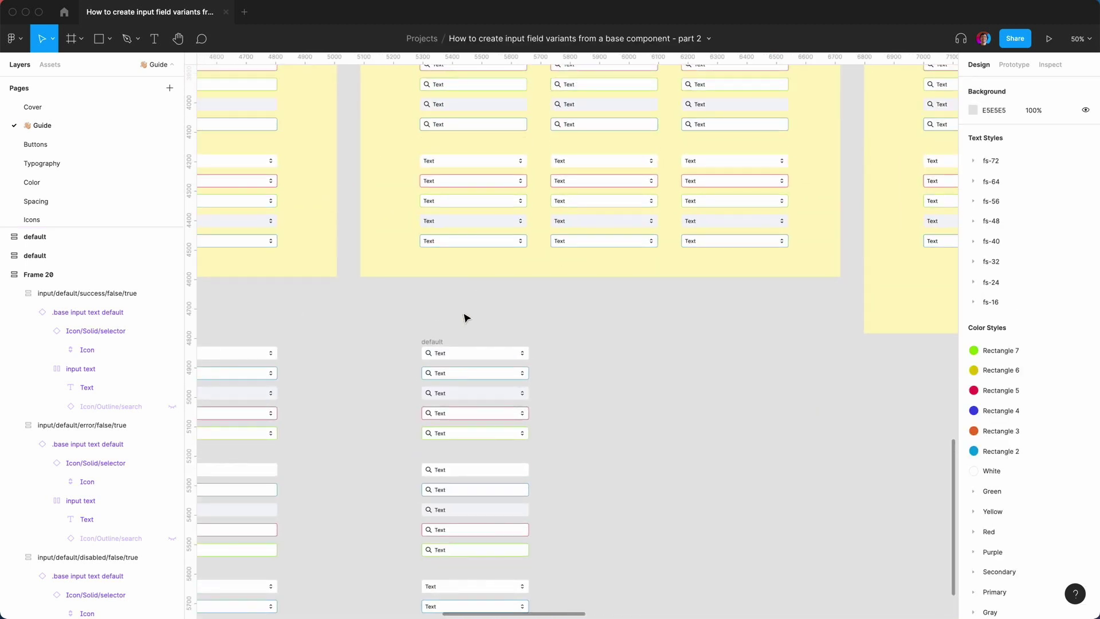
pyautogui.click(431, 345)
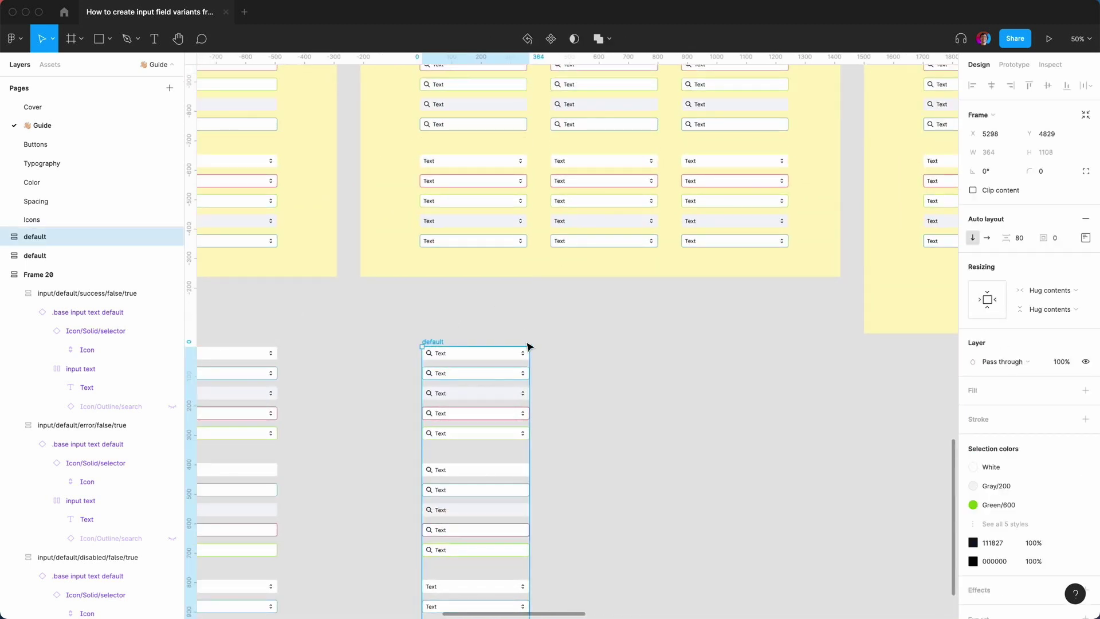
pyautogui.press('super+d')
pyautogui.scroll(-3, 699, 336)
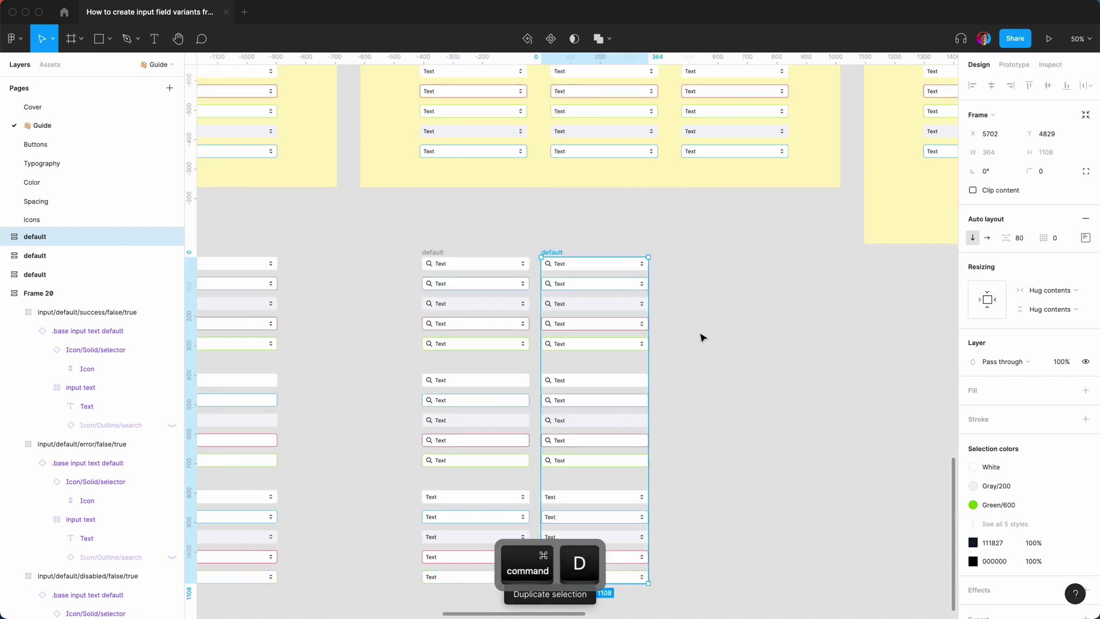
# Duplicate the default frame again as a third column and wrap the three columns in a horizontal auto layout frame
pyautogui.press('super+d')
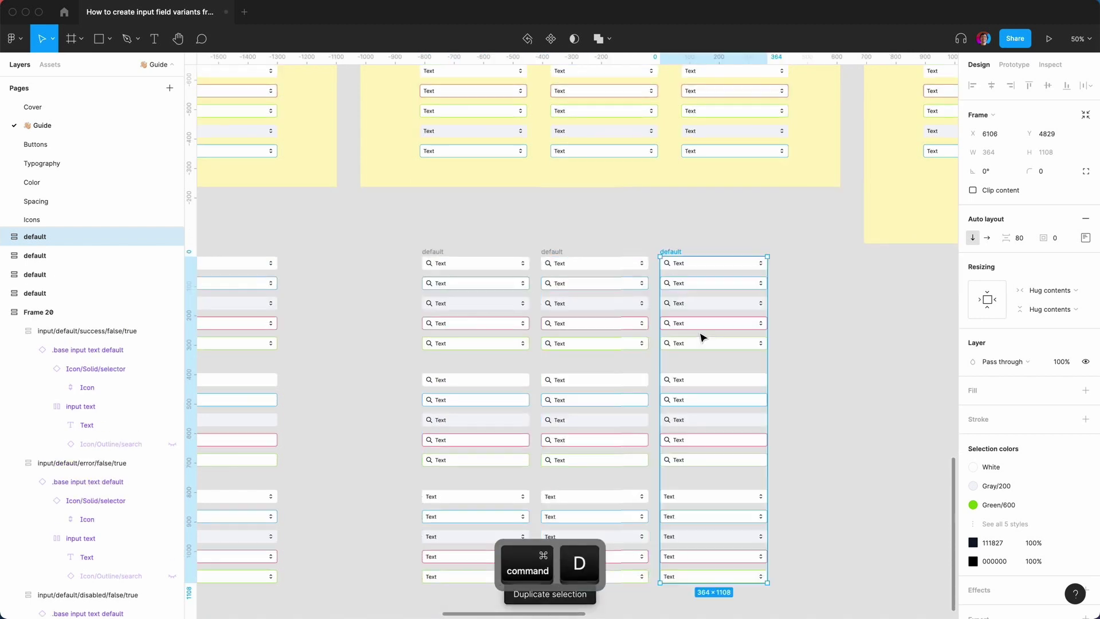
pyautogui.click(36, 276)
pyautogui.click(405, 238)
pyautogui.moveTo(363, 238); pyautogui.dragTo(811, 601)
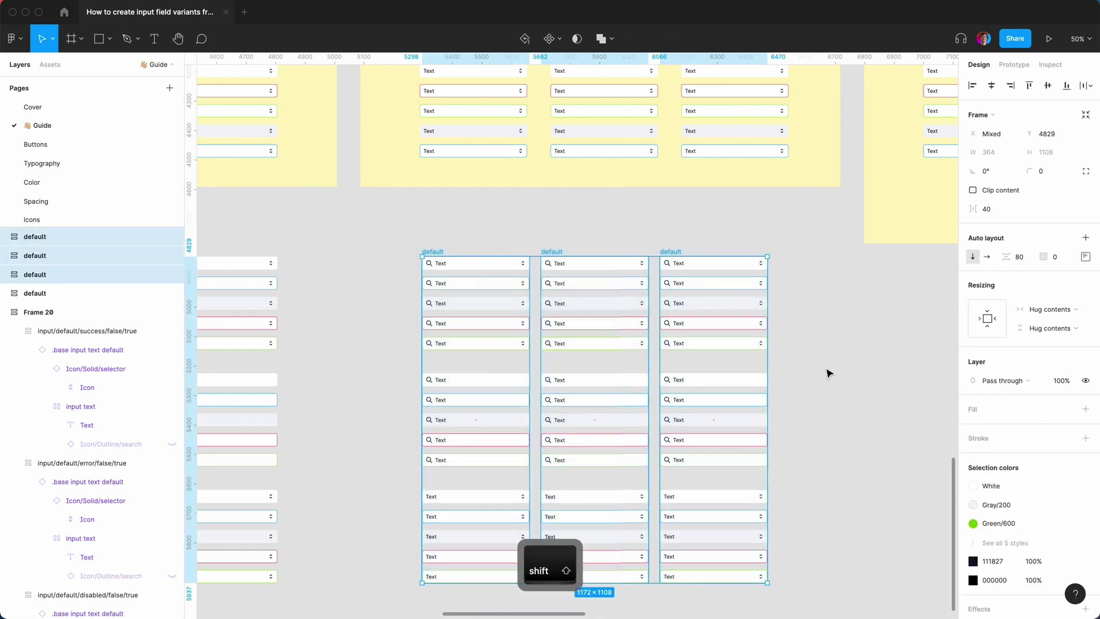
pyautogui.hotkey('shift', 'a')
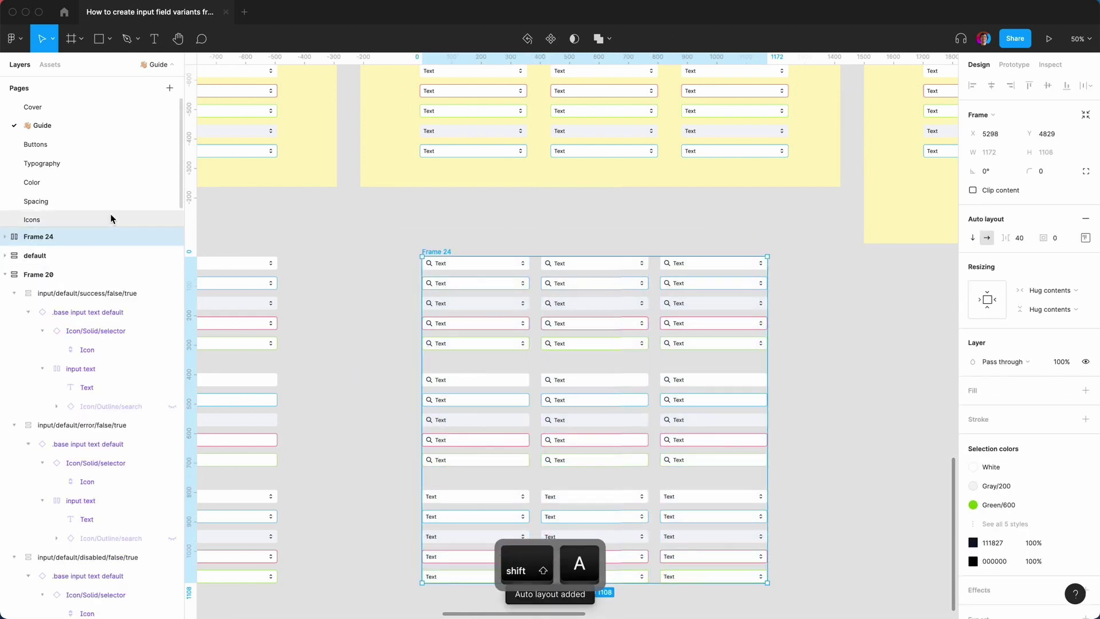
# Rename the middle column of the combined frame as large and the third column as small
pyautogui.press('Return')
pyautogui.click(48, 259)
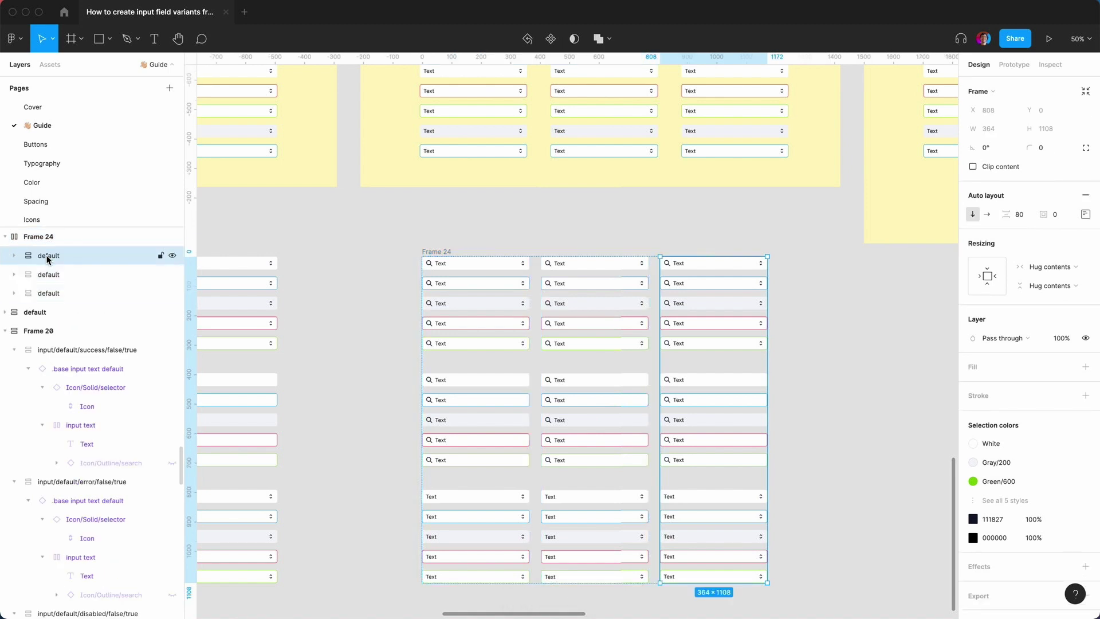
pyautogui.click(47, 276)
pyautogui.click(46, 290)
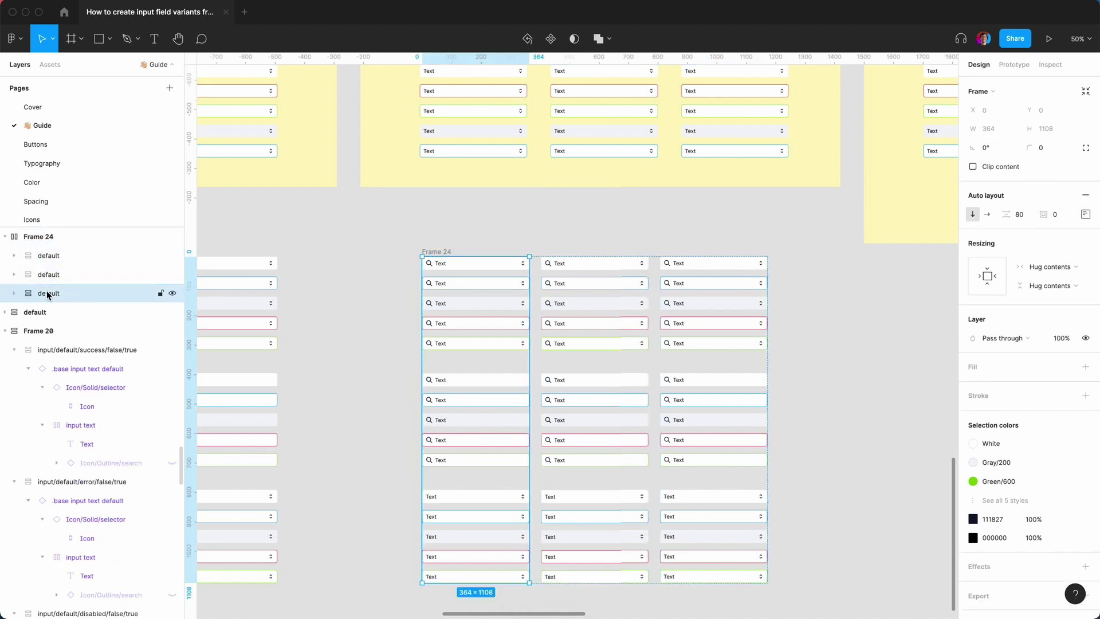
pyautogui.doubleClick(55, 278)
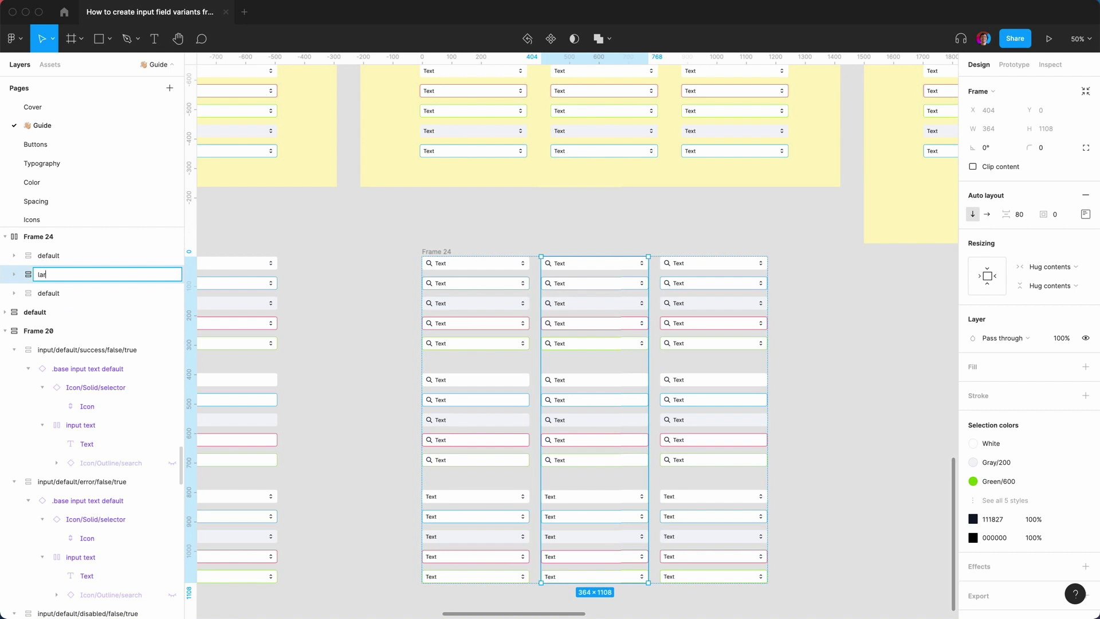
pyautogui.doubleClick(56, 255)
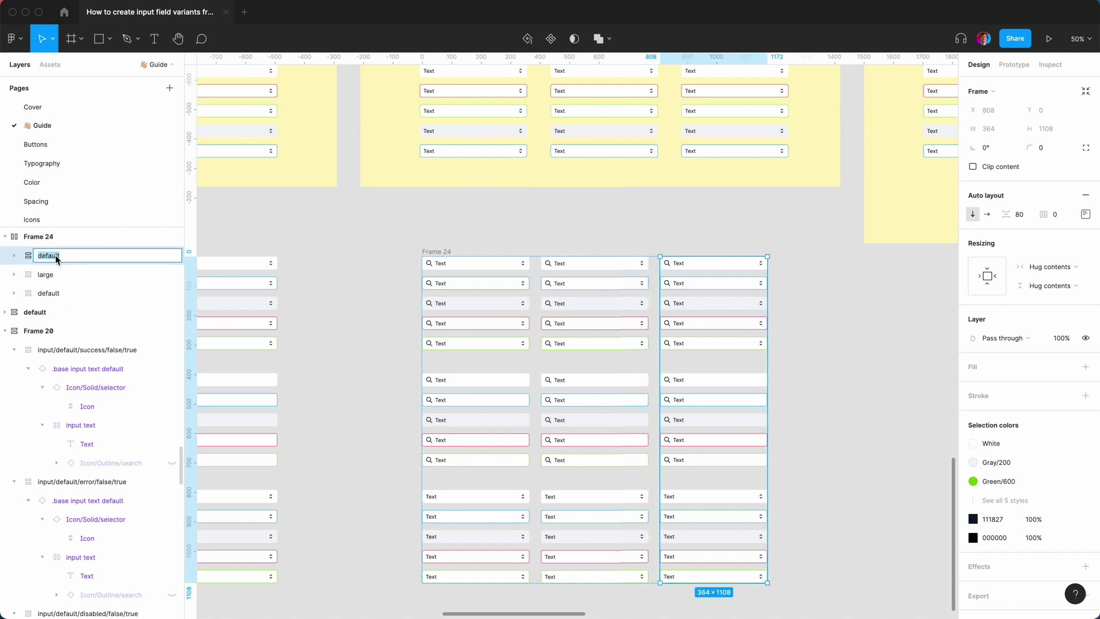
pyautogui.write('small')
pyautogui.press('Return')
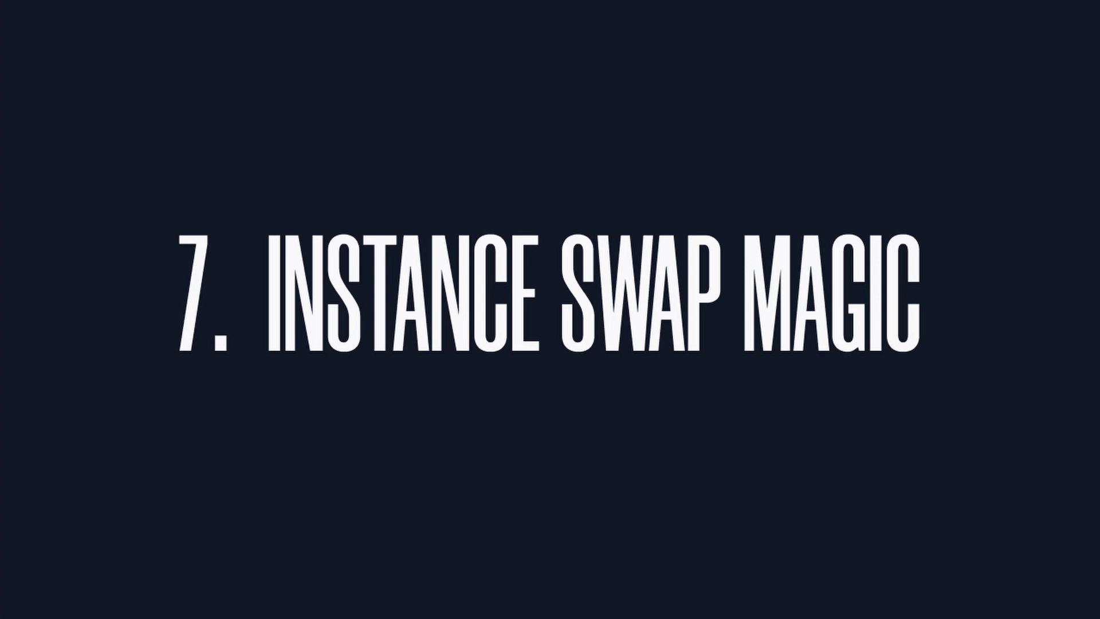
# Duplicate the combined three-column frame and place the copy below the next playground frame, at X 7004 and Y 4953
pyautogui.press('super+d')
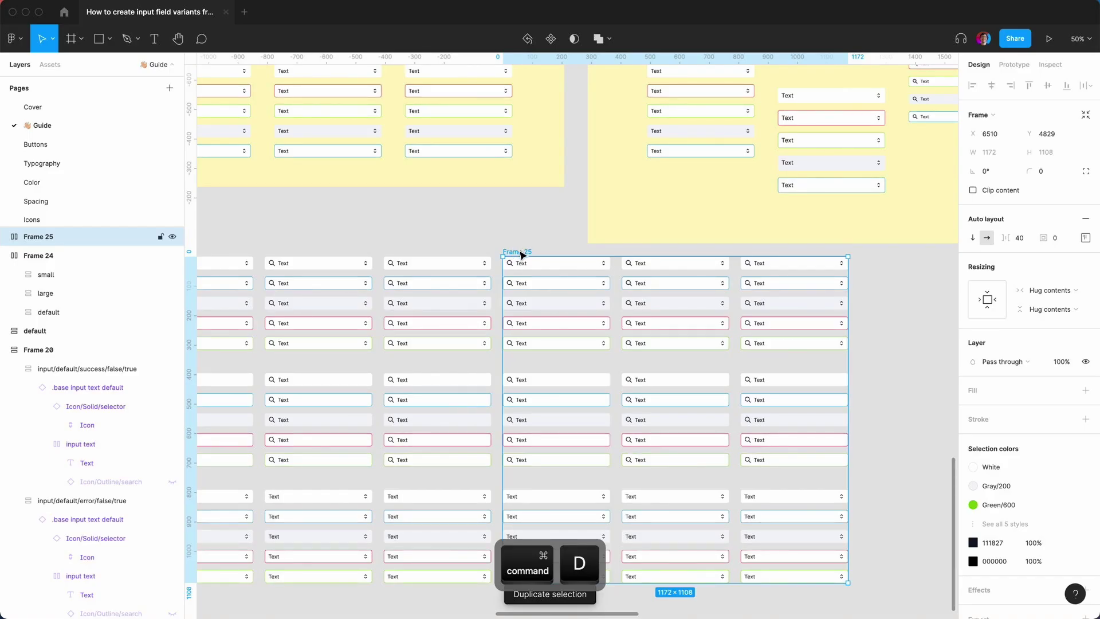
pyautogui.moveTo(521, 255); pyautogui.dragTo(663, 291)
pyautogui.hscroll(5, 560, 340)
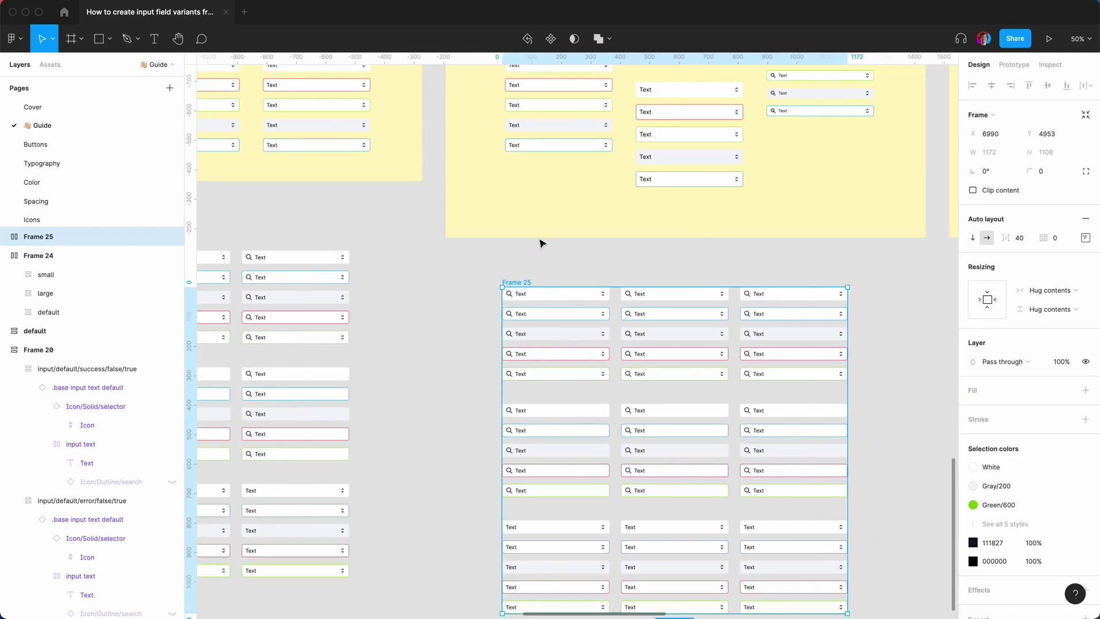
pyautogui.click(535, 263)
pyautogui.click(513, 287)
pyautogui.moveTo(513, 287); pyautogui.dragTo(516, 286)
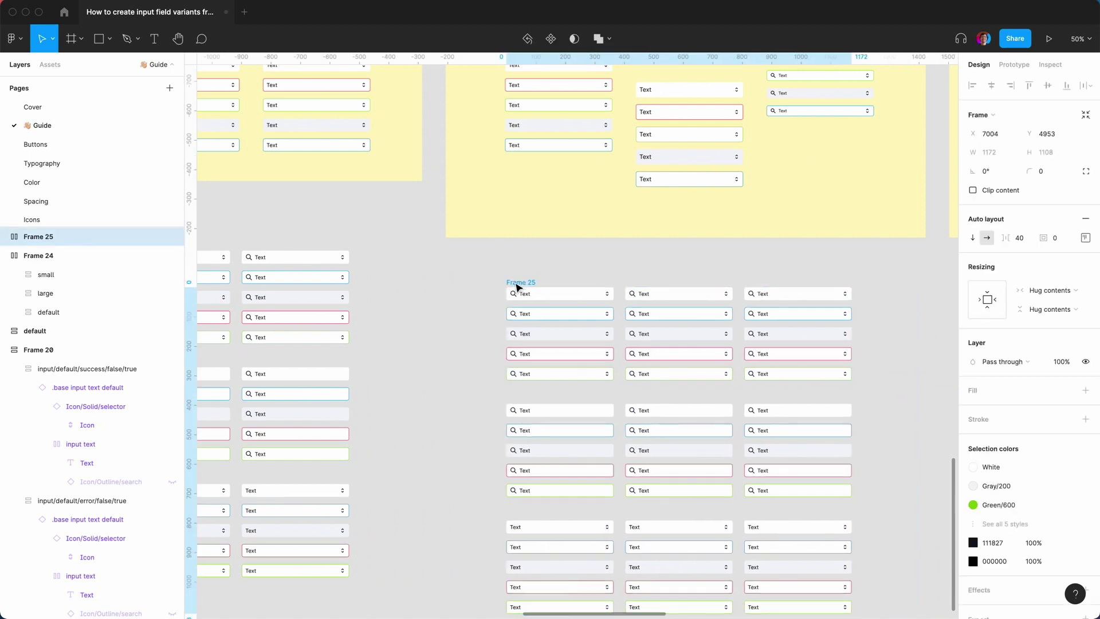
pyautogui.click(447, 319)
# Swap all base instances in the large column of Frame 25 to .base input text large
pyautogui.click(674, 352)
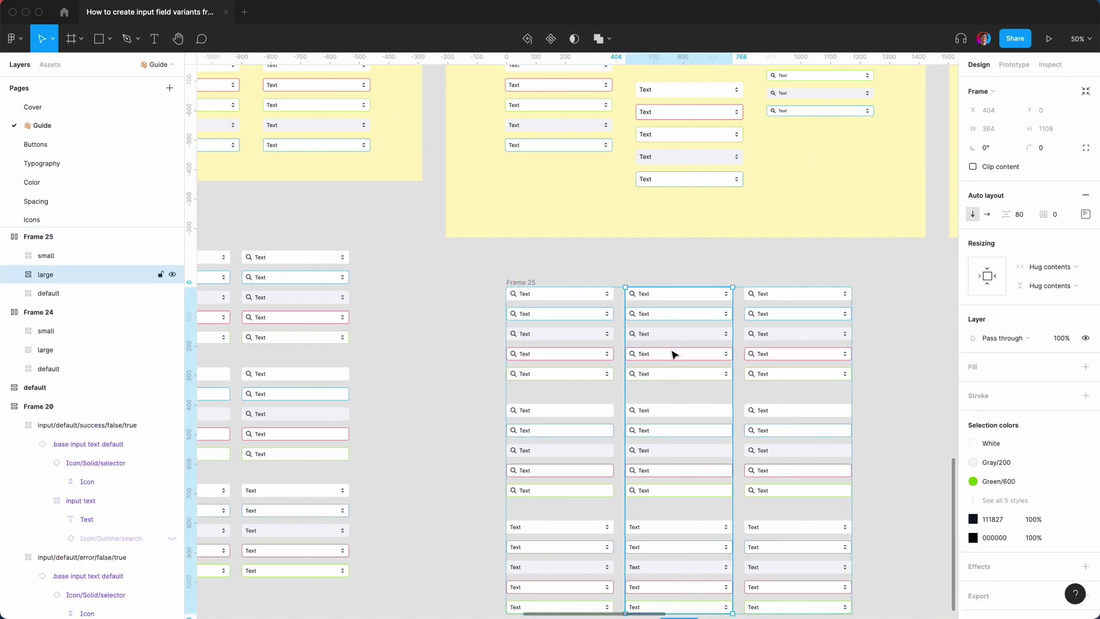
pyautogui.press('Return')
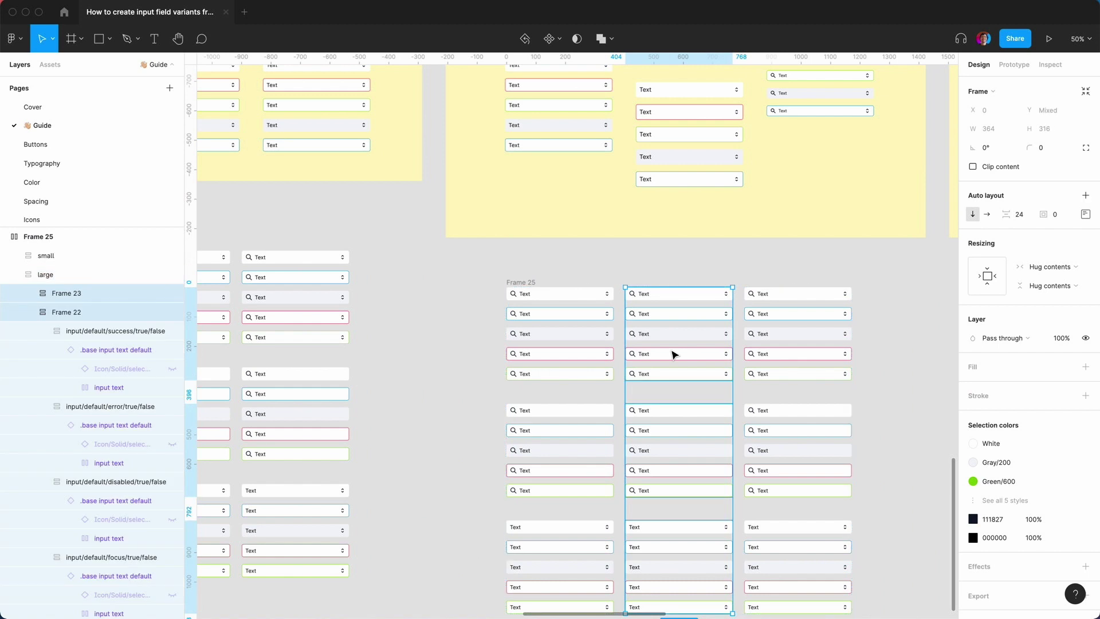
pyautogui.press('Return')
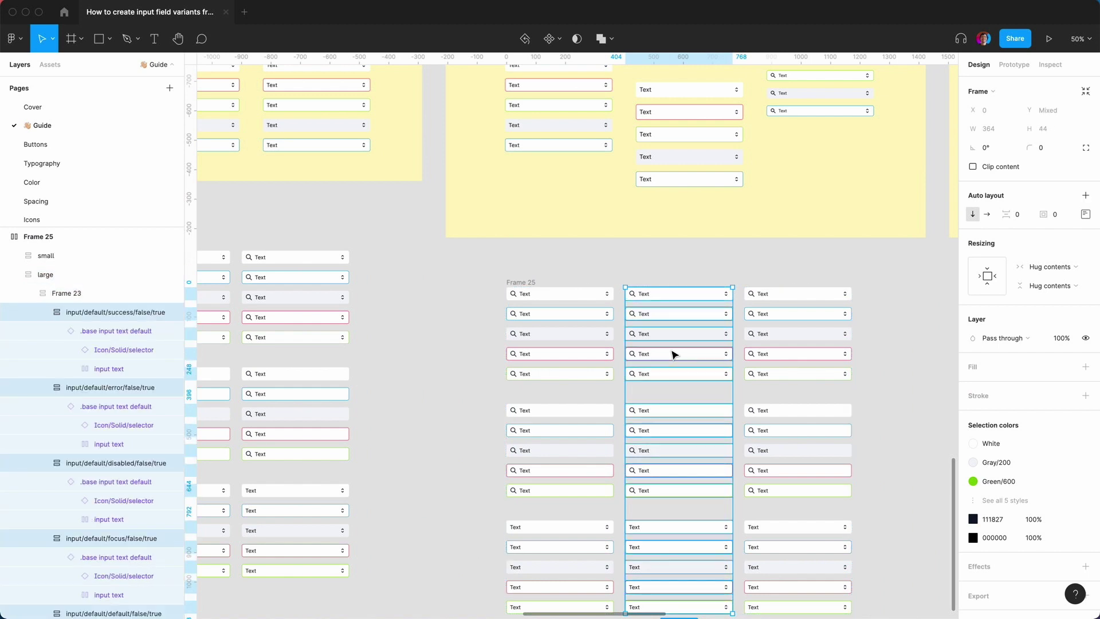
pyautogui.press('Return')
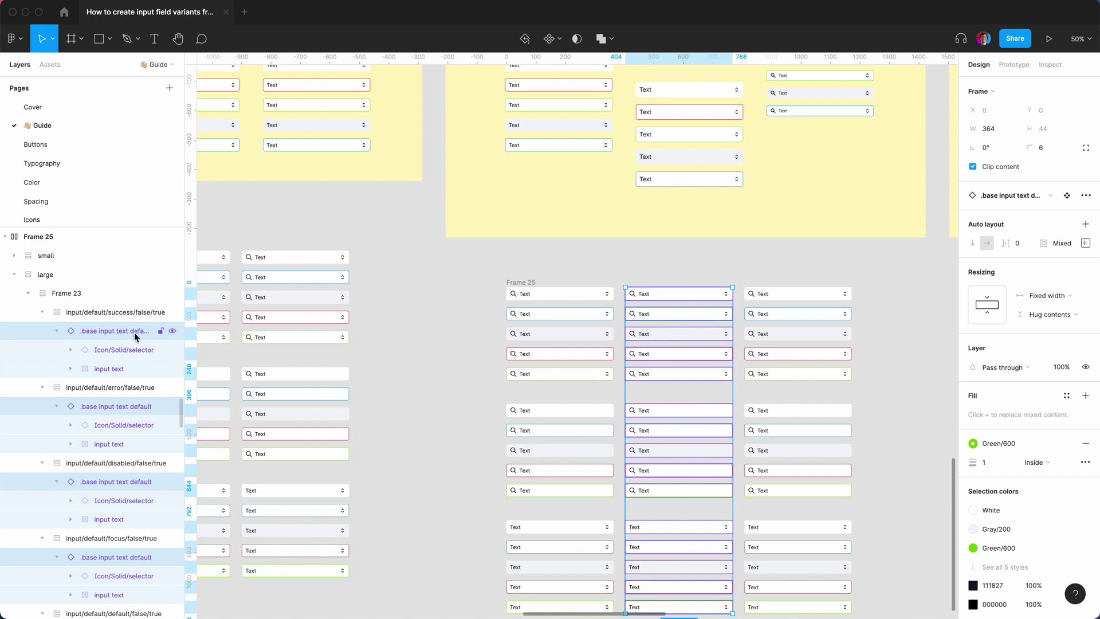
pyautogui.click(1011, 197)
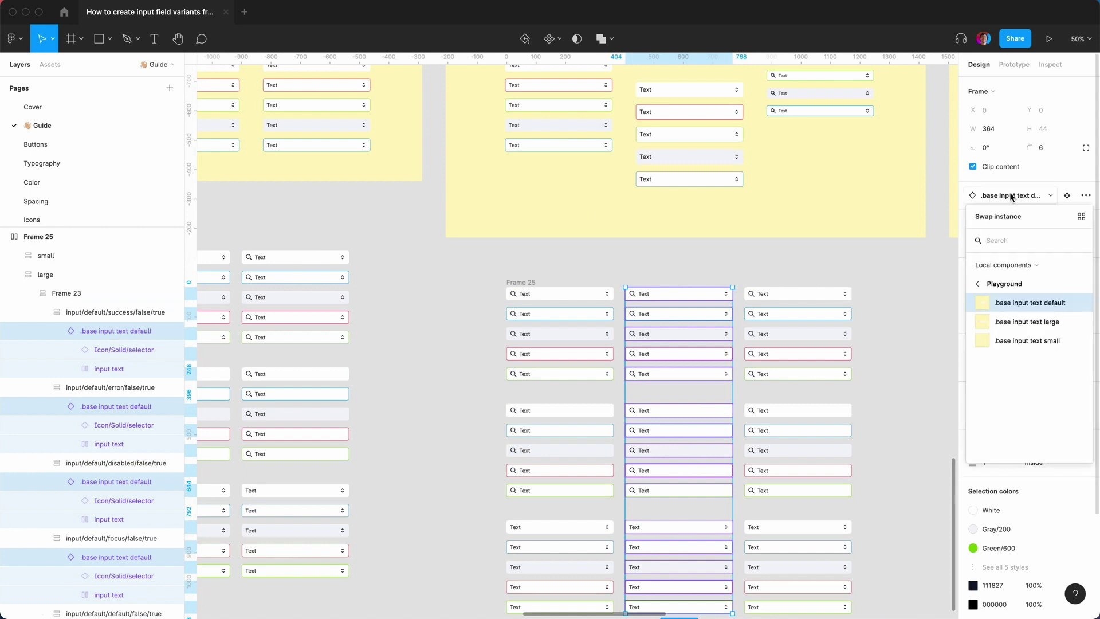
pyautogui.click(1011, 323)
pyautogui.scroll(-3, 765, 426)
pyautogui.hscroll(2, 765, 427)
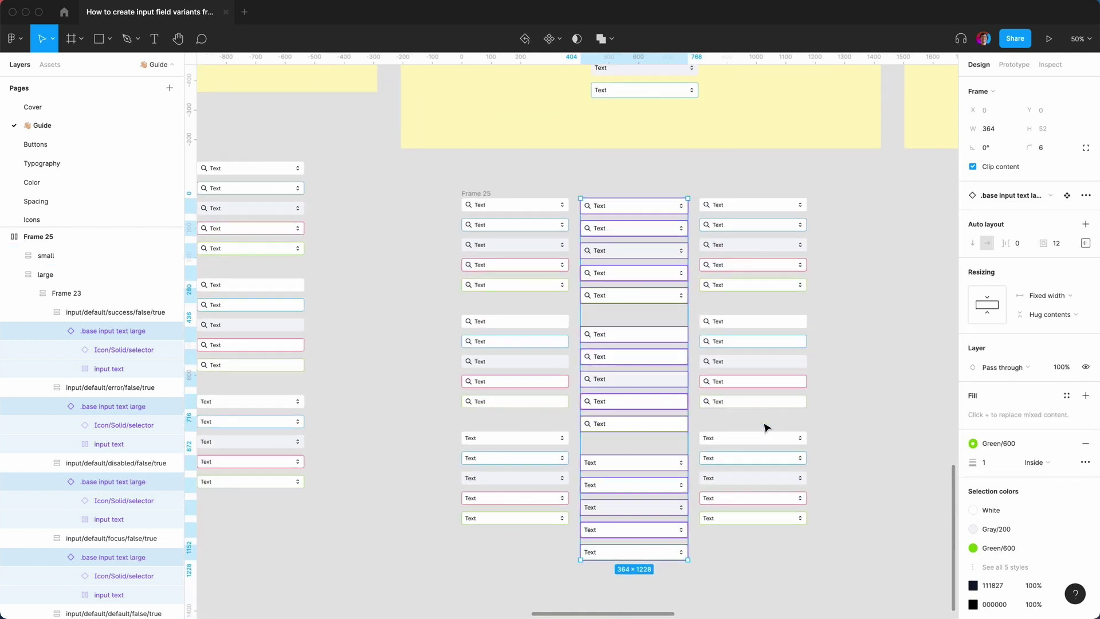
pyautogui.scroll(-1, 764, 427)
# Swap all base instances in the small column of Frame 25 to .base input text small
pyautogui.click(743, 294)
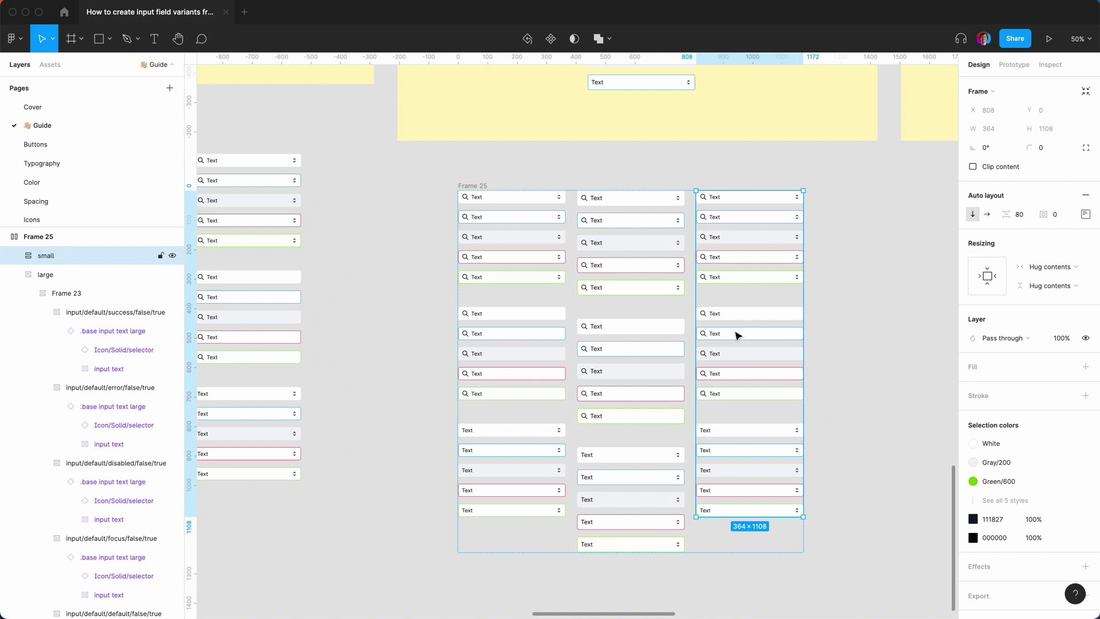
pyautogui.press('Return')
pyautogui.press('Return')
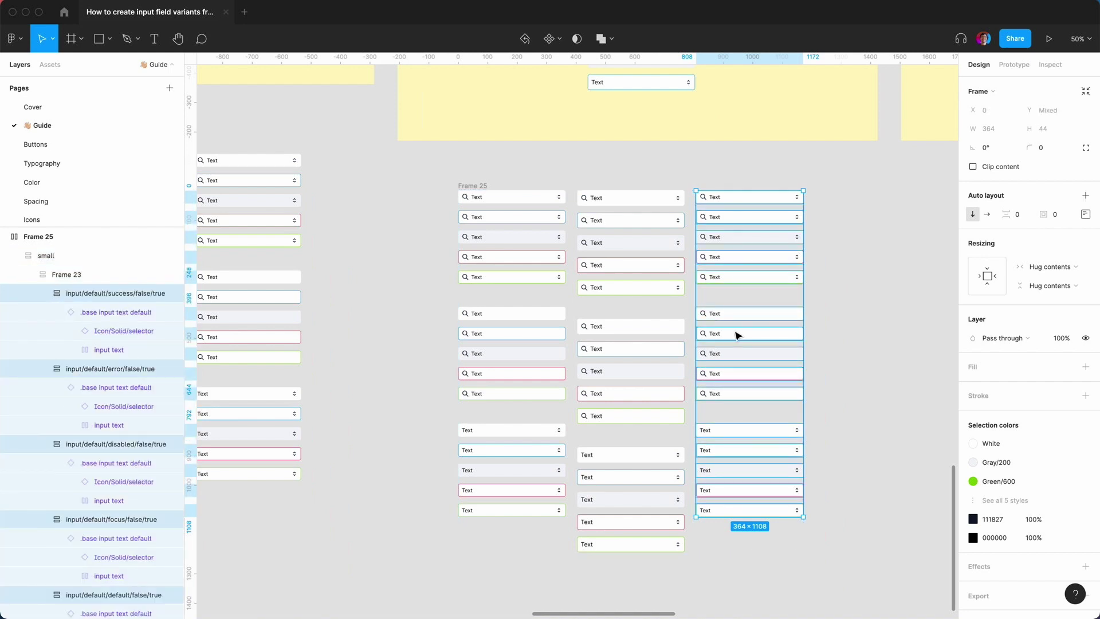
pyautogui.press('Return')
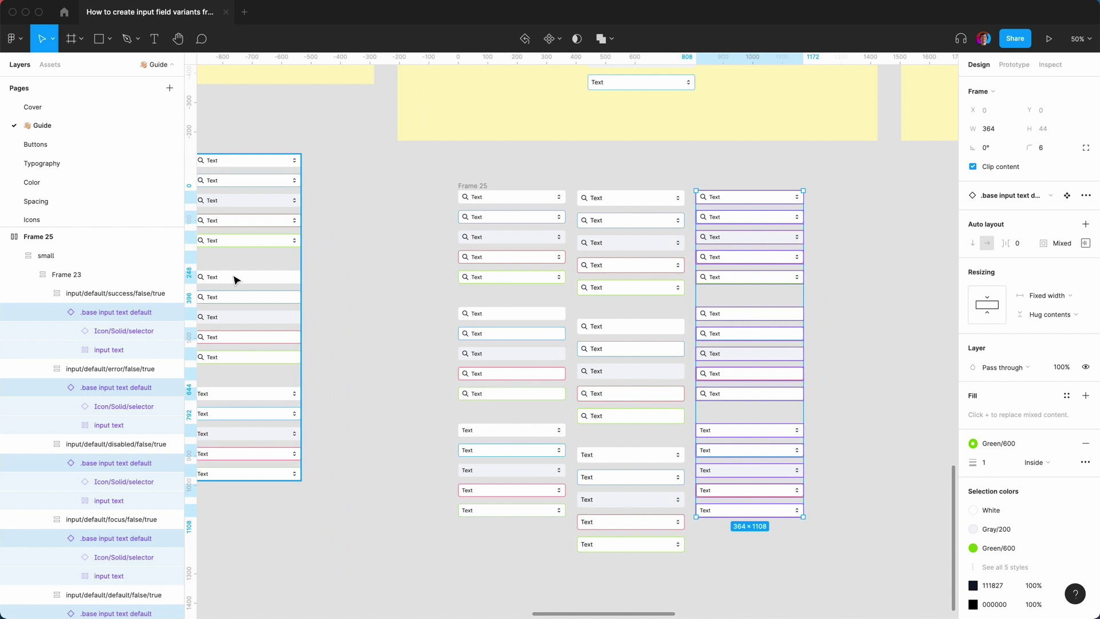
pyautogui.click(1012, 196)
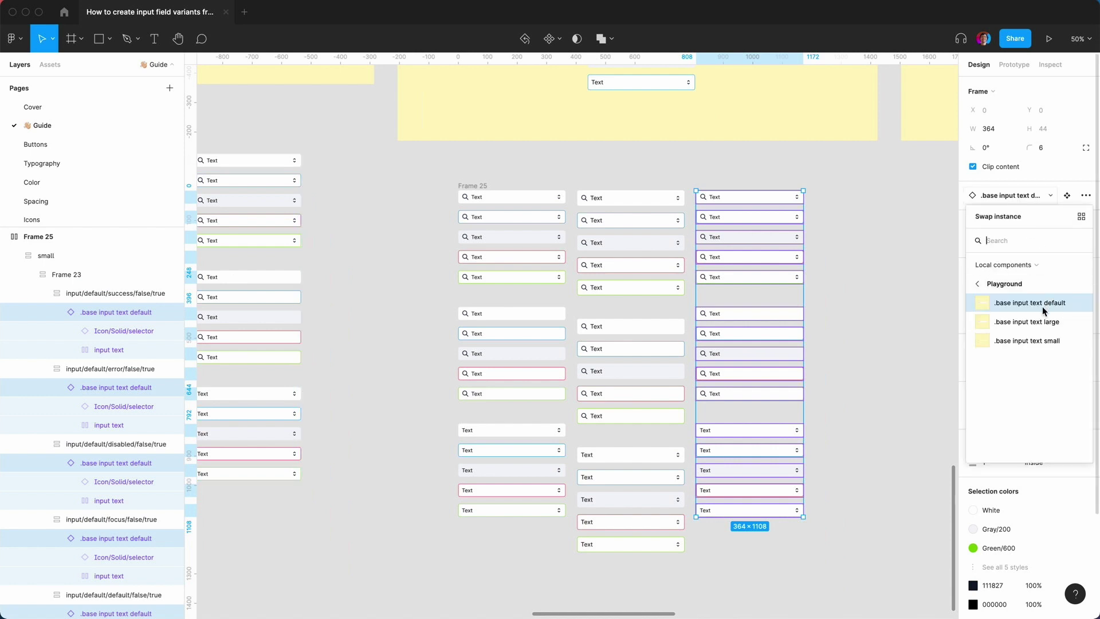
pyautogui.click(1035, 341)
pyautogui.click(849, 523)
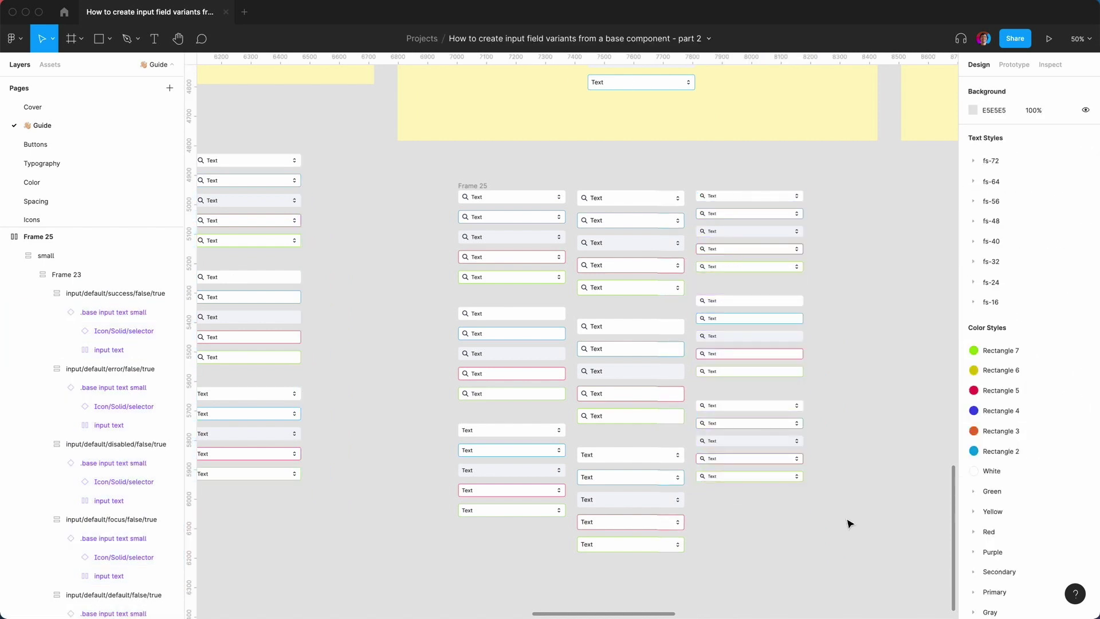
# Duplicate Frame 25 and place the copy below the next playground frame, level with the original
pyautogui.scroll(-5, 850, 523)
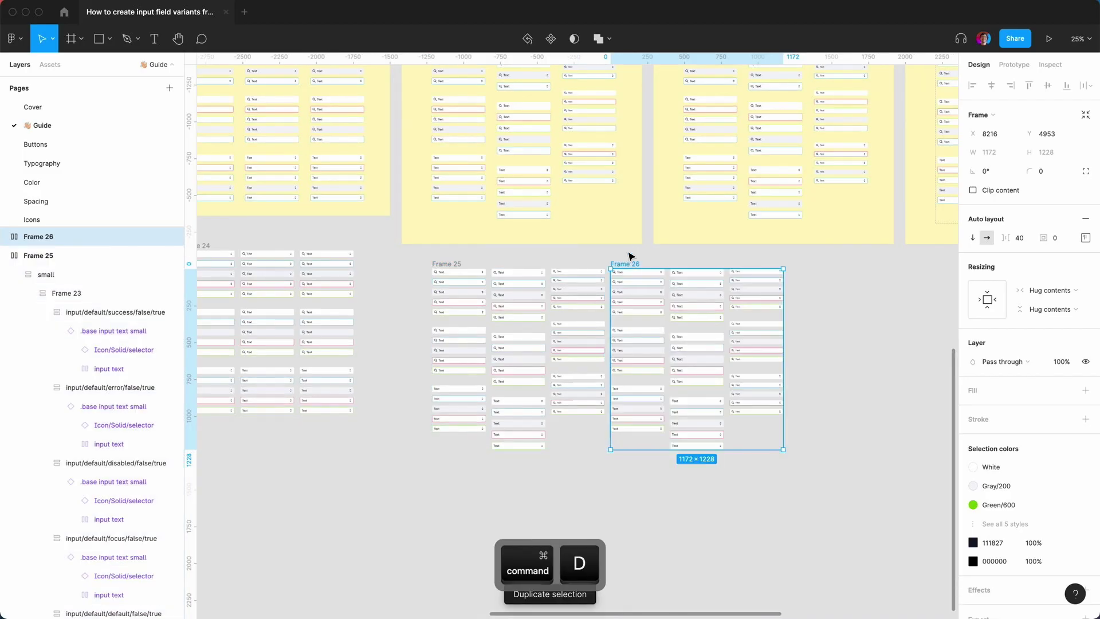
pyautogui.click(628, 255)
pyautogui.click(678, 265)
pyautogui.moveTo(677, 265); pyautogui.dragTo(696, 265)
pyautogui.click(631, 342)
# Batch rename all input frames in the large column of Frame 26, replacing input/default with input/large
pyautogui.hscroll(4, 630, 342)
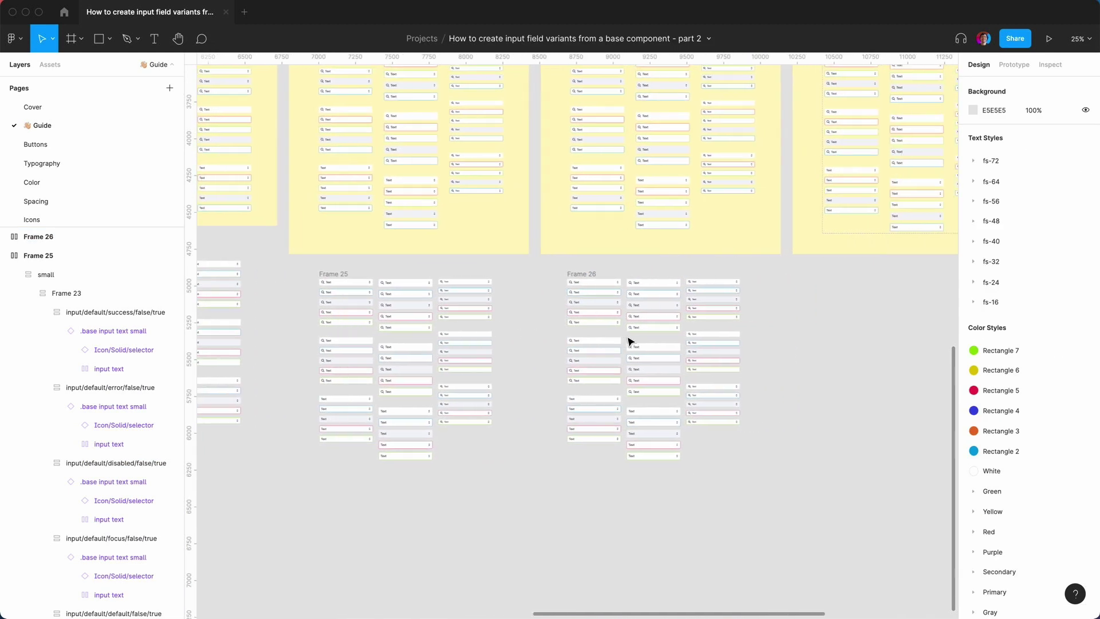
pyautogui.scroll(5, 630, 342)
pyautogui.hscroll(2, 630, 342)
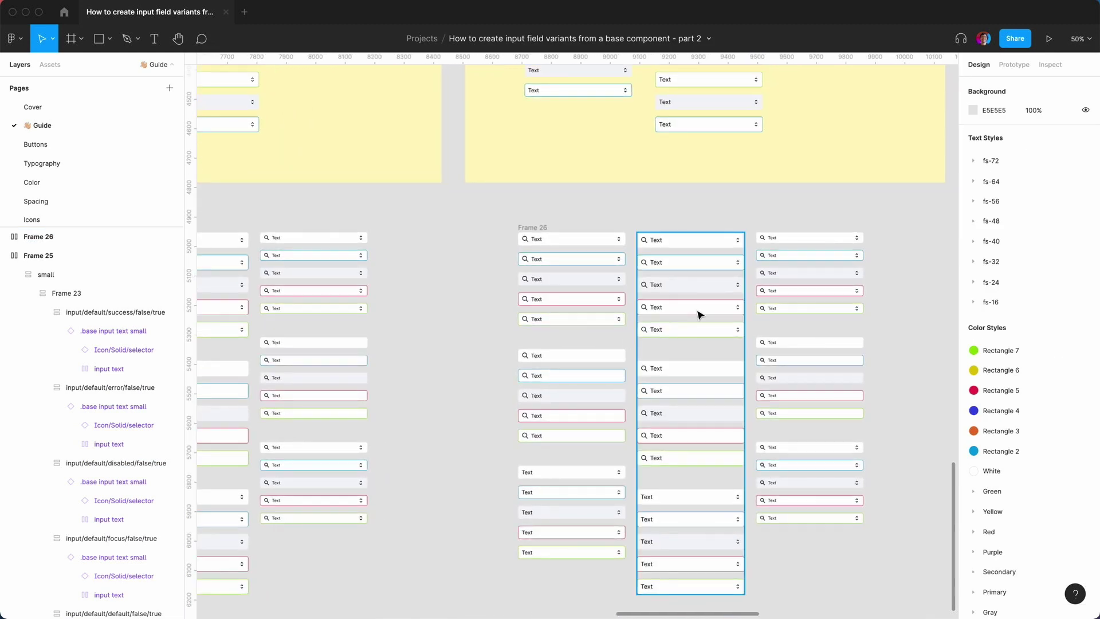
pyautogui.click(698, 314)
pyautogui.press('Return')
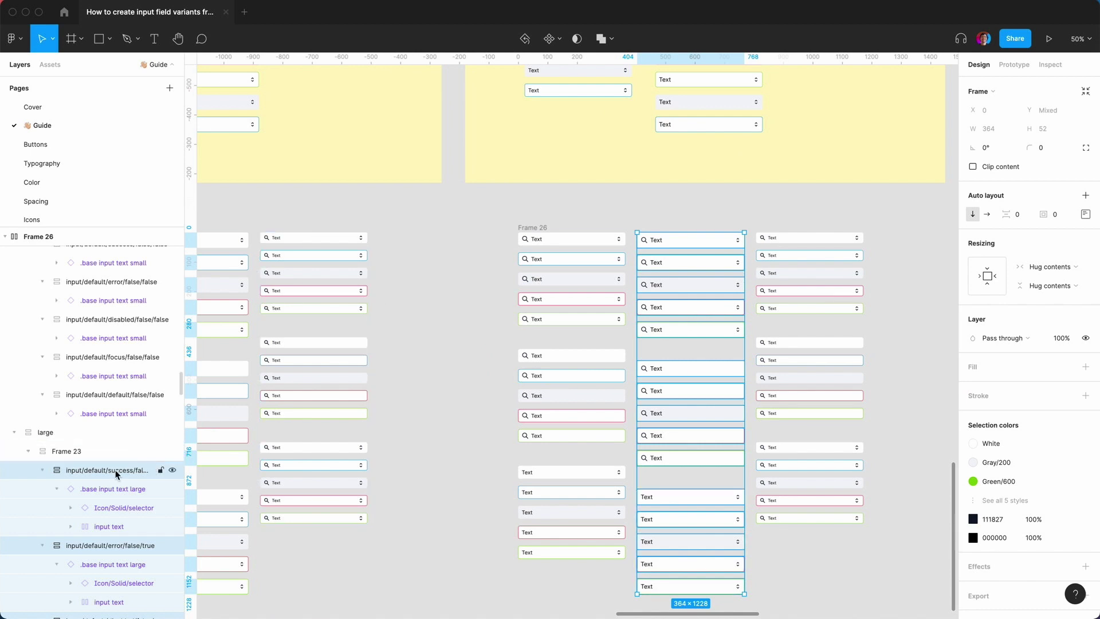
pyautogui.press('super+r')
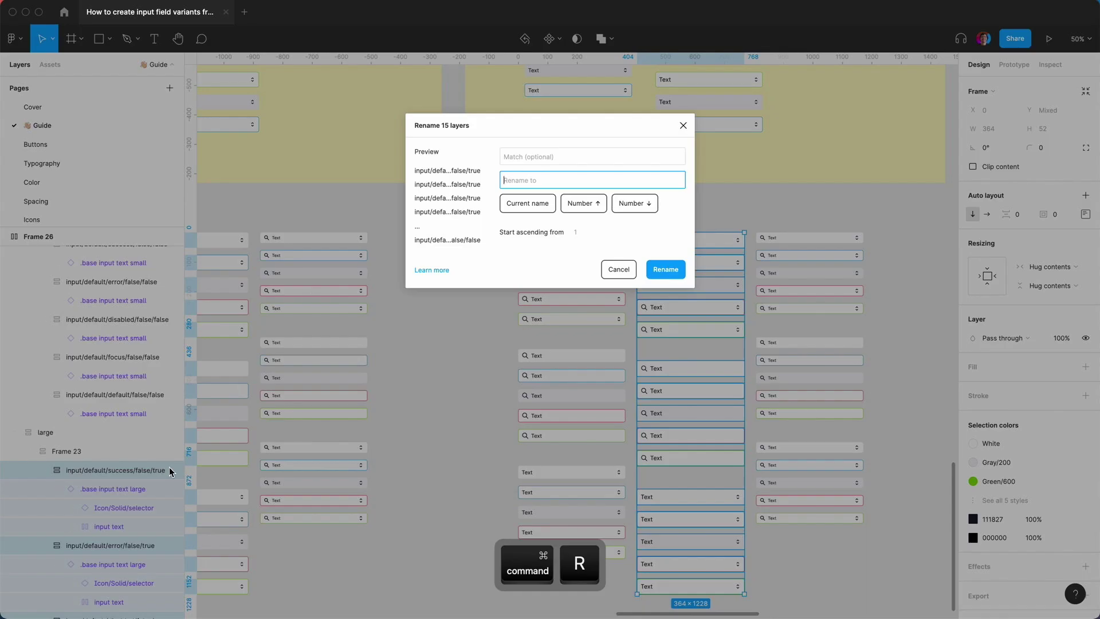
pyautogui.click(539, 157)
pyautogui.write('i')
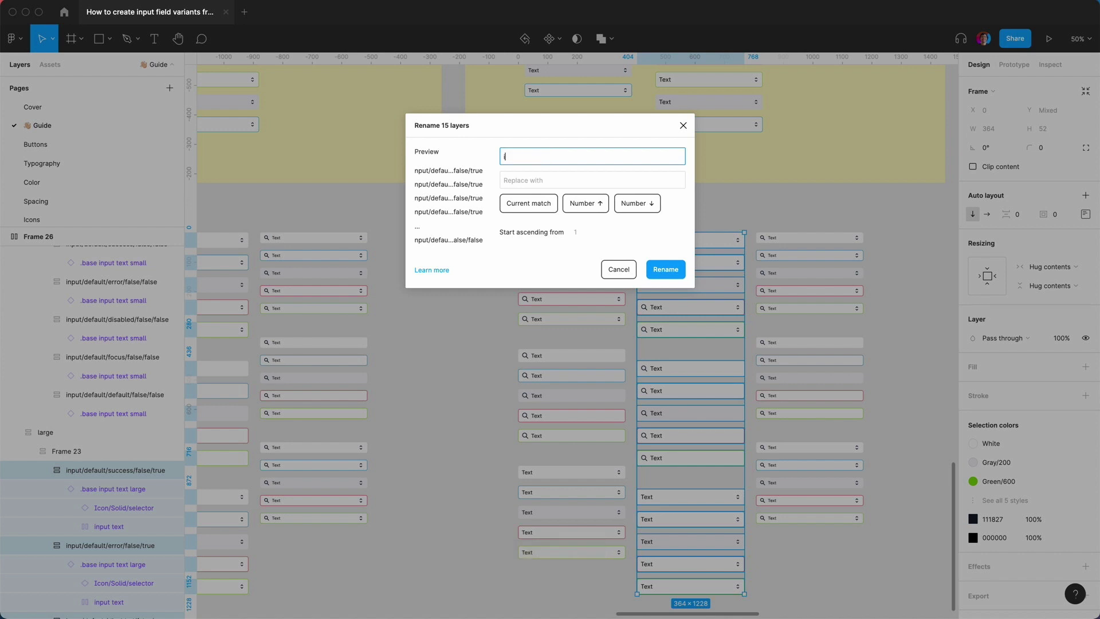
pyautogui.write('np')
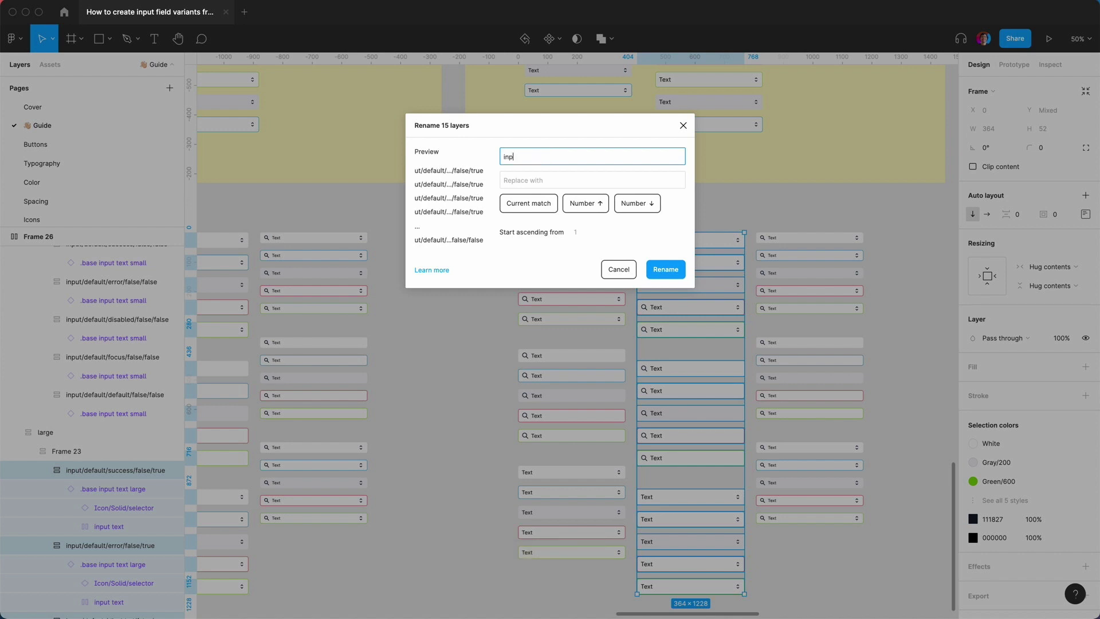
pyautogui.write('ut/default')
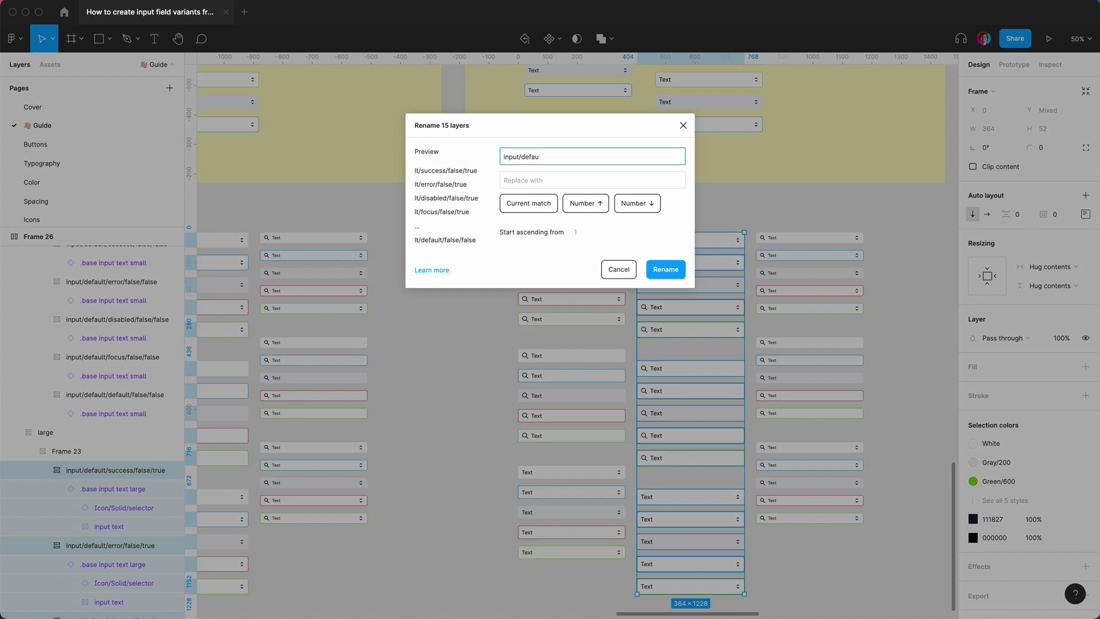
pyautogui.press('Tab')
pyautogui.write('input.')
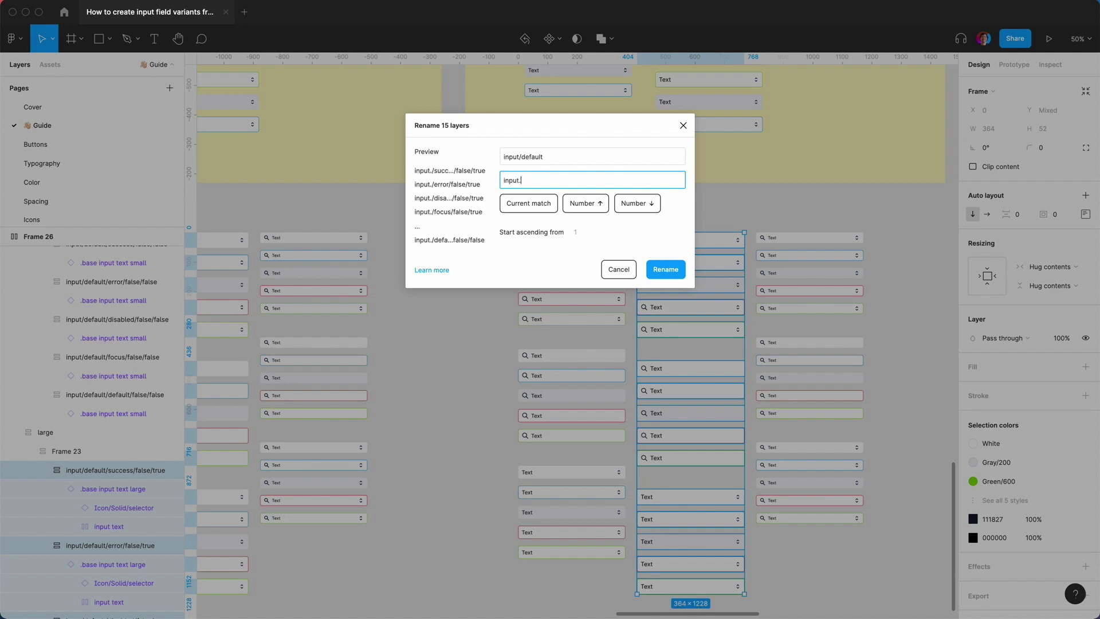
pyautogui.press('BackSpace')
pyautogui.write('/large')
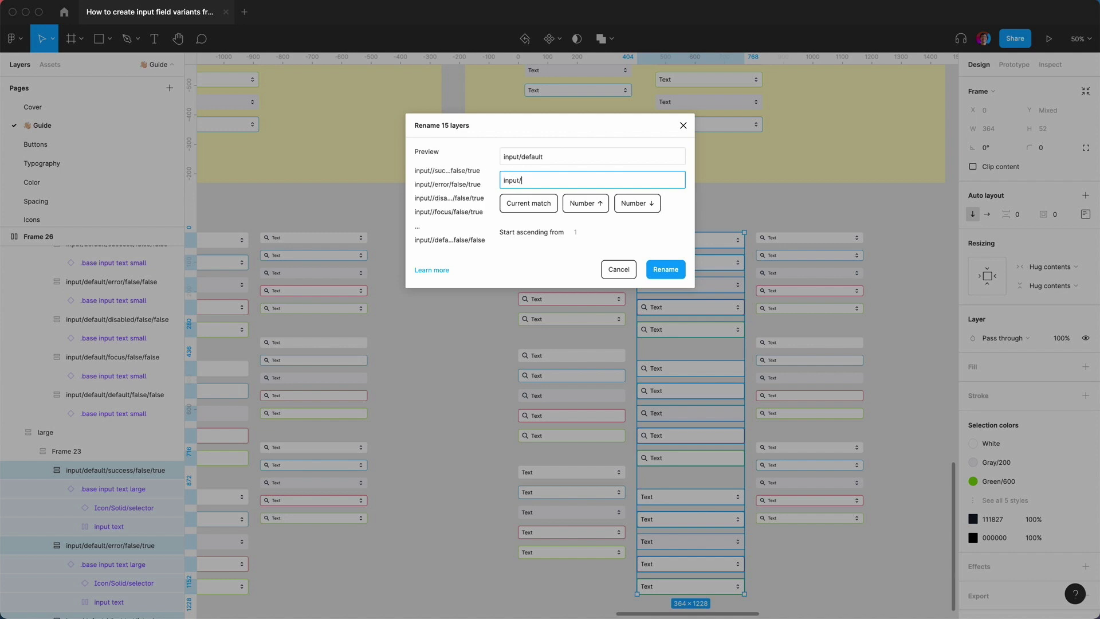
pyautogui.click(666, 269)
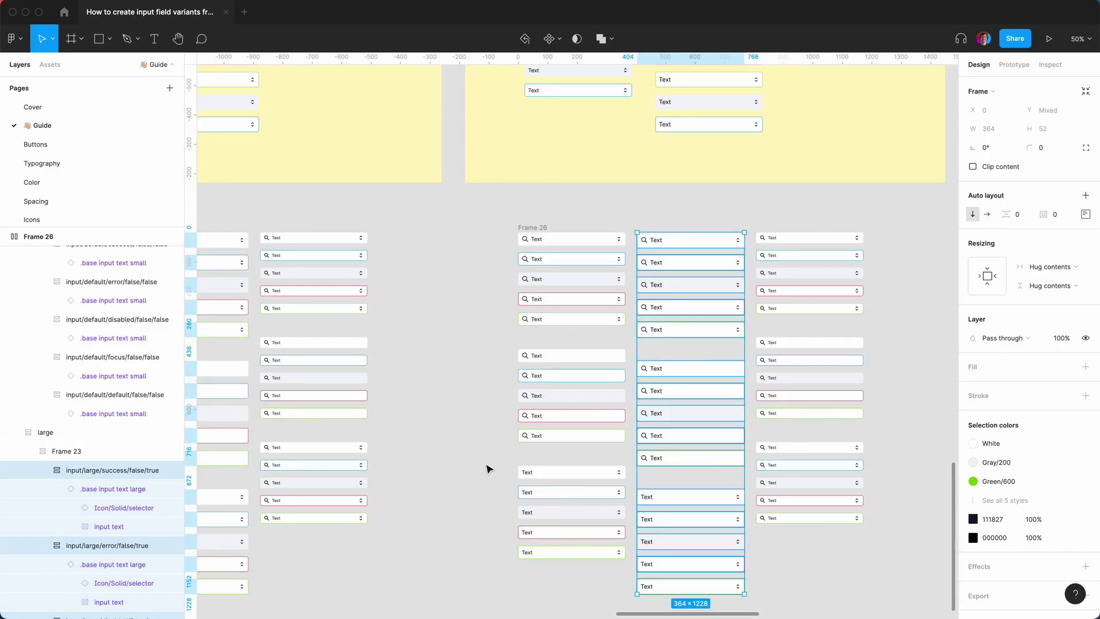
# Batch rename all input frames in the small column of Frame 26, replacing input/default with input/small
pyautogui.hscroll(4, 486, 469)
pyautogui.click(710, 349)
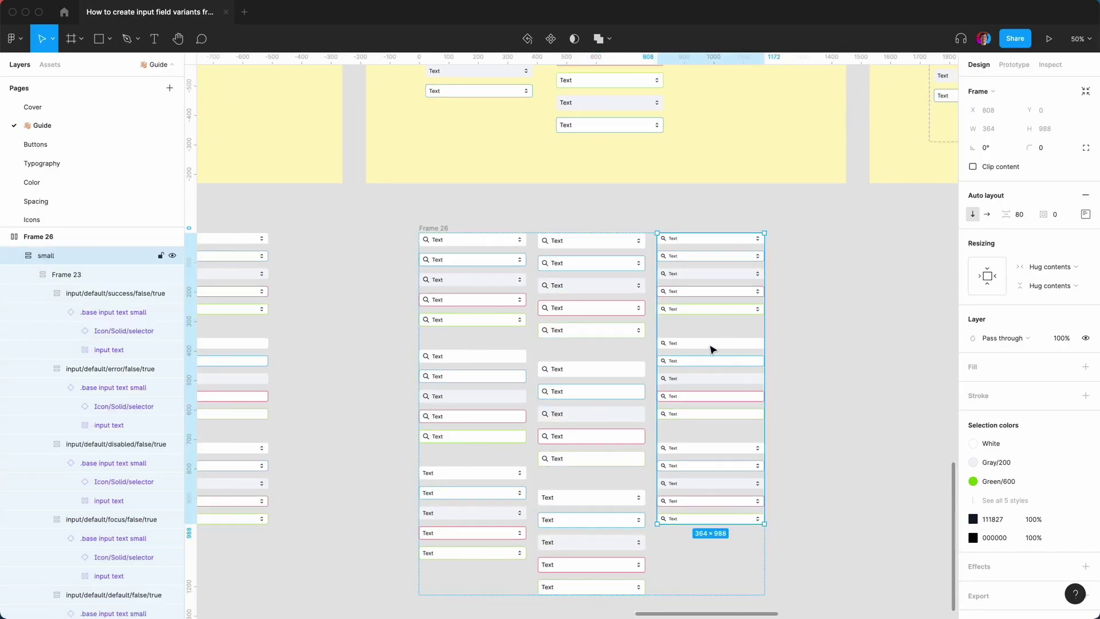
pyautogui.press('Return')
pyautogui.press('super+r')
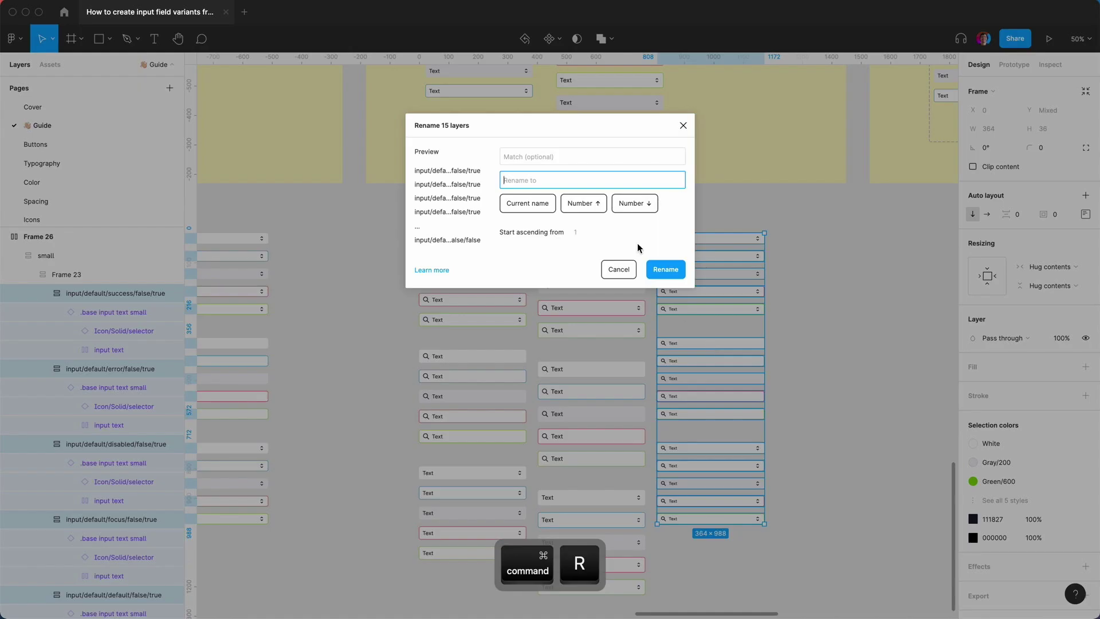
pyautogui.click(532, 157)
pyautogui.write('in')
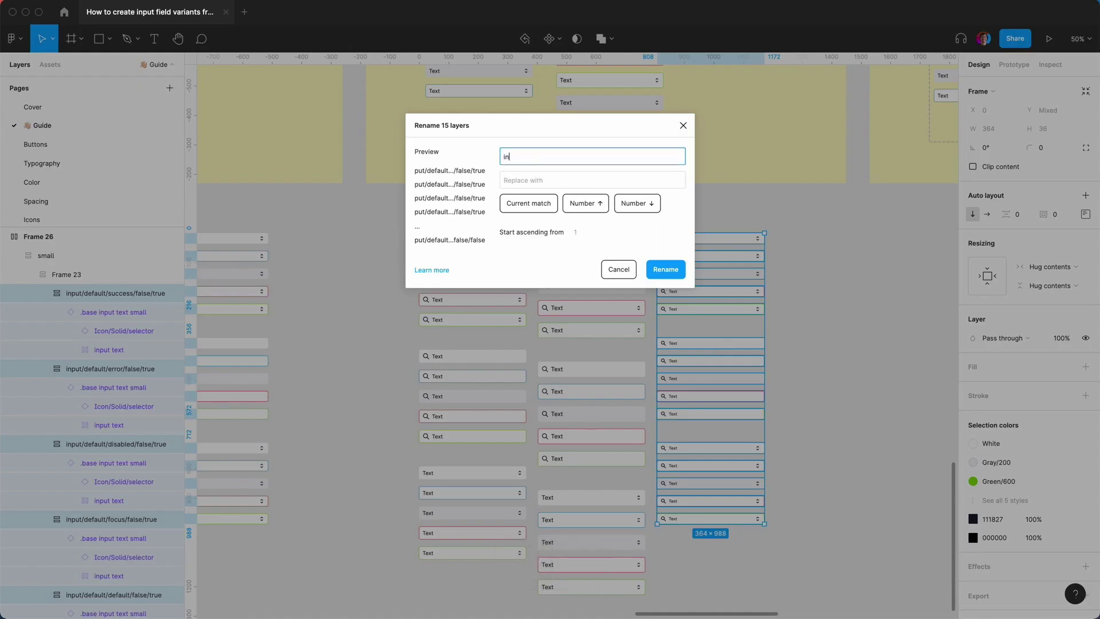
pyautogui.write('put/default')
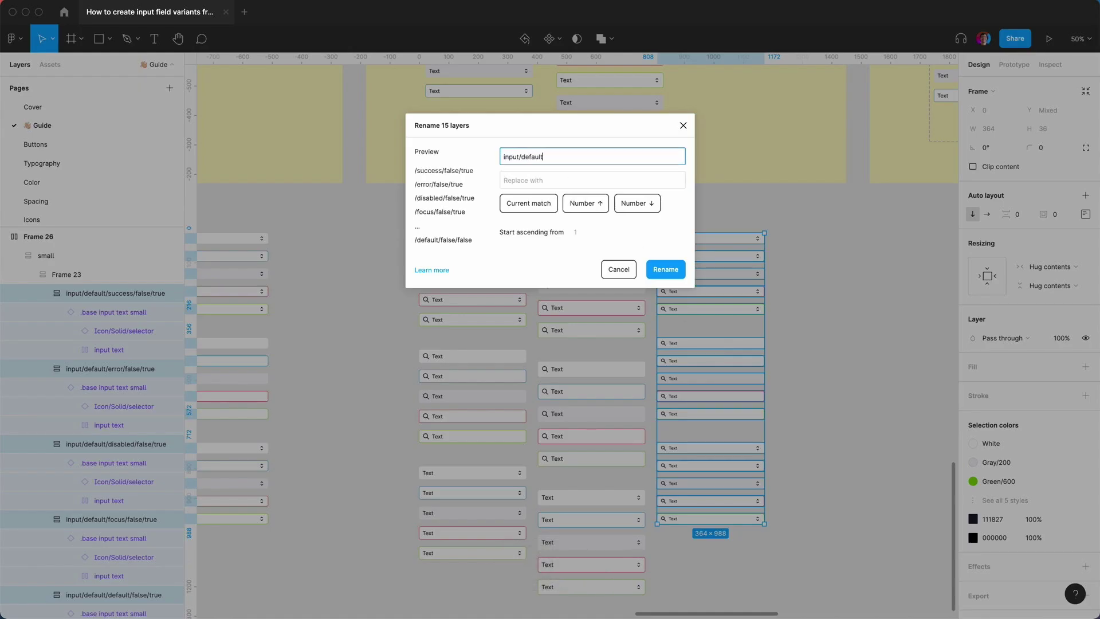
pyautogui.press('Tab')
pyautogui.write('input')
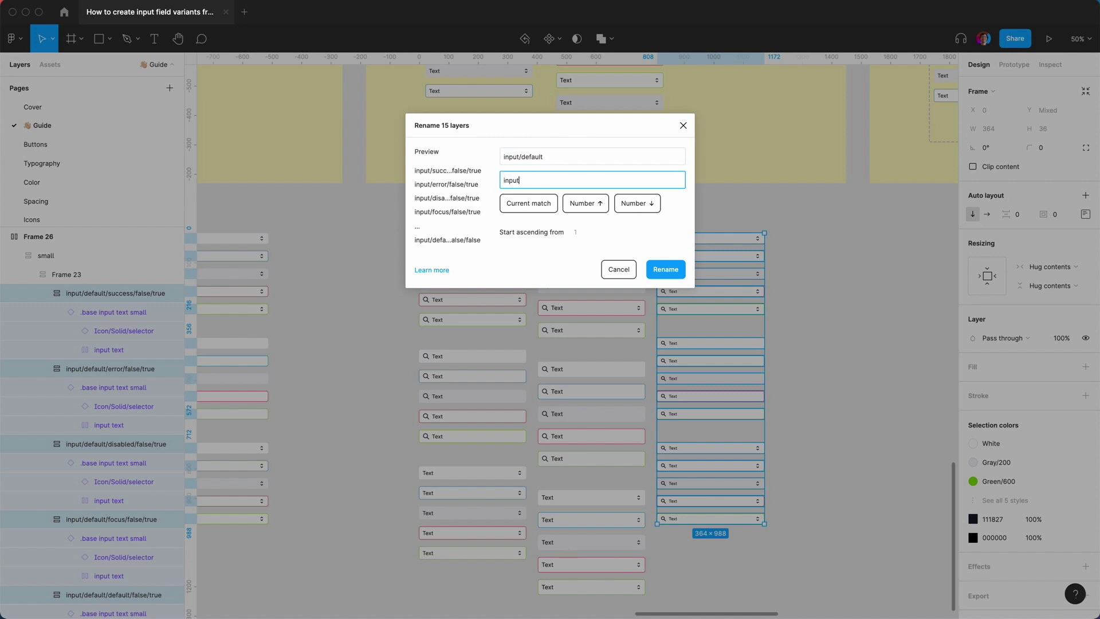
pyautogui.write('/small')
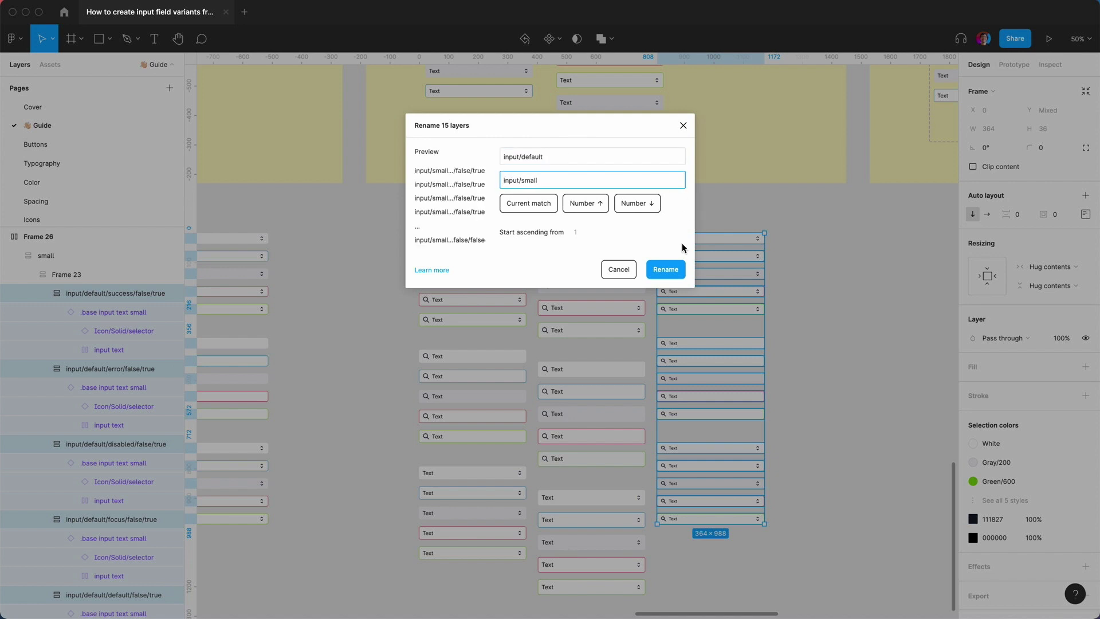
pyautogui.click(665, 269)
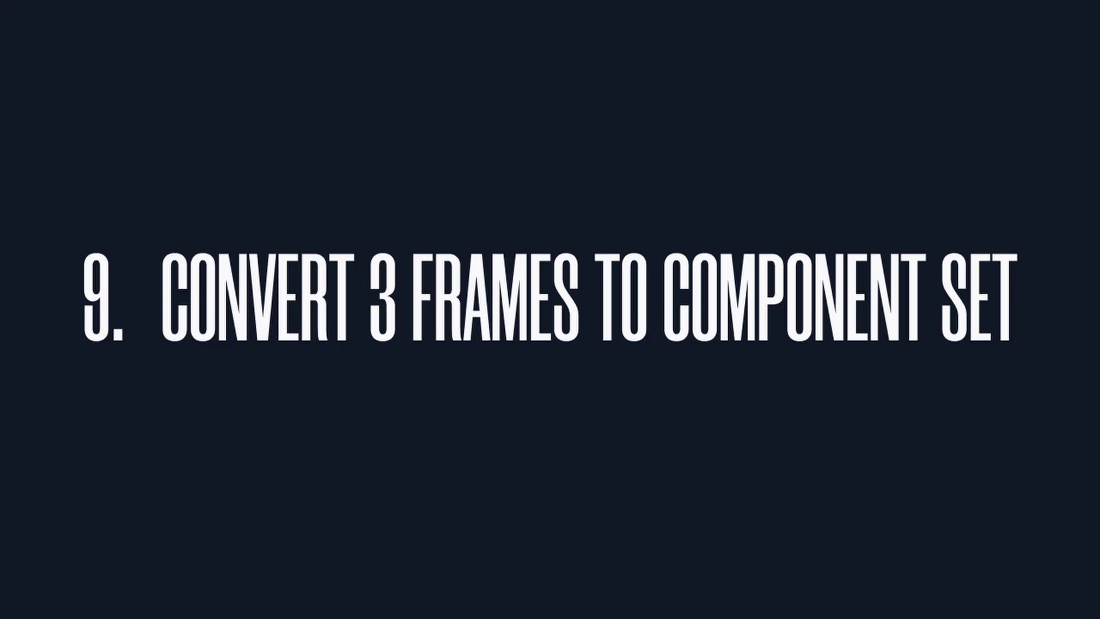
# Duplicate Frame 26 and place the copy below the 9. Playground frame, level with the original
pyautogui.press('super+d')
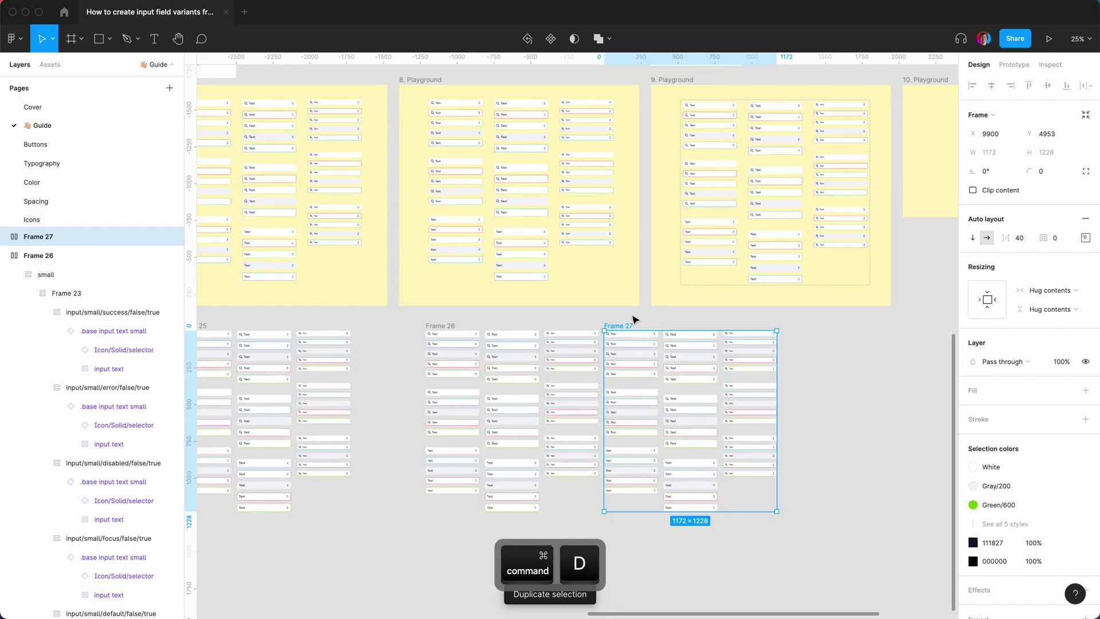
pyautogui.click(634, 317)
pyautogui.moveTo(619, 327); pyautogui.dragTo(698, 332)
pyautogui.hscroll(5, 631, 407)
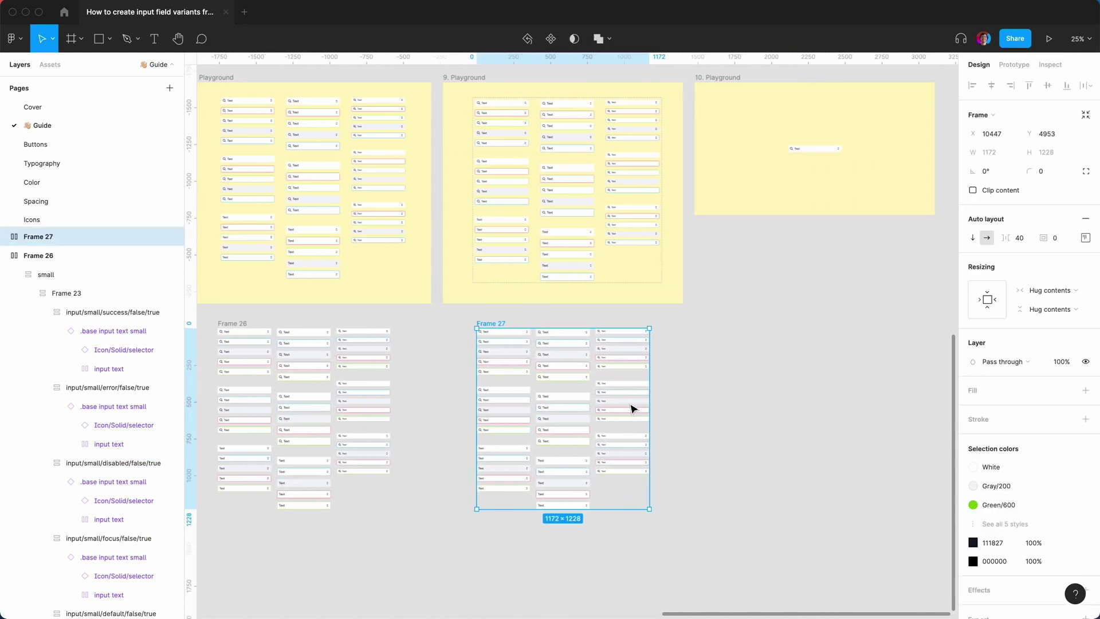
# Combine all the input frames nested in Frame 27's default, large and small columns into one component set
pyautogui.scroll(10, 631, 407)
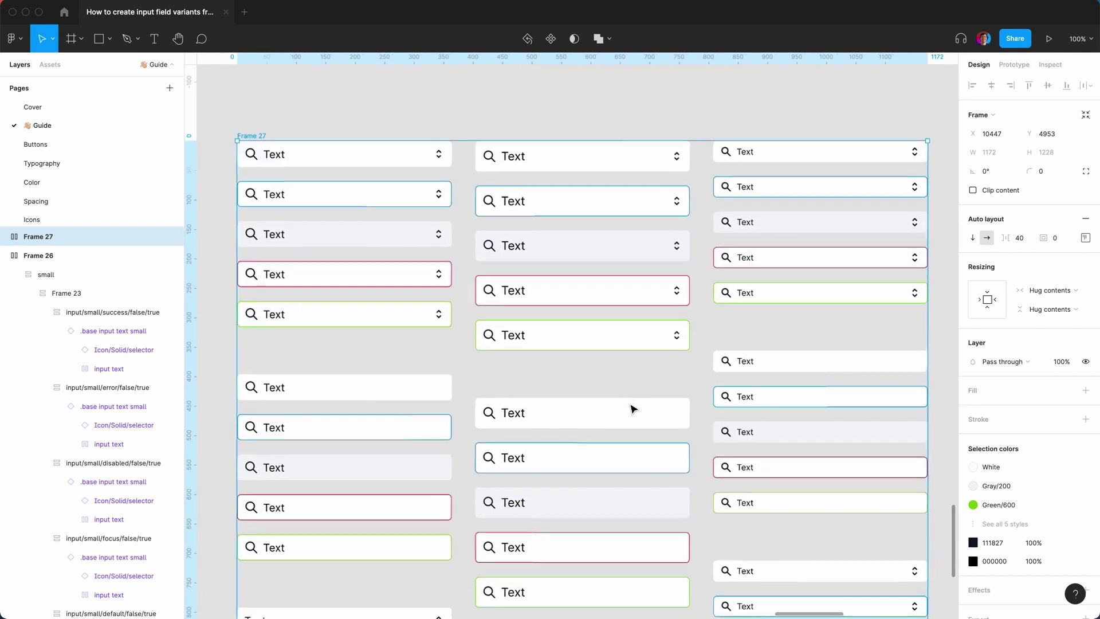
pyautogui.press('super+minus')
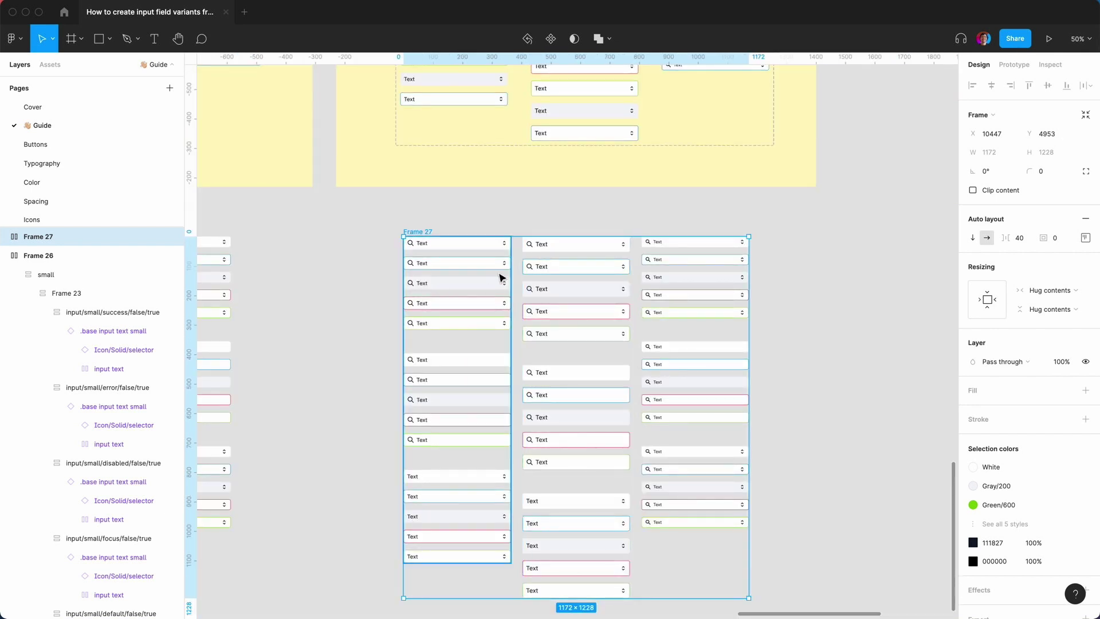
pyautogui.press('Return')
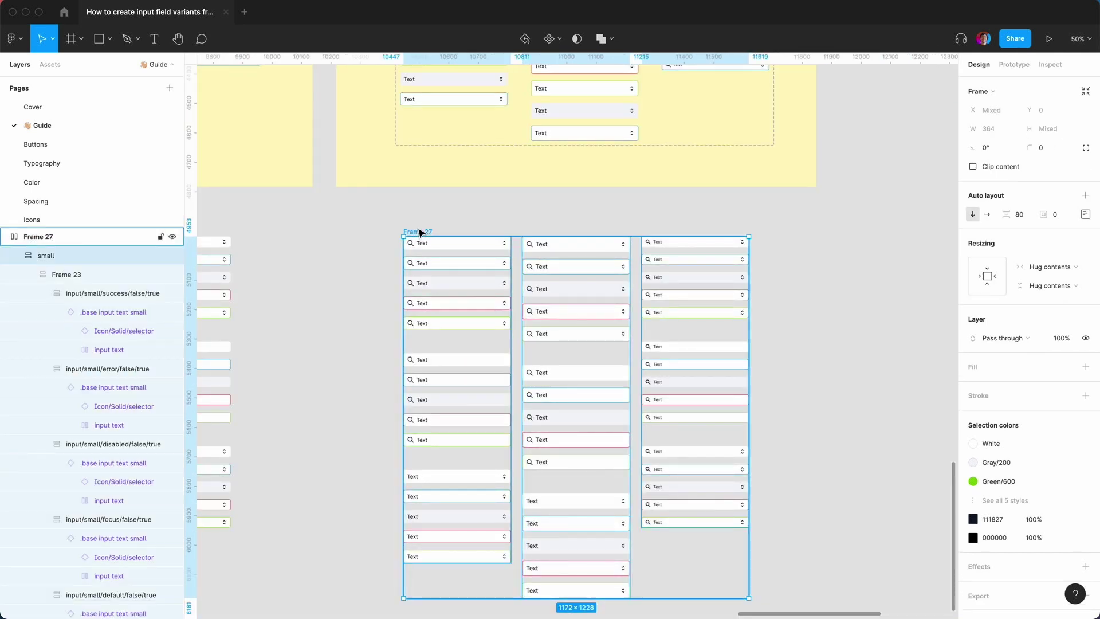
pyautogui.press('Return')
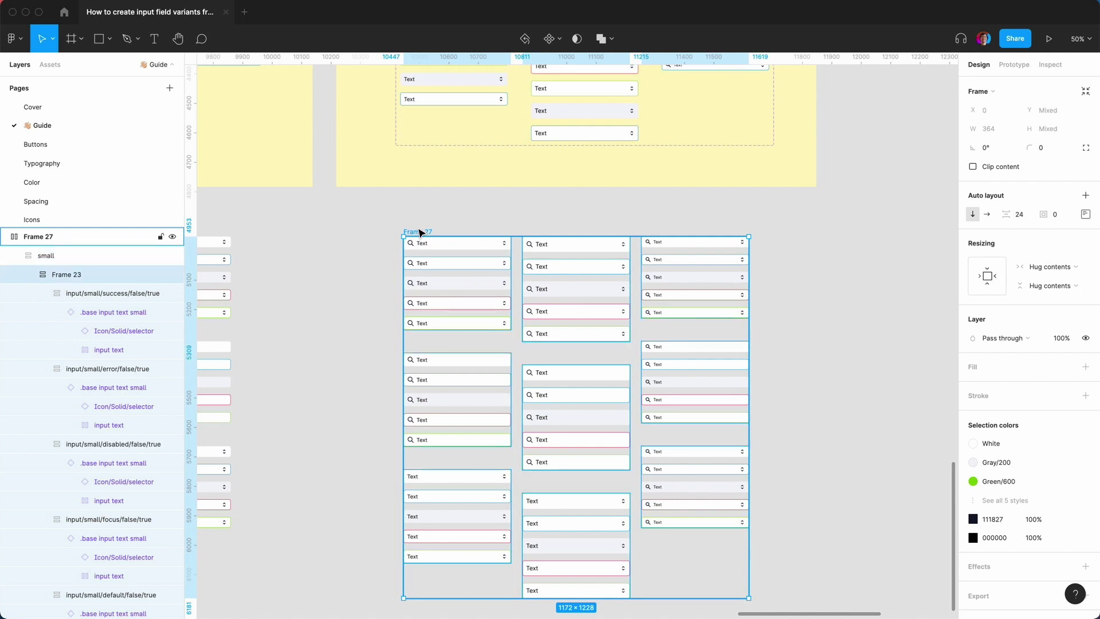
pyautogui.press('Return')
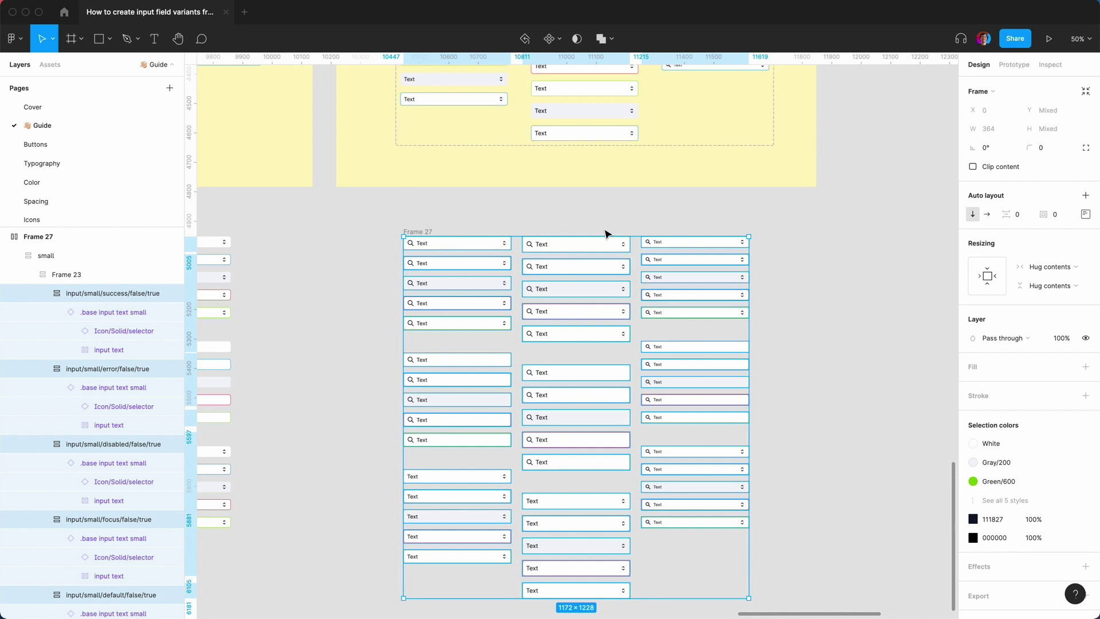
pyautogui.click(559, 44)
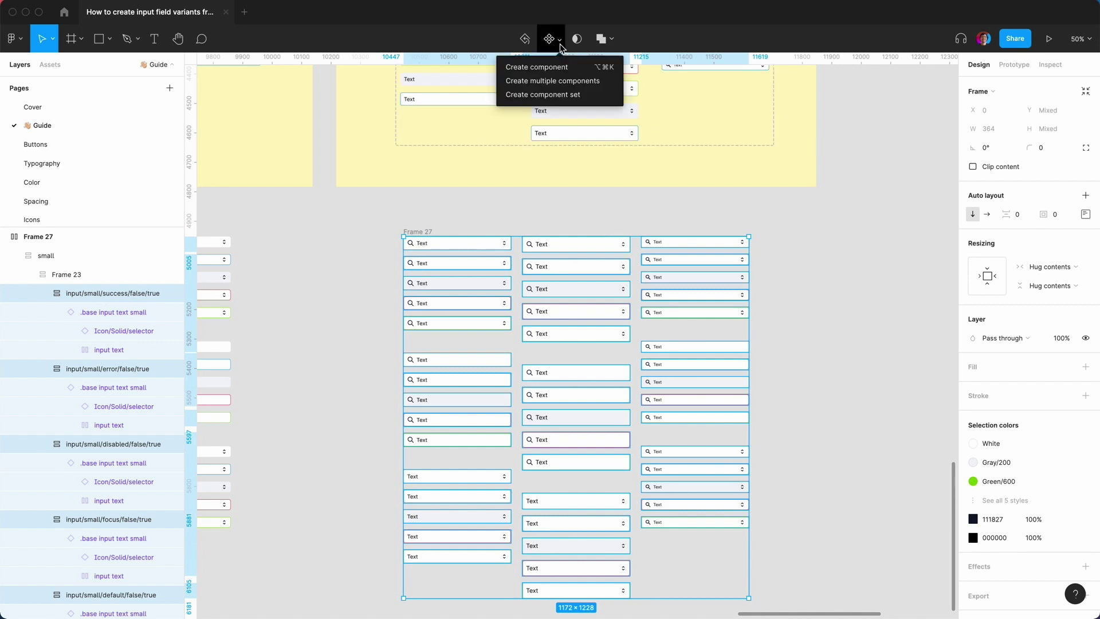
pyautogui.click(552, 96)
pyautogui.press('-')
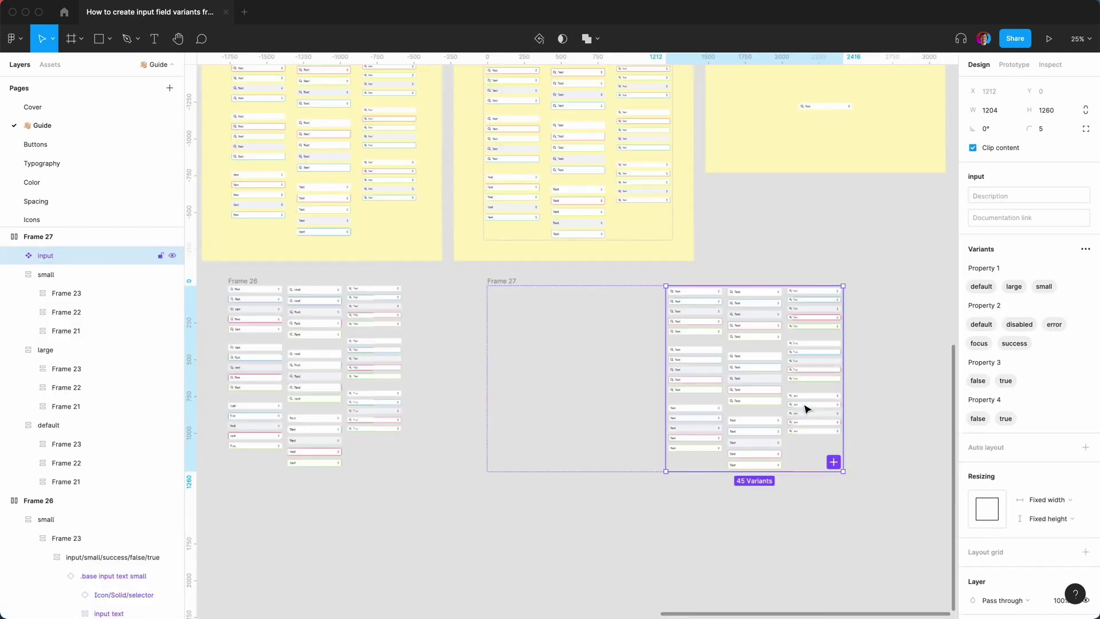
# Delete the empty small, large and default frames left inside Frame 27
pyautogui.click(49, 274)
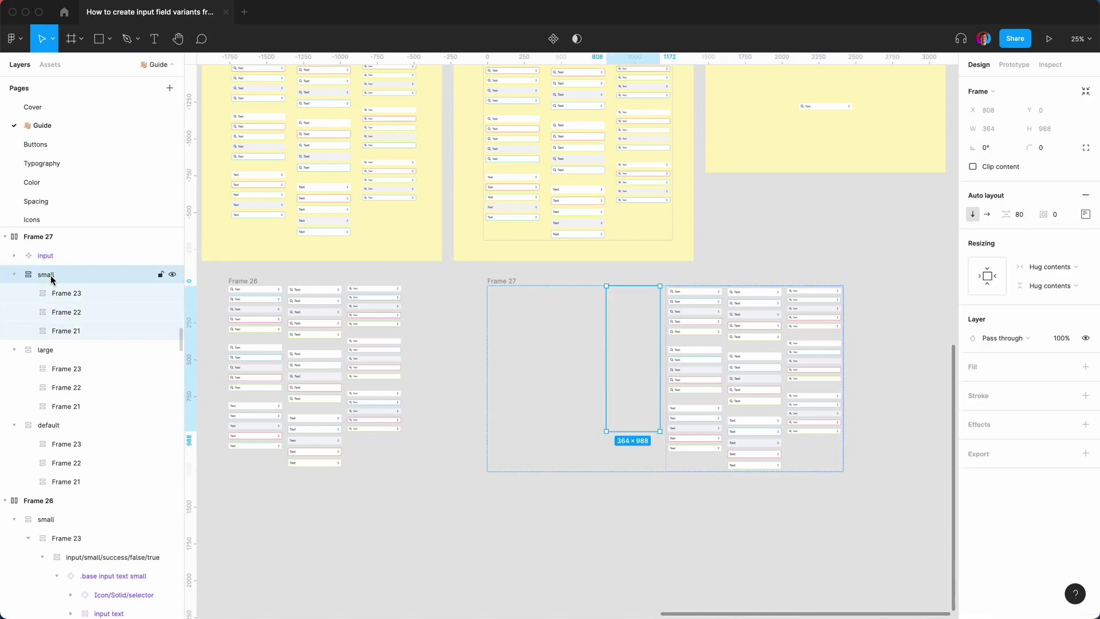
pyautogui.keyDown('shift'); pyautogui.click(46, 425); pyautogui.keyUp('shift')
pyautogui.click(496, 284)
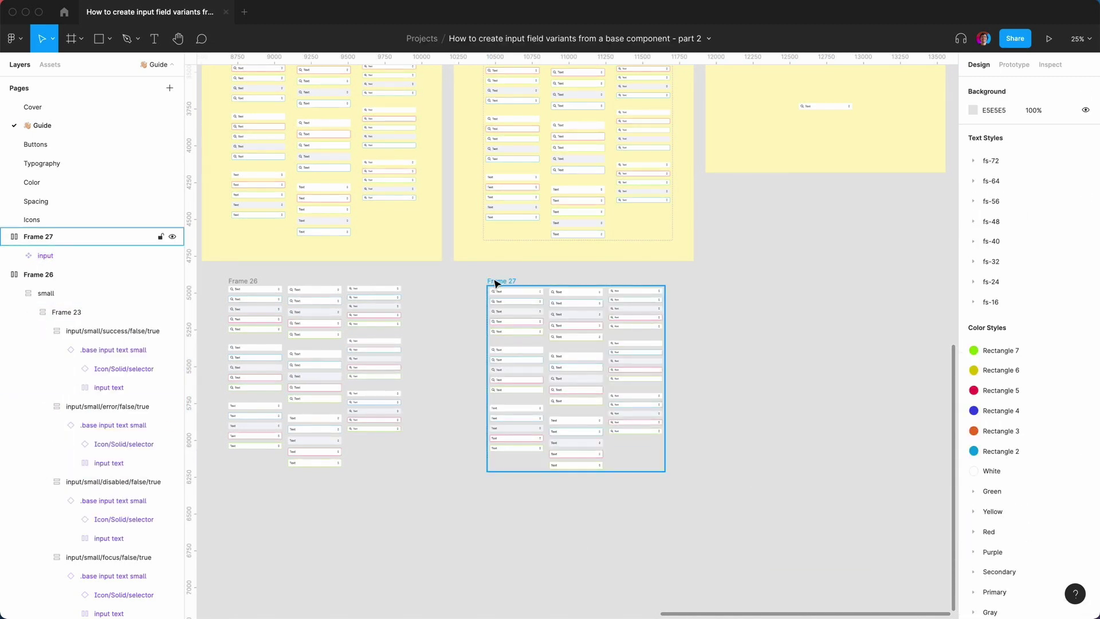
# Rename the input component set in Frame 27 as input-demo
pyautogui.hotkey('shift', '2')
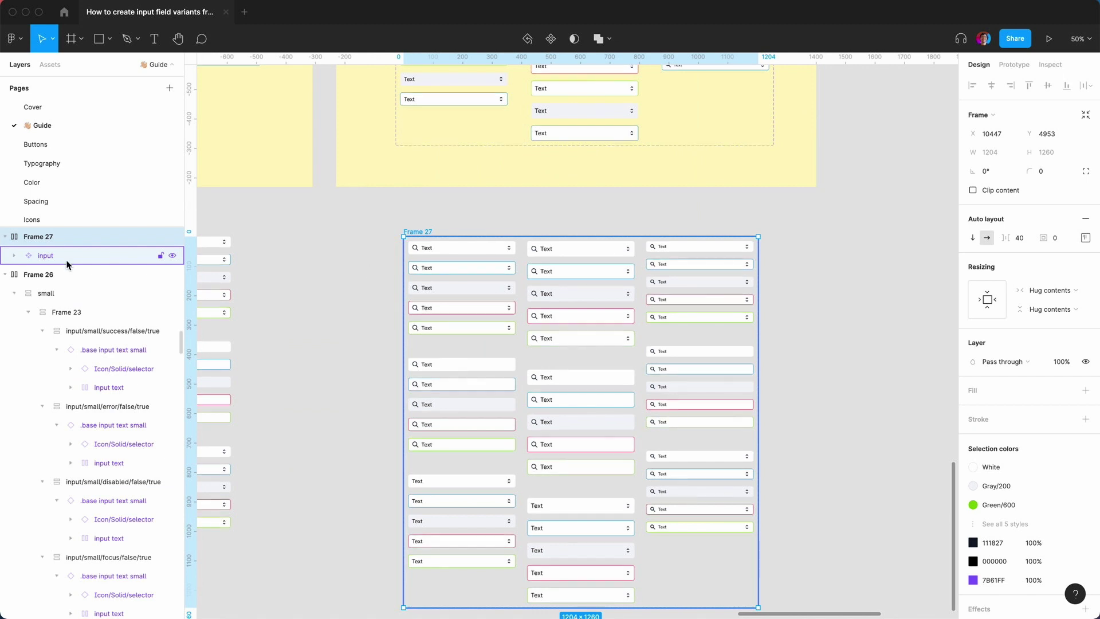
pyautogui.doubleClick(45, 256)
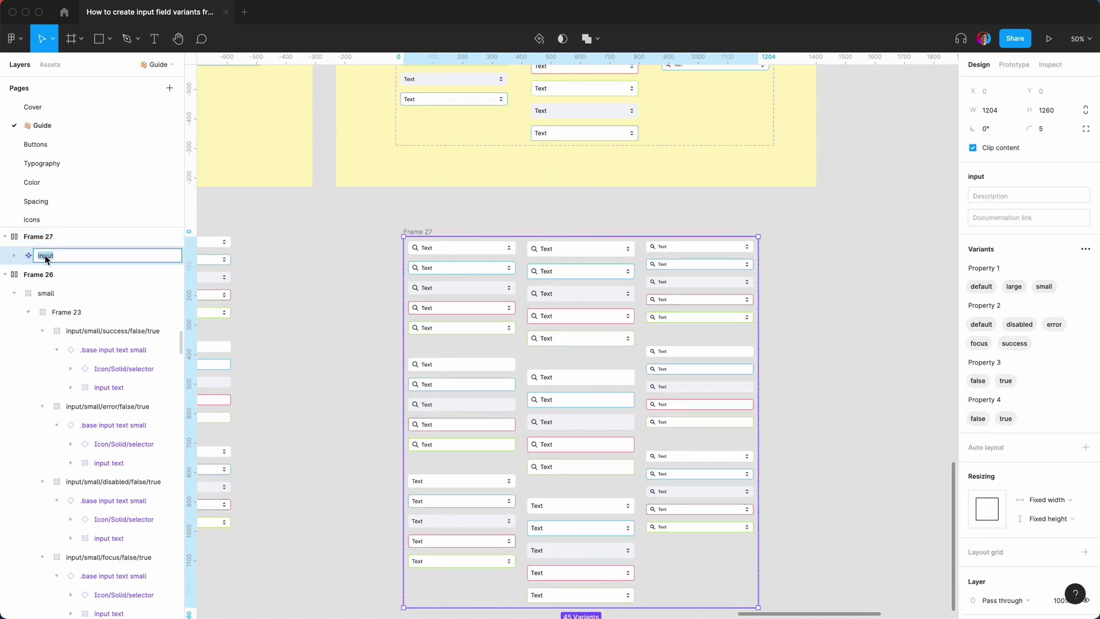
pyautogui.write('-demo')
pyautogui.press('Return')
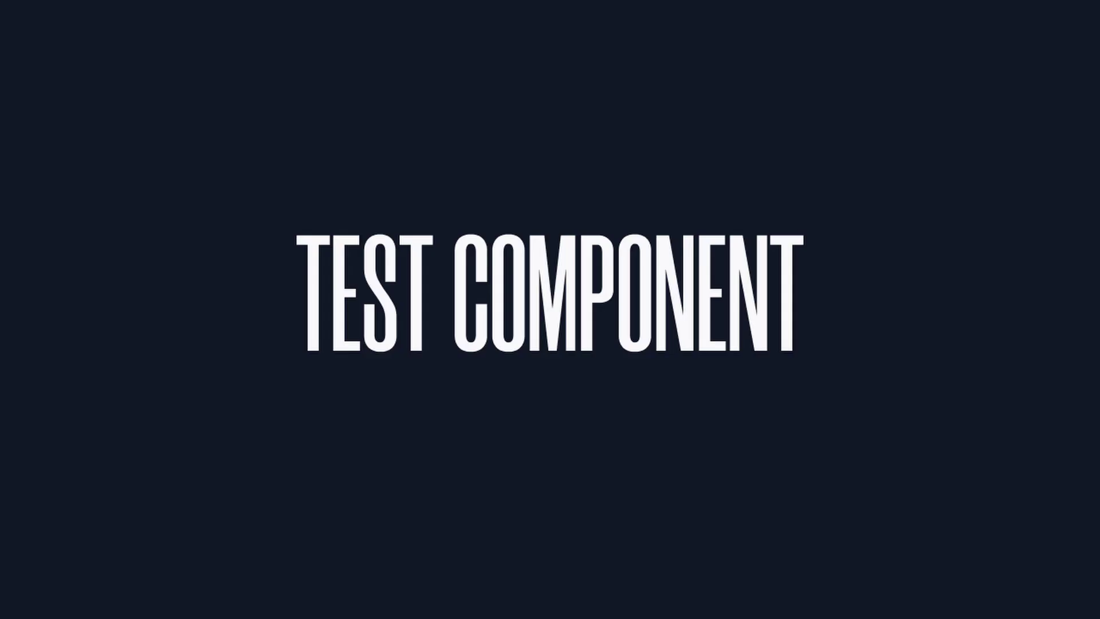
# Search the components for input and place an input-demo instance on the empty canvas beside Frame 27
pyautogui.hotkey('shift', 'i')
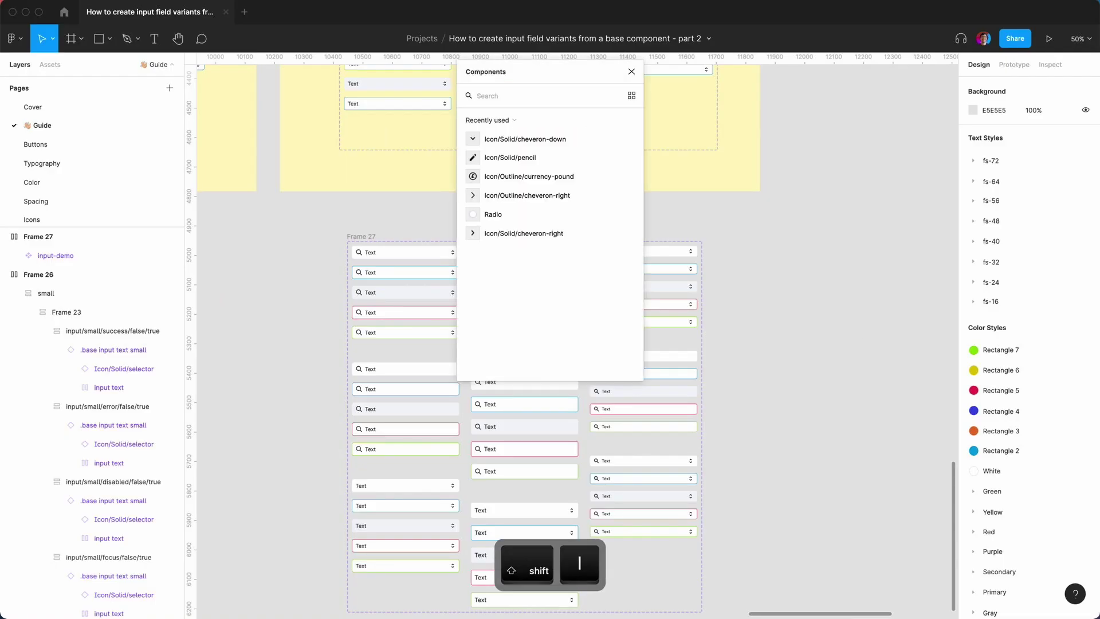
pyautogui.write('input')
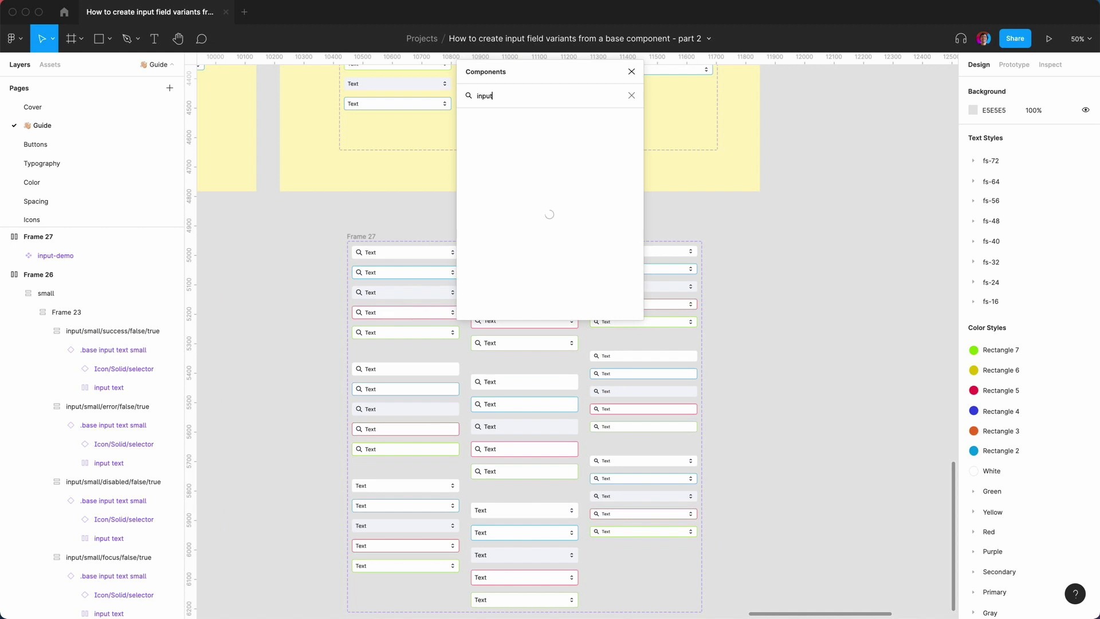
pyautogui.moveTo(570, 116); pyautogui.dragTo(818, 317)
pyautogui.click(768, 422)
pyautogui.hotkey('shift', '0')
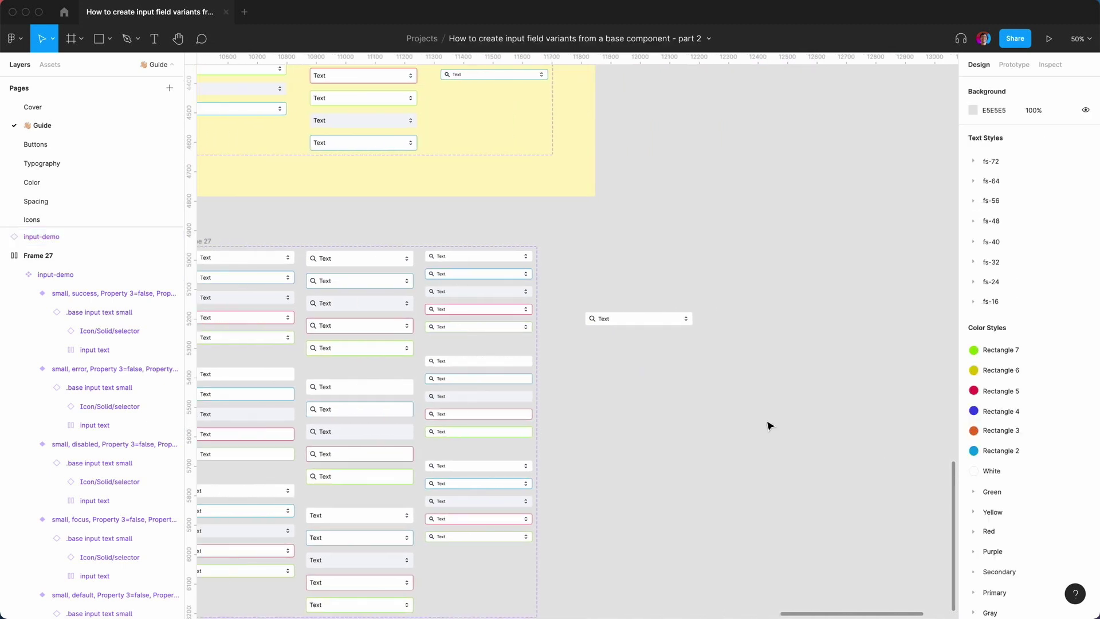
# Set the instance's Property 1 to small and cycle Property 2 through disabled, error and focus, ending on success
pyautogui.click(514, 313)
pyautogui.scroll(5, 516, 314)
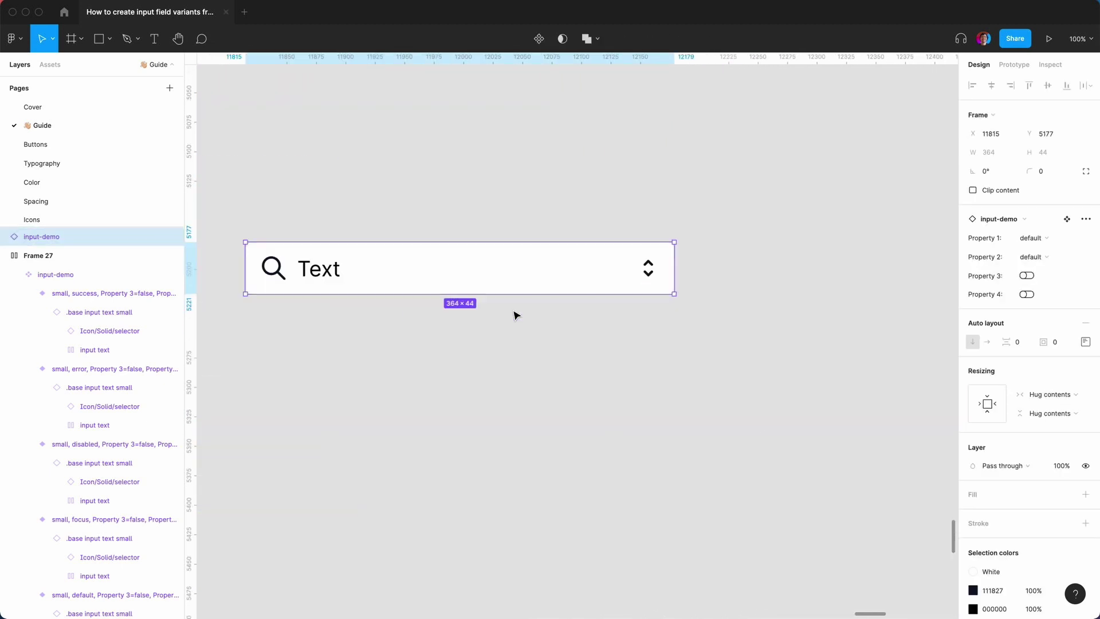
pyautogui.hscroll(-3, 515, 314)
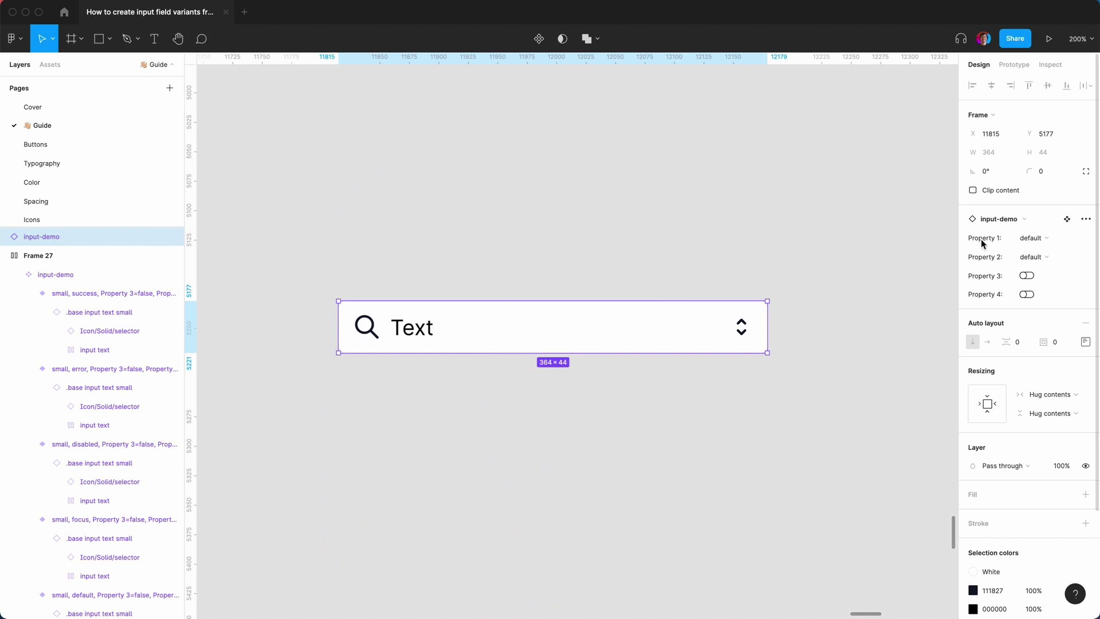
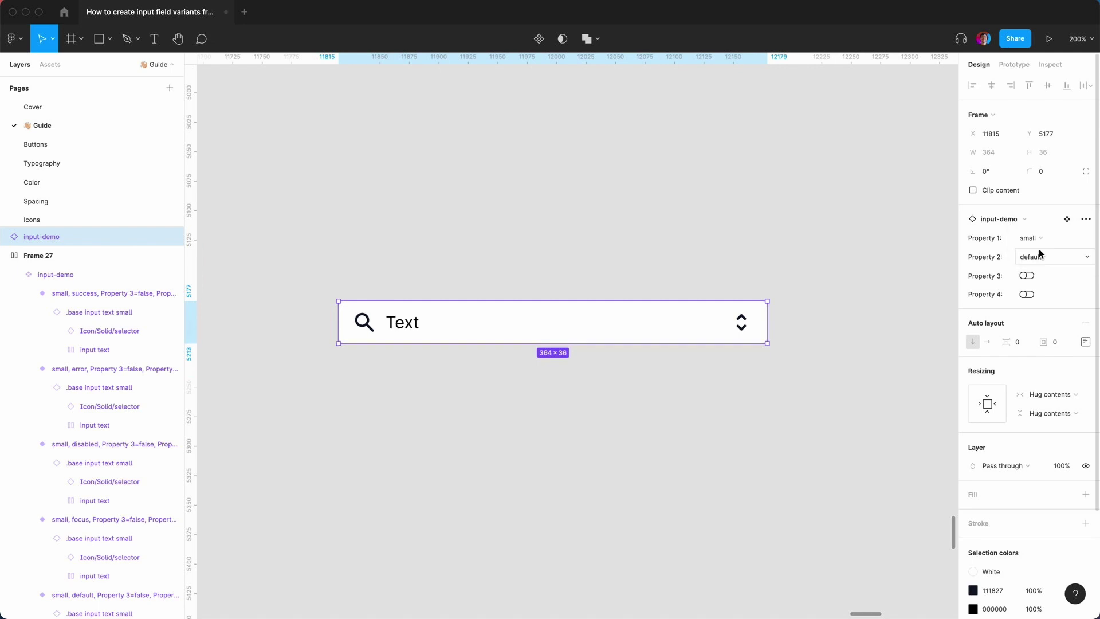
pyautogui.click(1039, 267)
pyautogui.click(1037, 263)
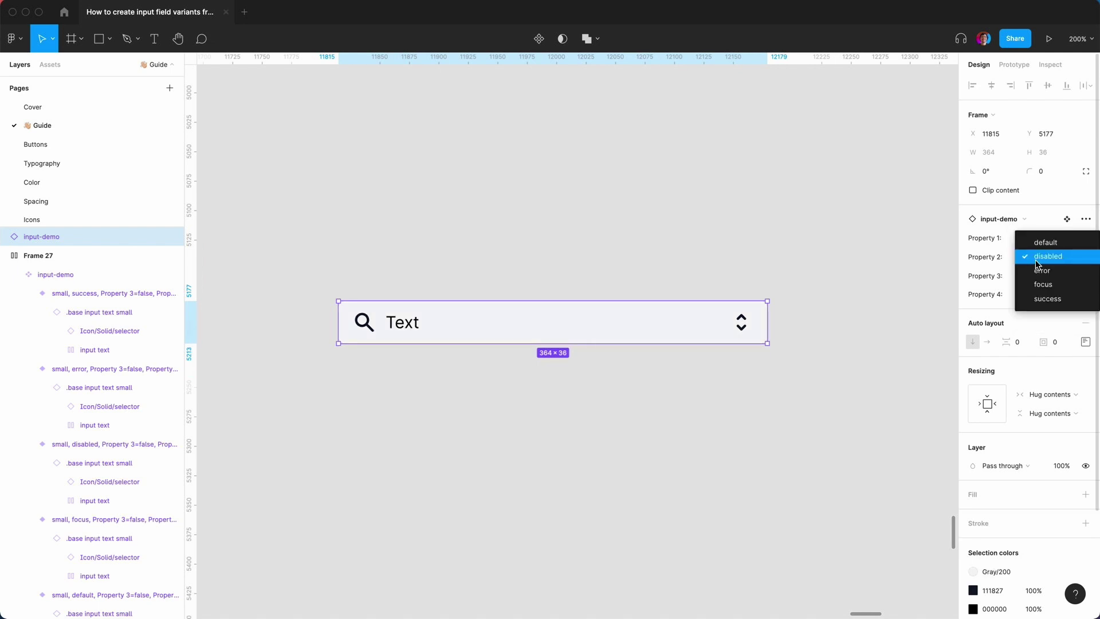
pyautogui.click(1039, 270)
pyautogui.click(1039, 262)
pyautogui.click(1044, 270)
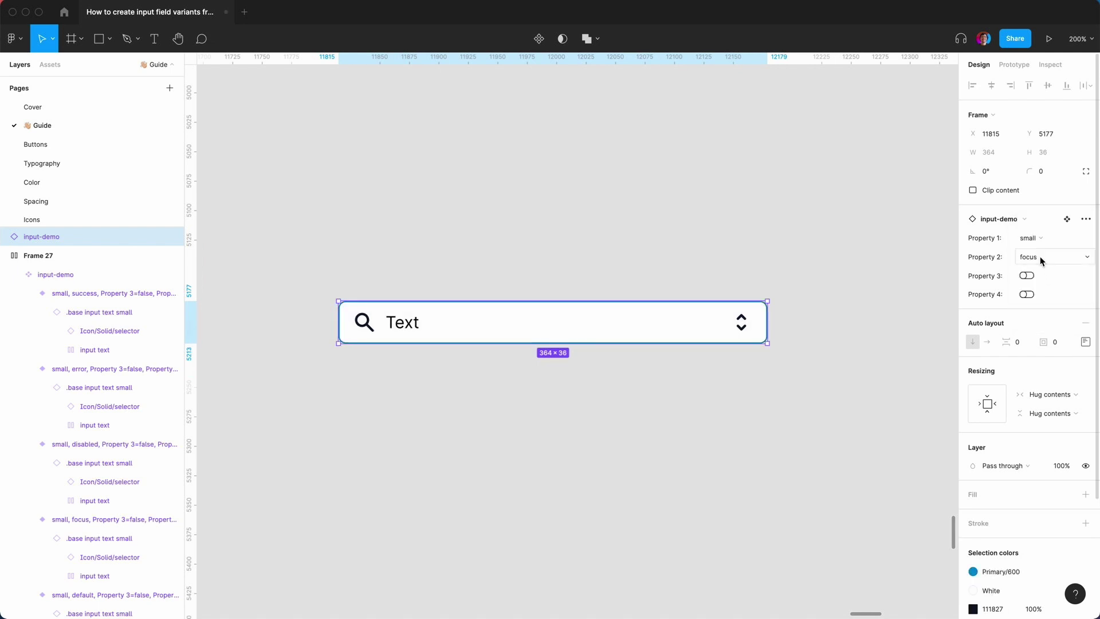
pyautogui.click(1039, 256)
pyautogui.click(1043, 268)
# Test the instance's Property 3 and Property 4 by switching each on and back off
pyautogui.click(1027, 276)
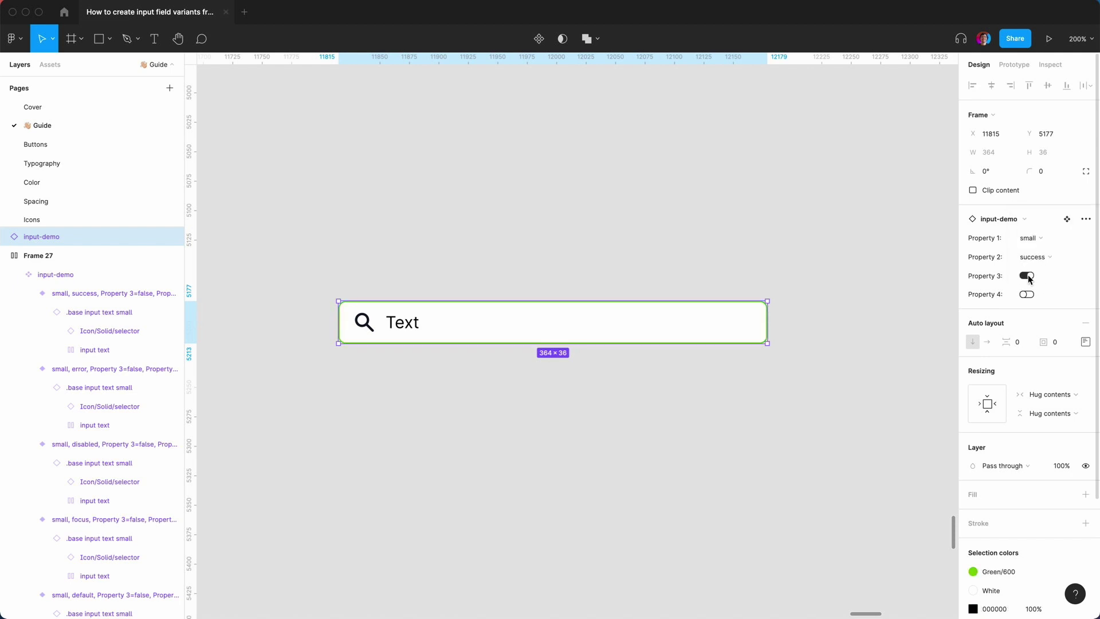
pyautogui.click(1027, 276)
pyautogui.click(1026, 294)
pyautogui.click(1027, 294)
pyautogui.click(1026, 294)
pyautogui.click(808, 396)
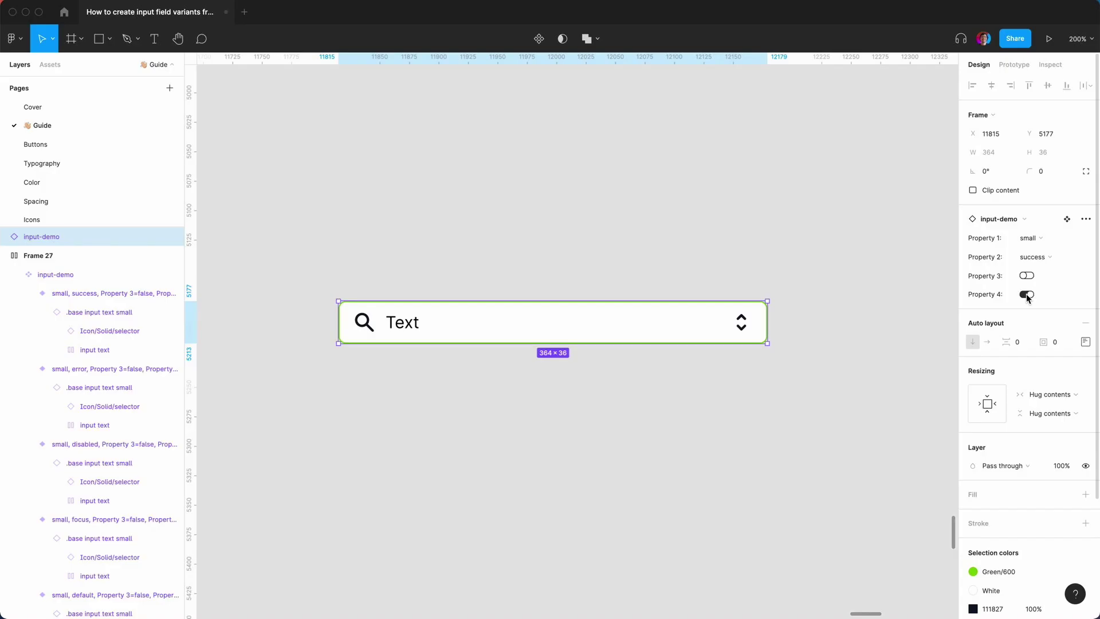
pyautogui.click(1026, 295)
pyautogui.click(836, 435)
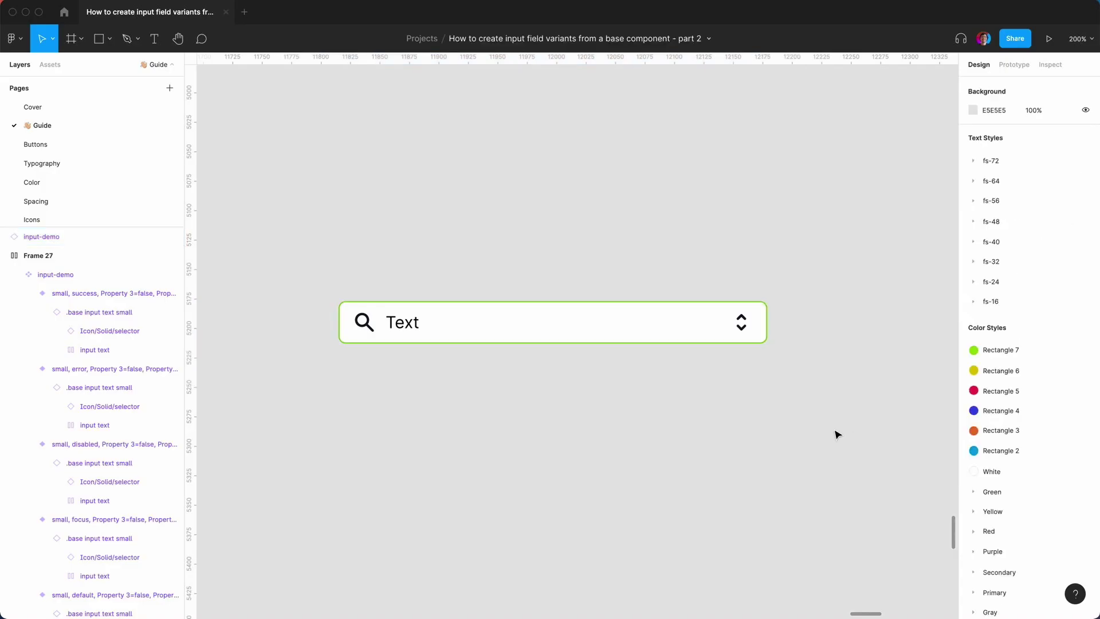
# Delete the test input-demo instance that sits on the canvas beside Frame 27
pyautogui.press('-')
pyautogui.press('-')
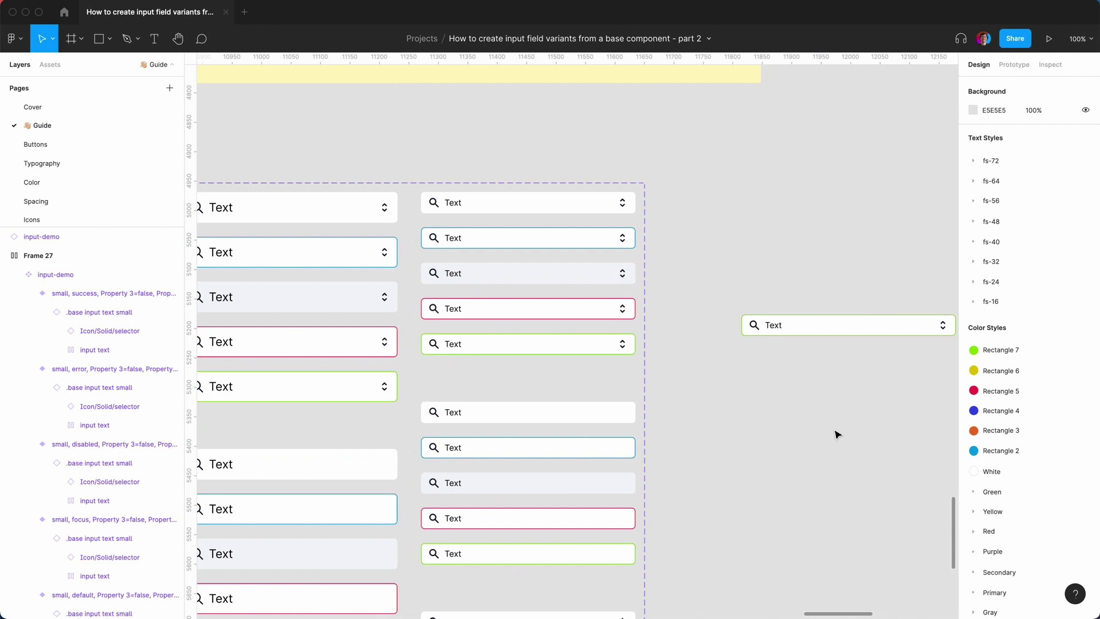
pyautogui.press('-')
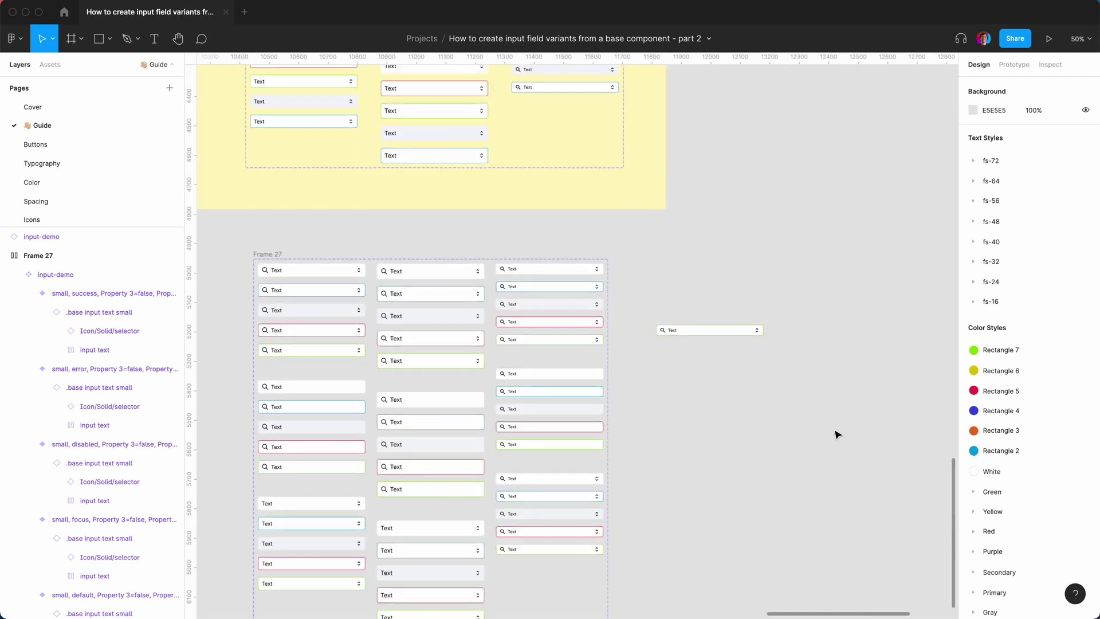
pyautogui.click(466, 393)
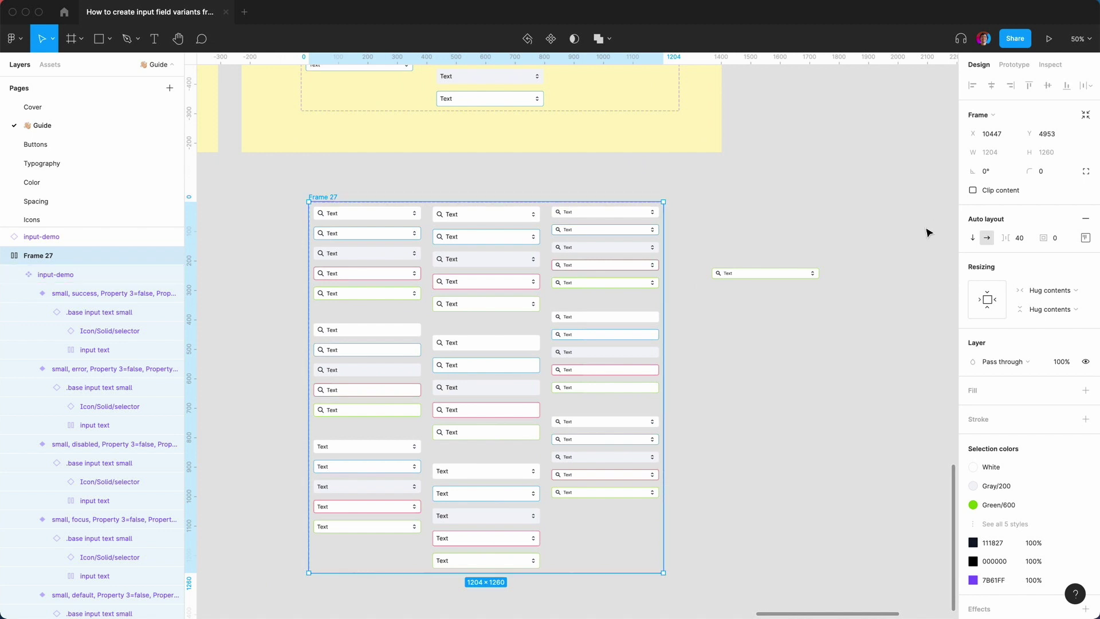
pyautogui.click(813, 273)
pyautogui.press('Delete')
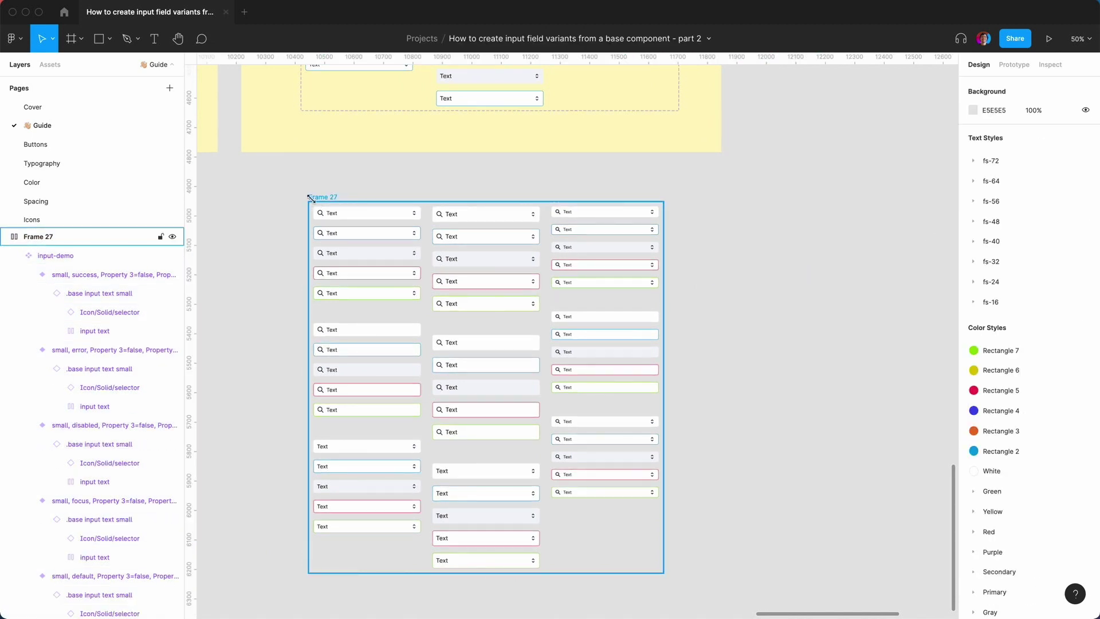
# Delete Frame 27 together with its input-demo component set
pyautogui.click(311, 198)
pyautogui.hscroll(-10, 314, 206)
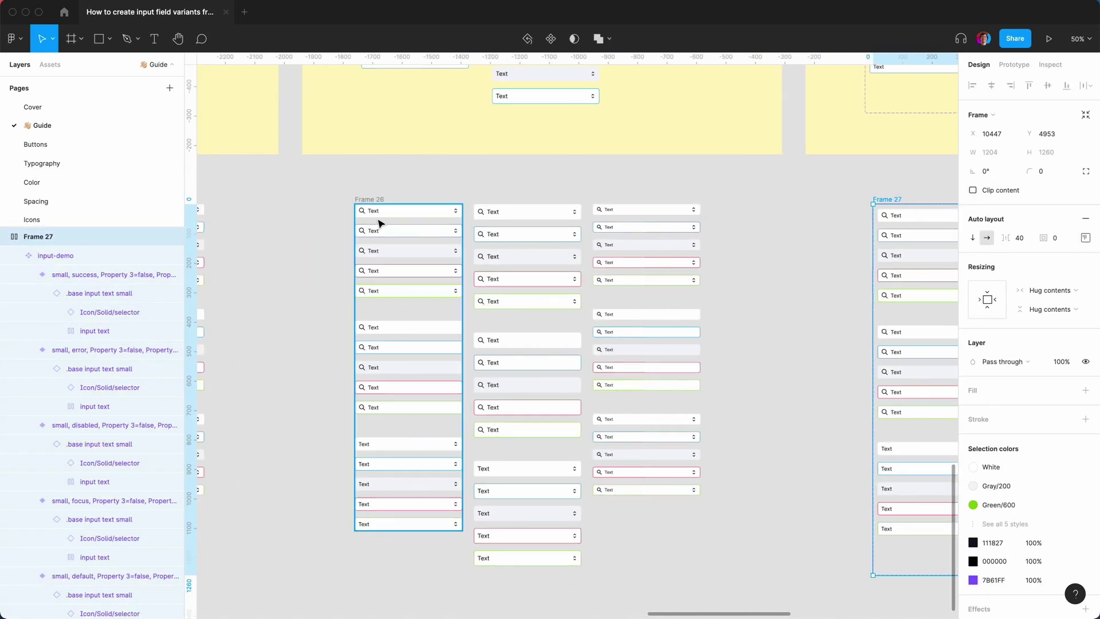
pyautogui.press('Escape')
# Duplicate Frame 26 and place the copy beside it, below the 9. Playground frame
pyautogui.click(366, 201)
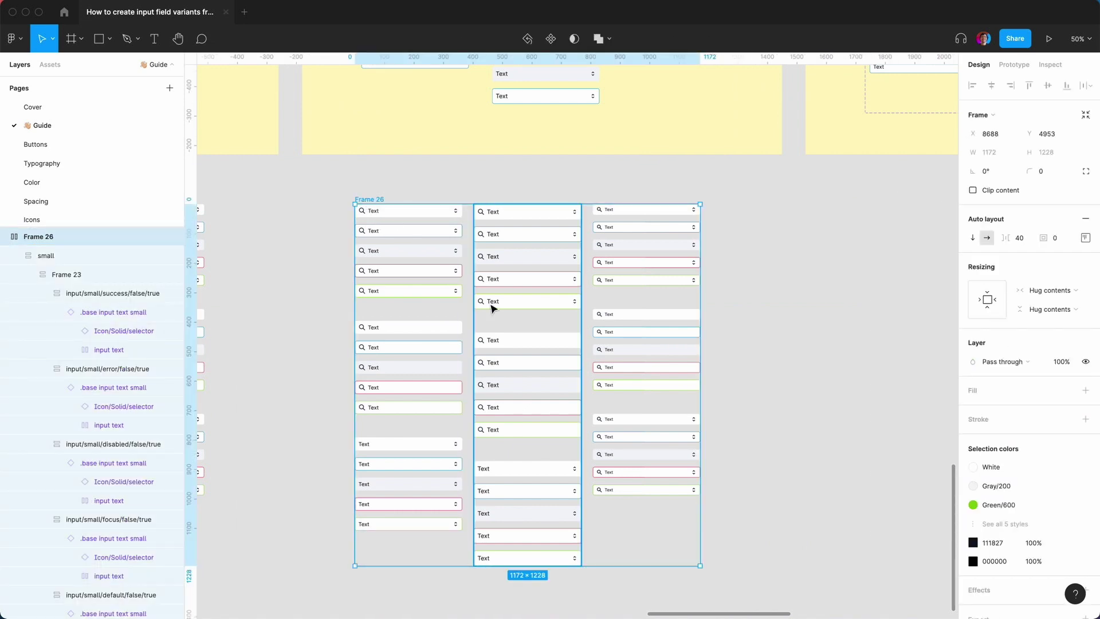
pyautogui.hscroll(3, 490, 308)
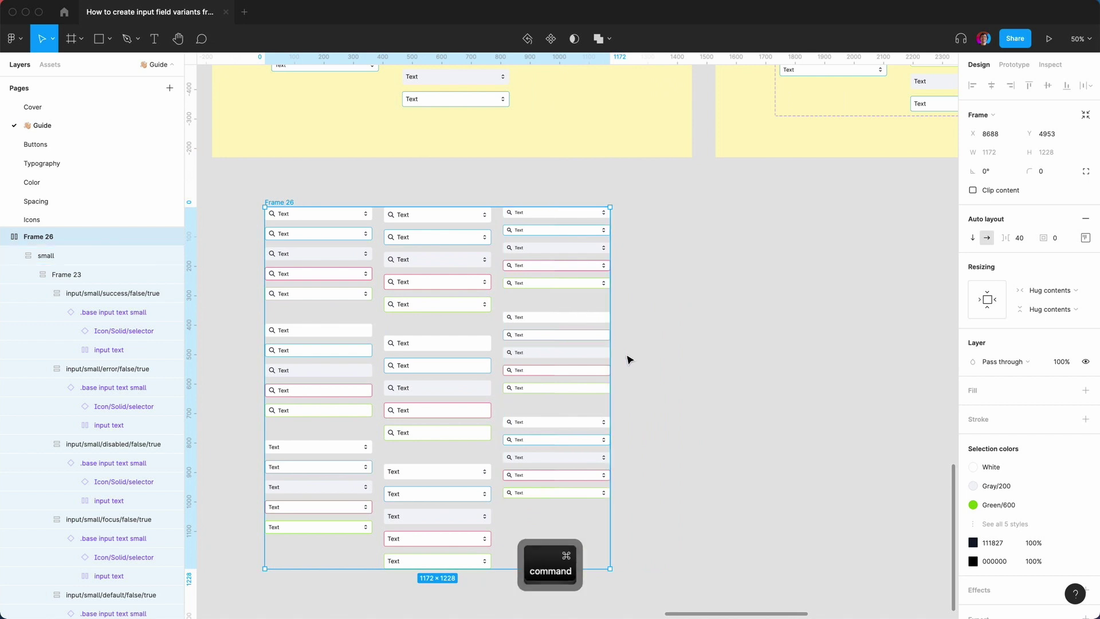
pyautogui.press('super+d')
pyautogui.click(606, 185)
pyautogui.hscroll(5, 505, 188)
pyautogui.moveTo(495, 207); pyautogui.dragTo(599, 213)
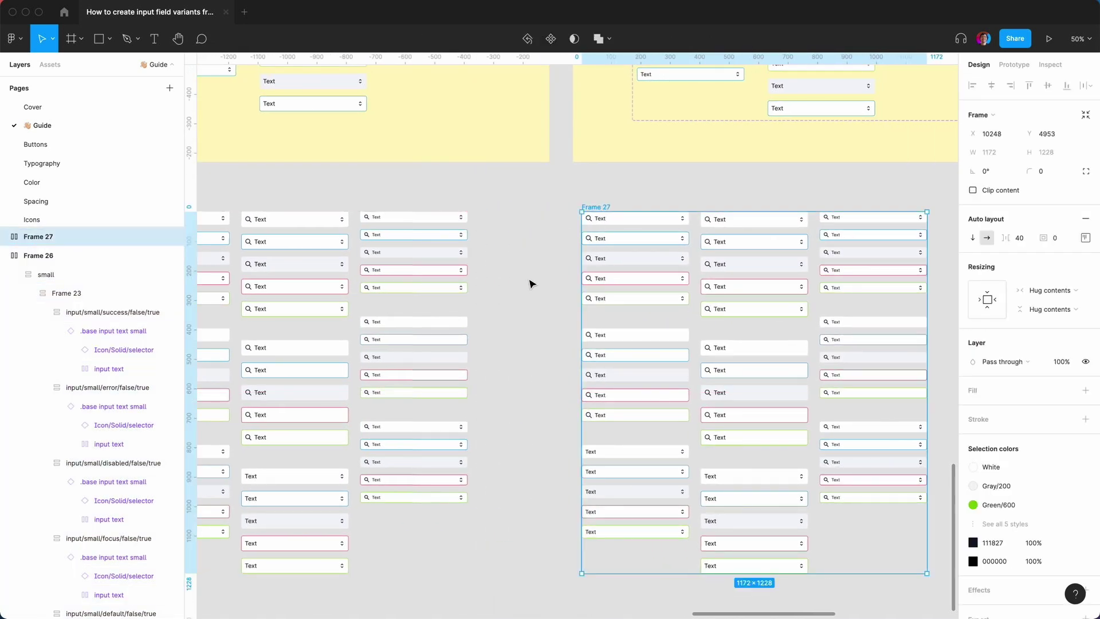
# Examine the icon groups and their variant layers inside the large and default columns of Frame 27
pyautogui.click(758, 292)
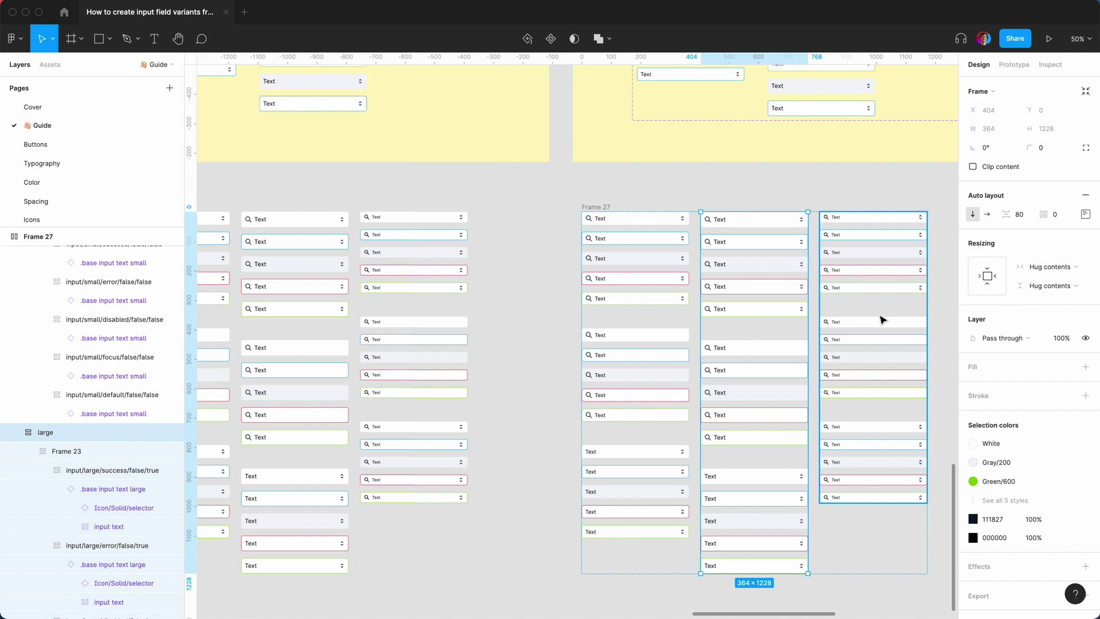
pyautogui.click(733, 370)
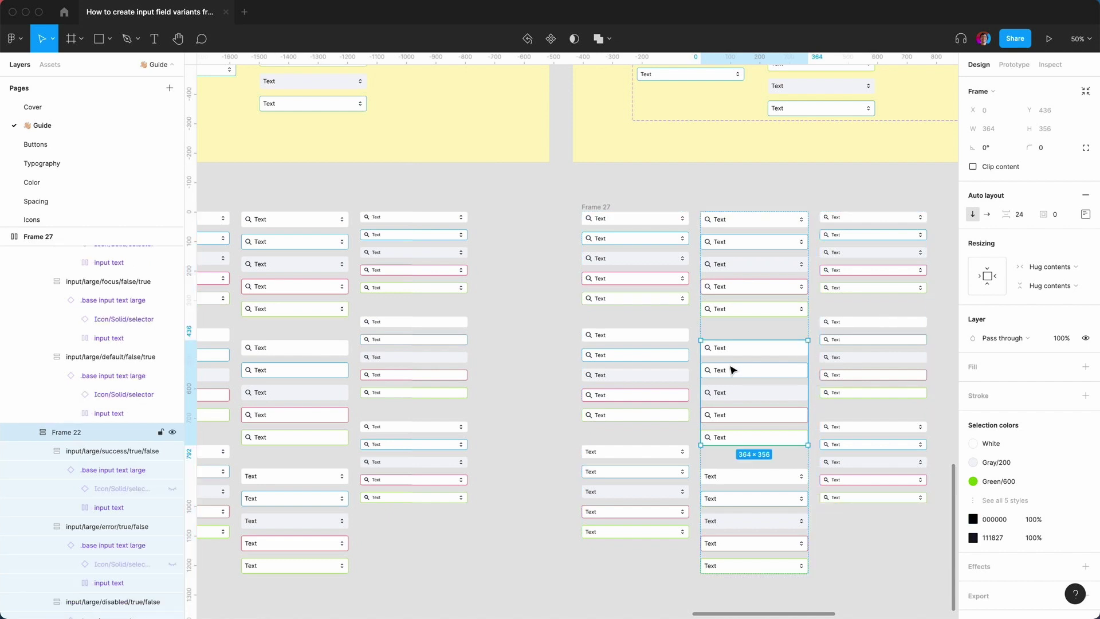
pyautogui.scroll(-3, 732, 370)
pyautogui.click(739, 444)
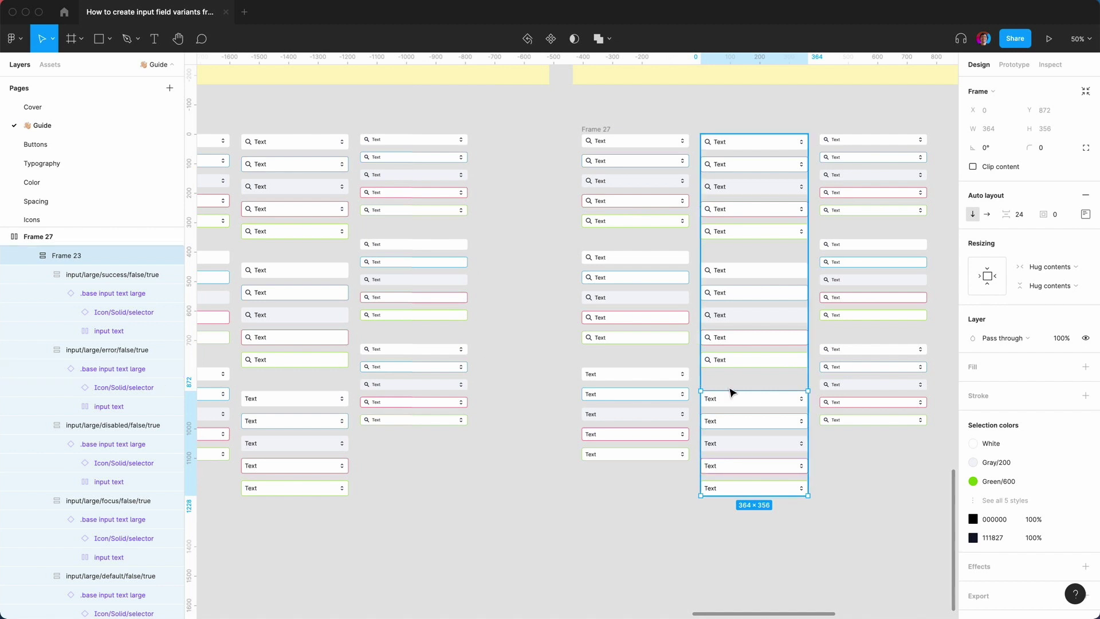
pyautogui.hscroll(2, 730, 393)
pyautogui.click(585, 414)
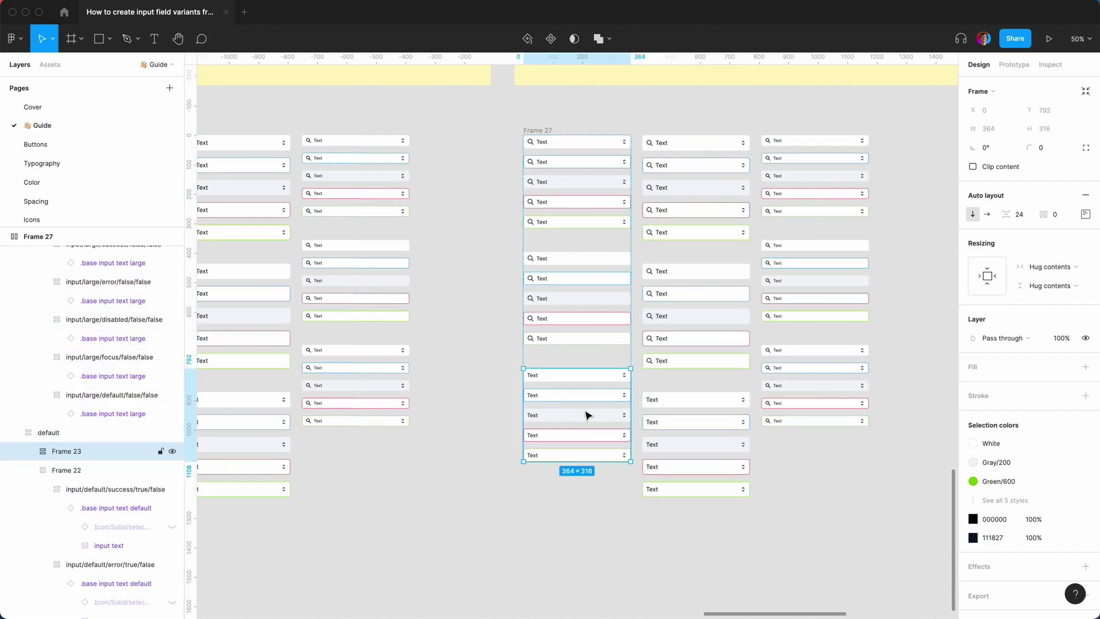
pyautogui.press('Return')
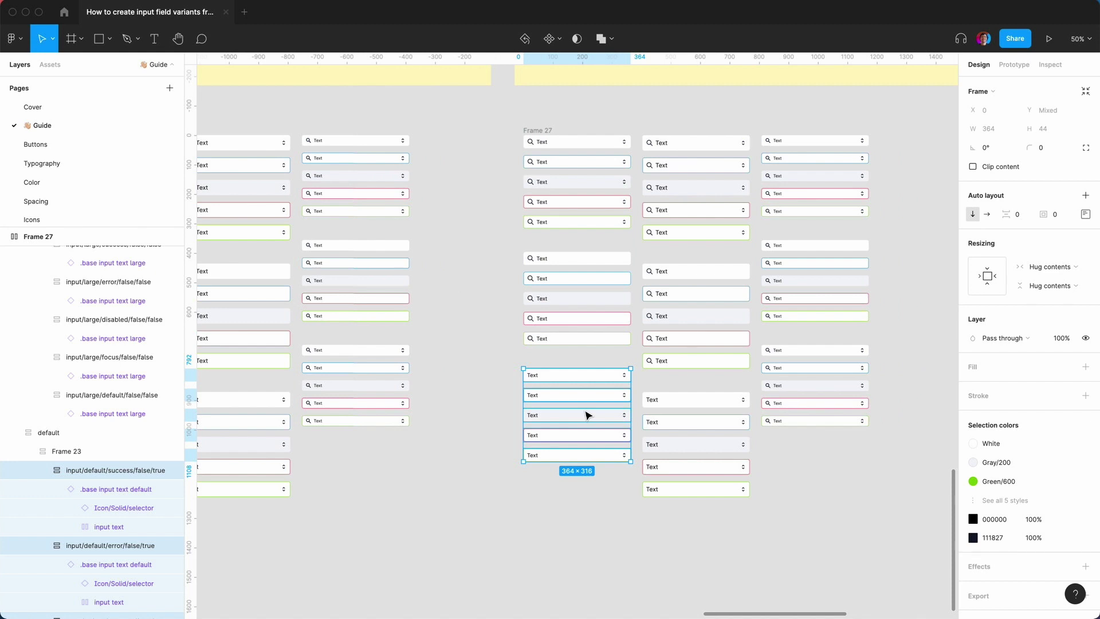
pyautogui.click(582, 282)
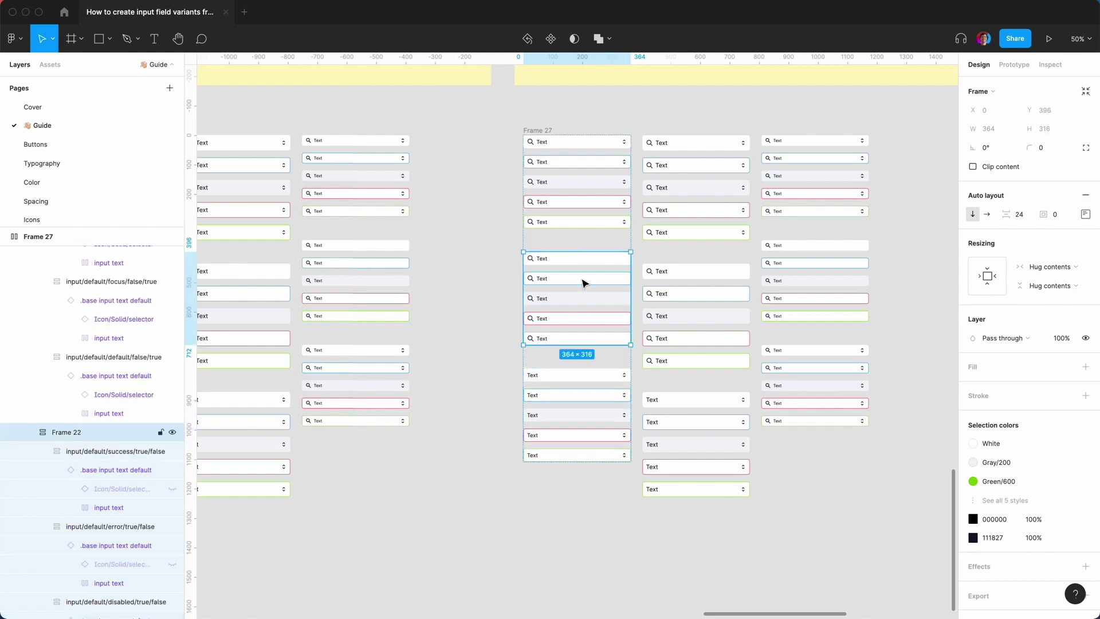
# Examine the variant groups in Frame 27's small column and the Frame 21 group of the default column
pyautogui.click(842, 200)
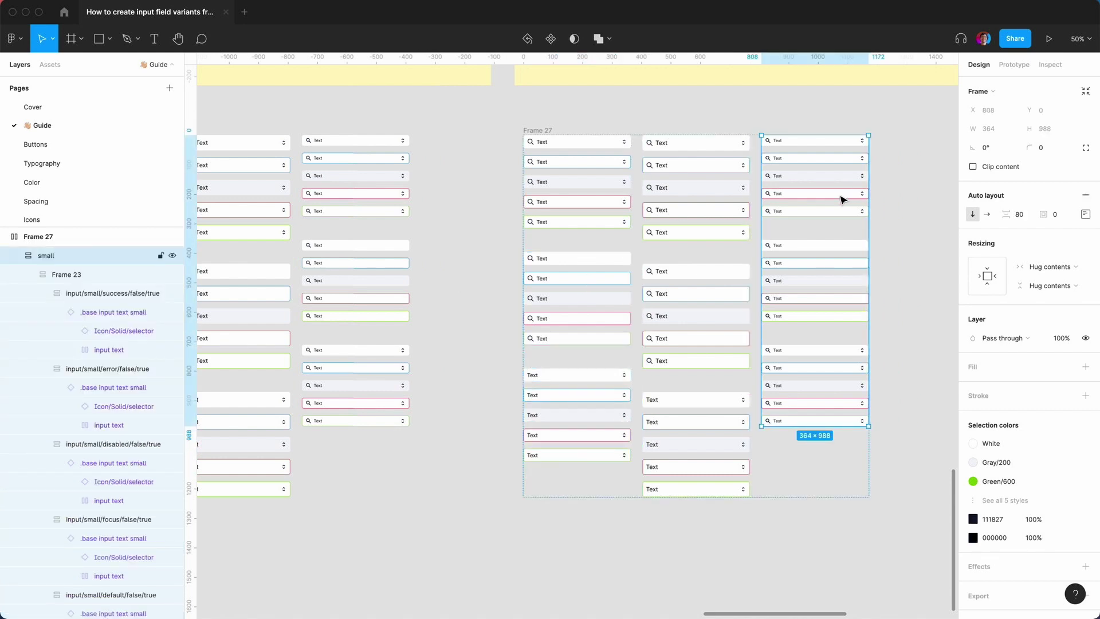
pyautogui.press('Return')
pyautogui.press('Return')
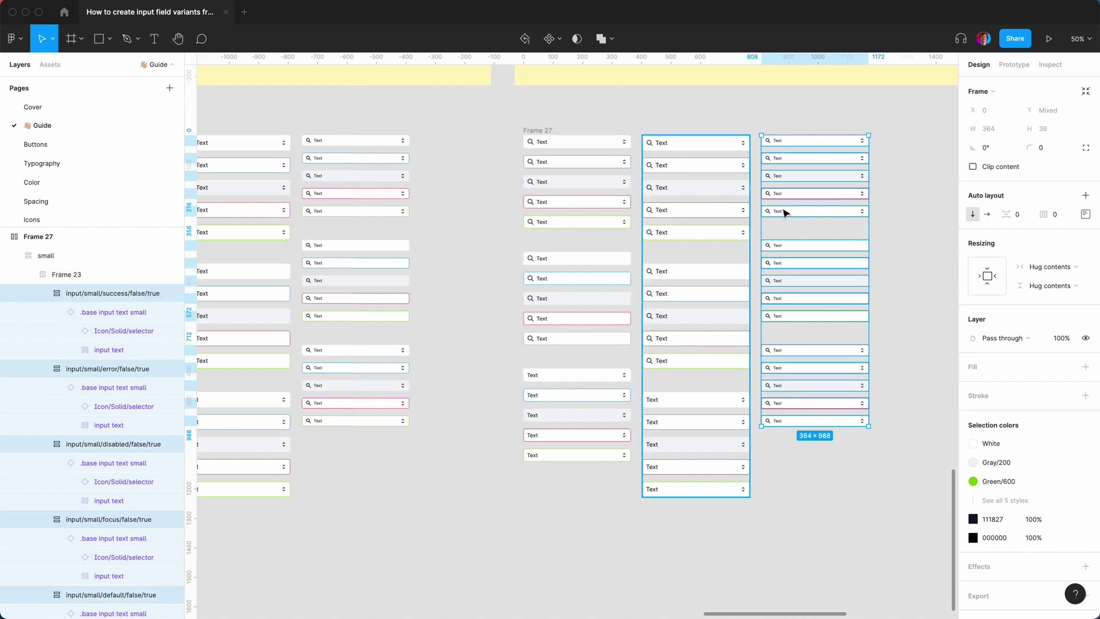
pyautogui.click(803, 196)
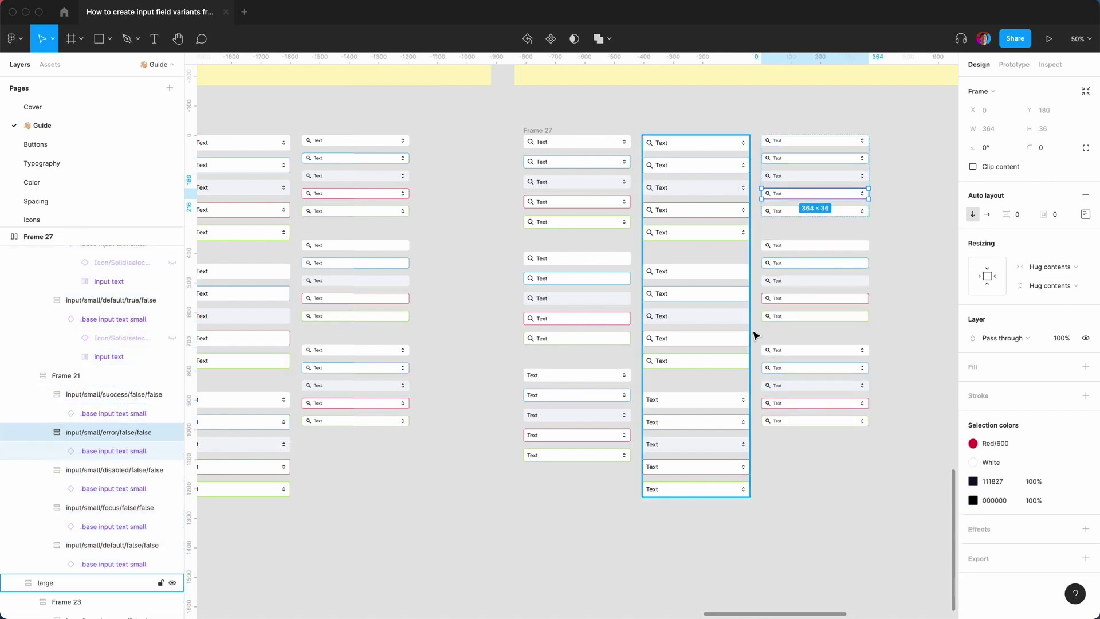
pyautogui.click(826, 314)
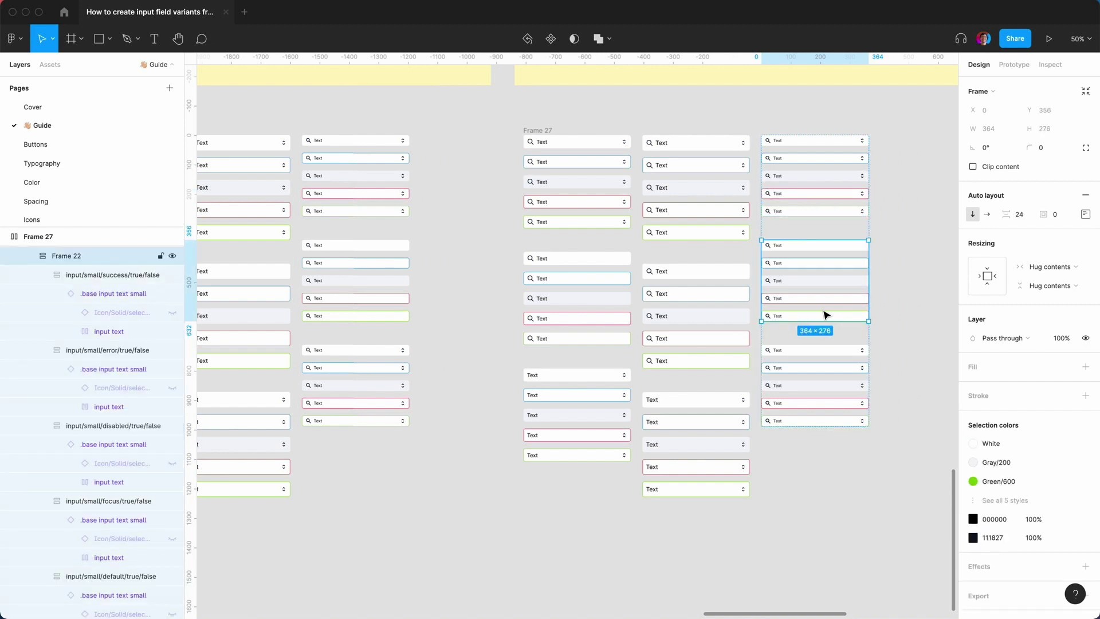
pyautogui.click(825, 403)
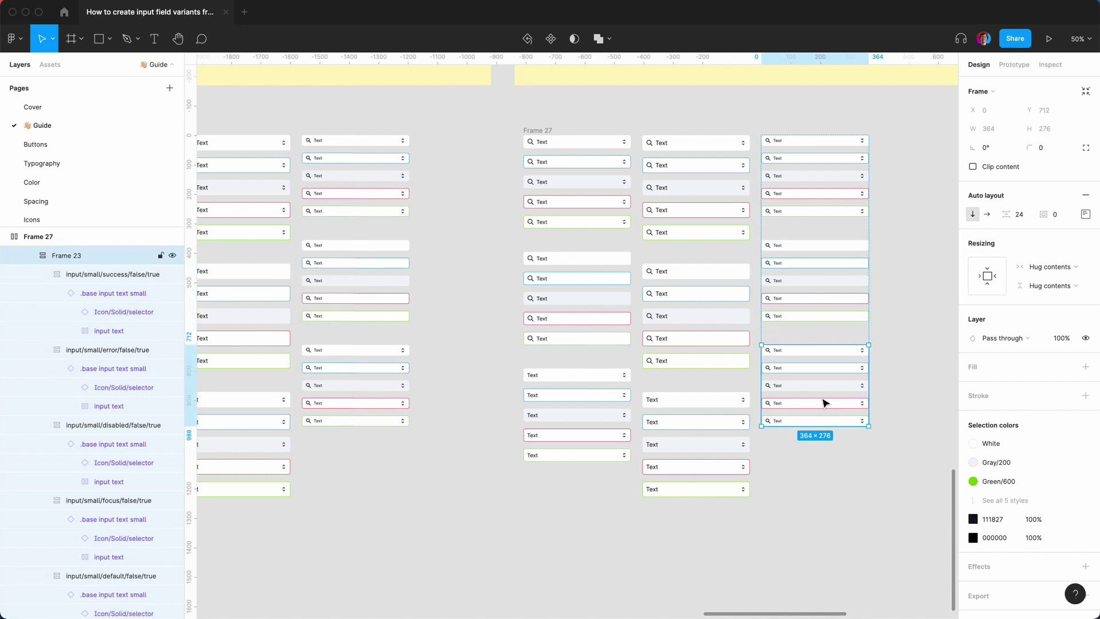
pyautogui.click(600, 214)
pyautogui.click(600, 215)
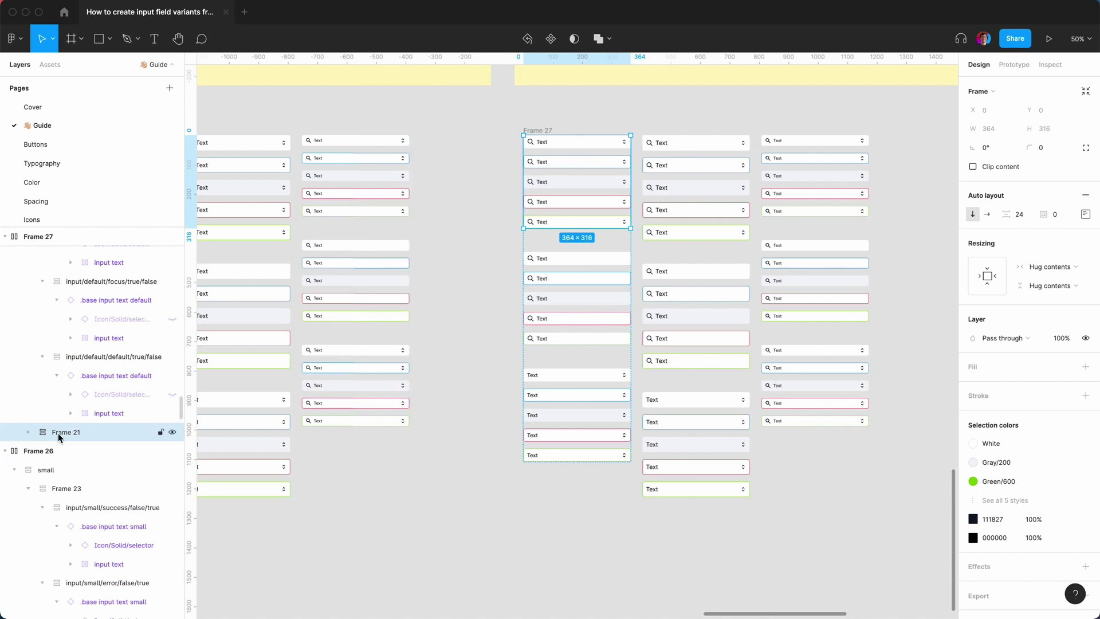
pyautogui.press('Return')
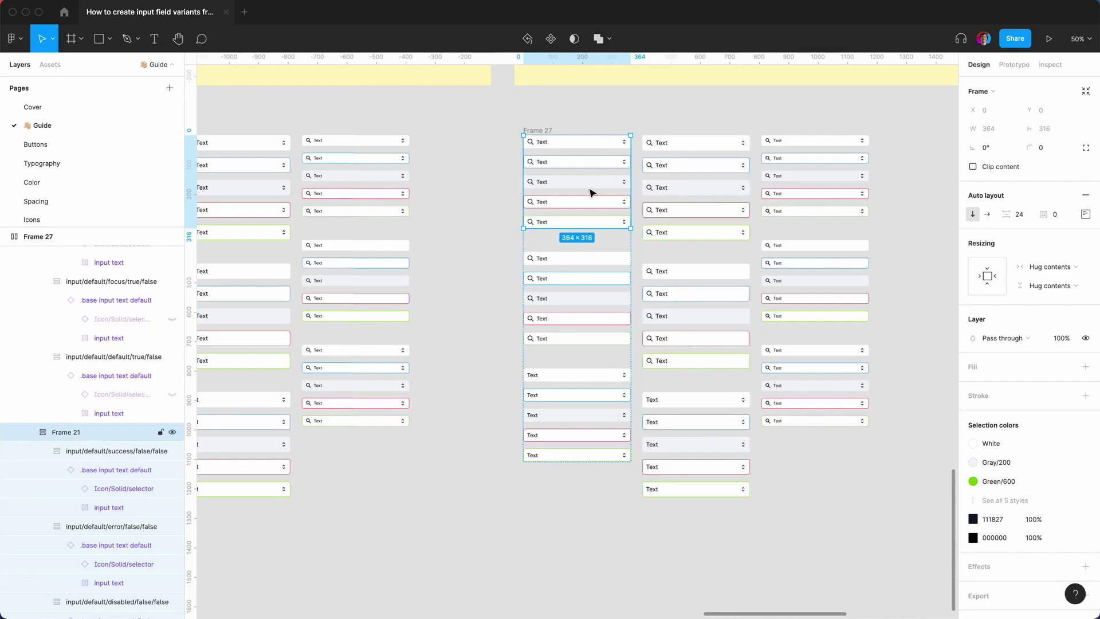
# Go to the main component of the .base input text default instance in Frame 27's first default variant
pyautogui.click(460, 301)
pyautogui.scroll(3, 455, 300)
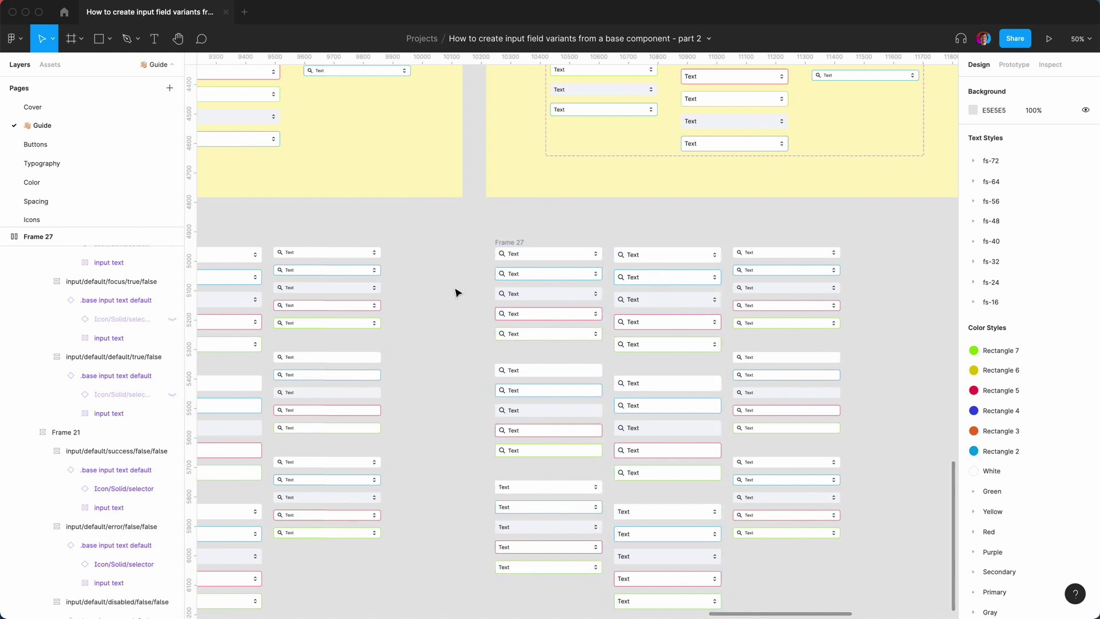
pyautogui.click(552, 258)
pyautogui.click(552, 258)
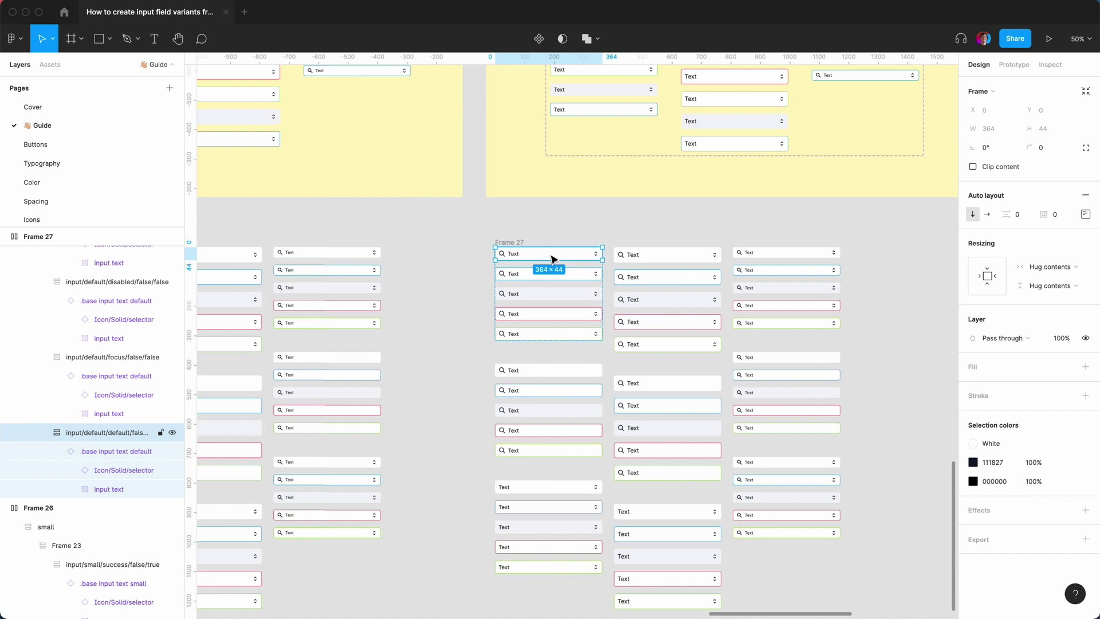
pyautogui.click(116, 452)
pyautogui.rightClick(116, 454)
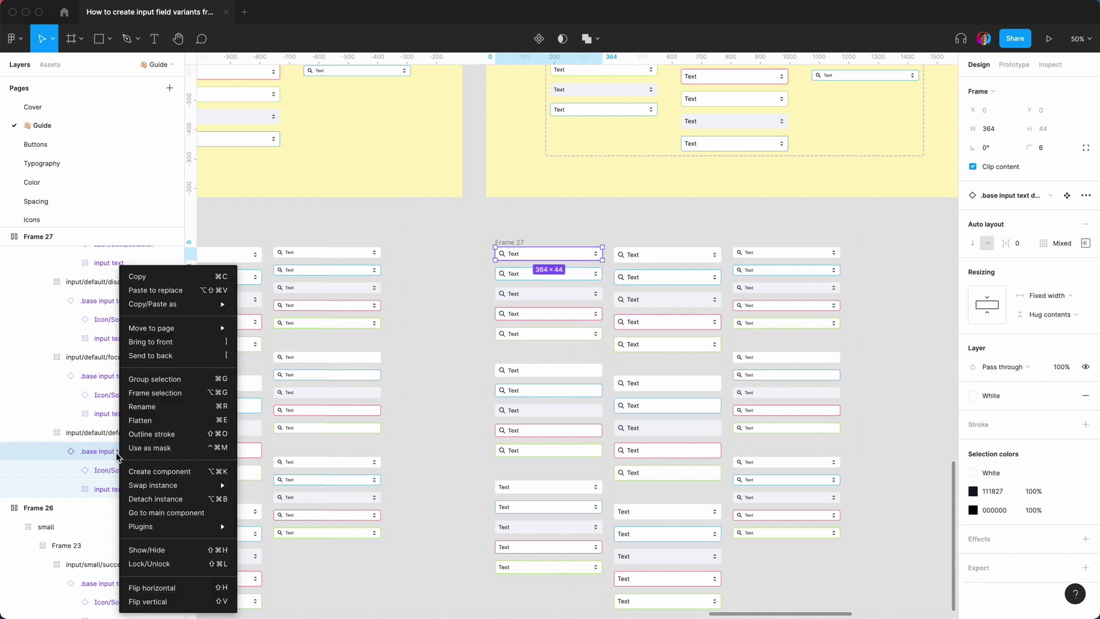
pyautogui.click(160, 512)
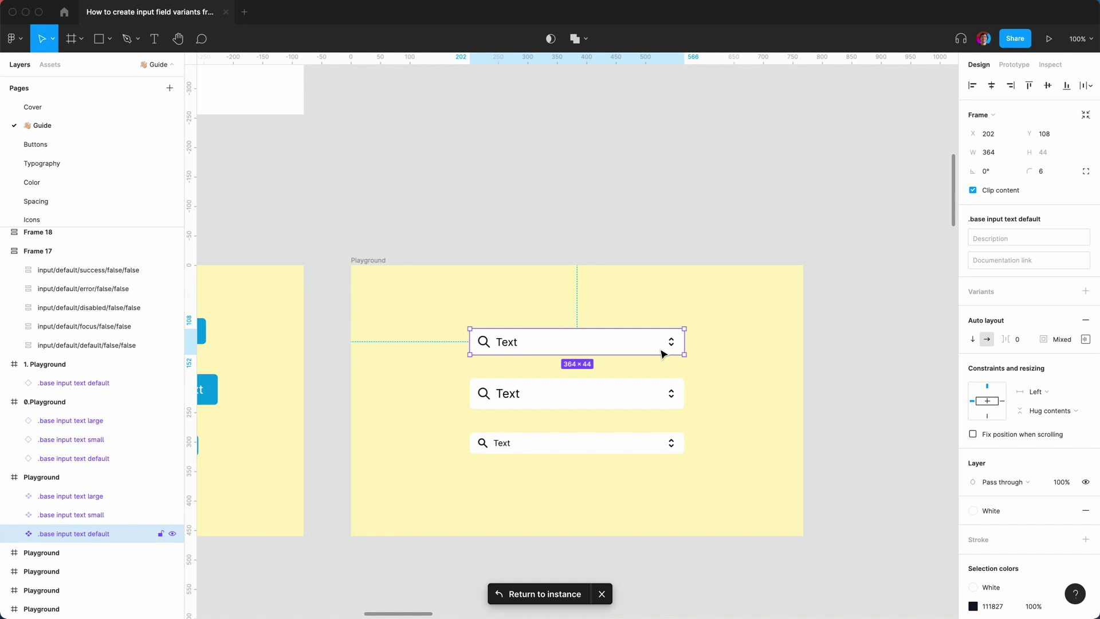
# Hide the Icon/Solid/selector and Icon/Outline/search layers in the .base input text default main component
pyautogui.press('Return')
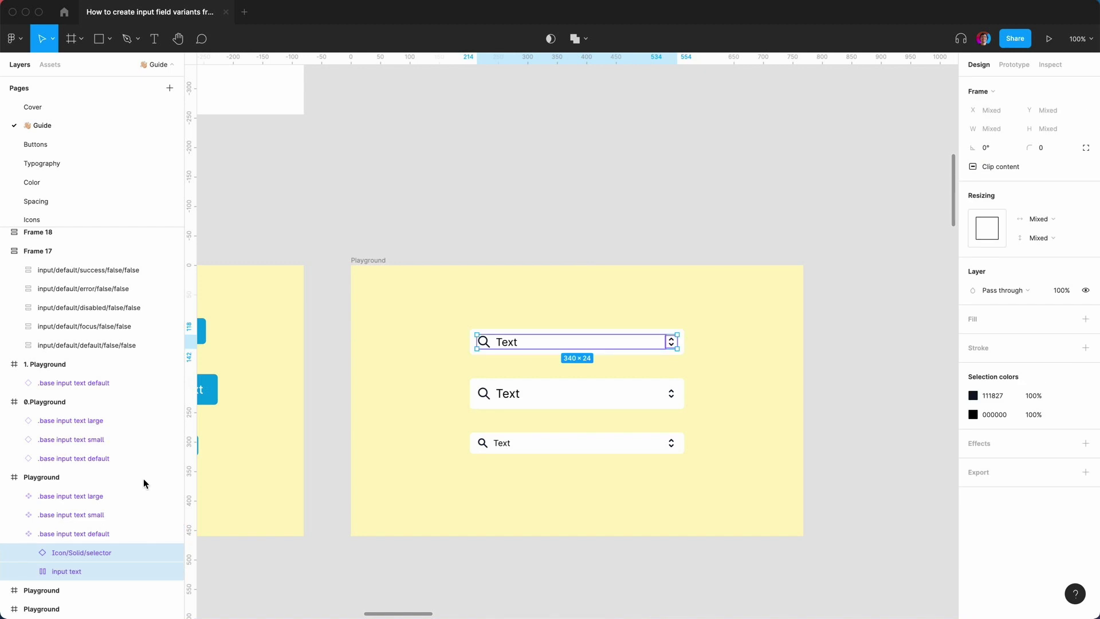
pyautogui.click(172, 553)
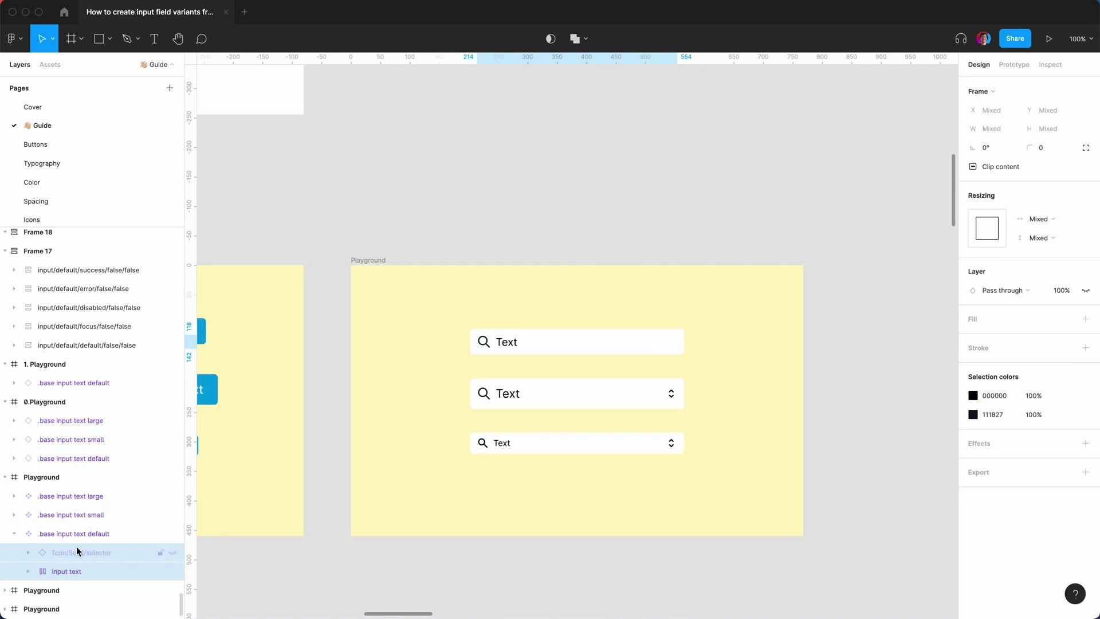
pyautogui.click(27, 571)
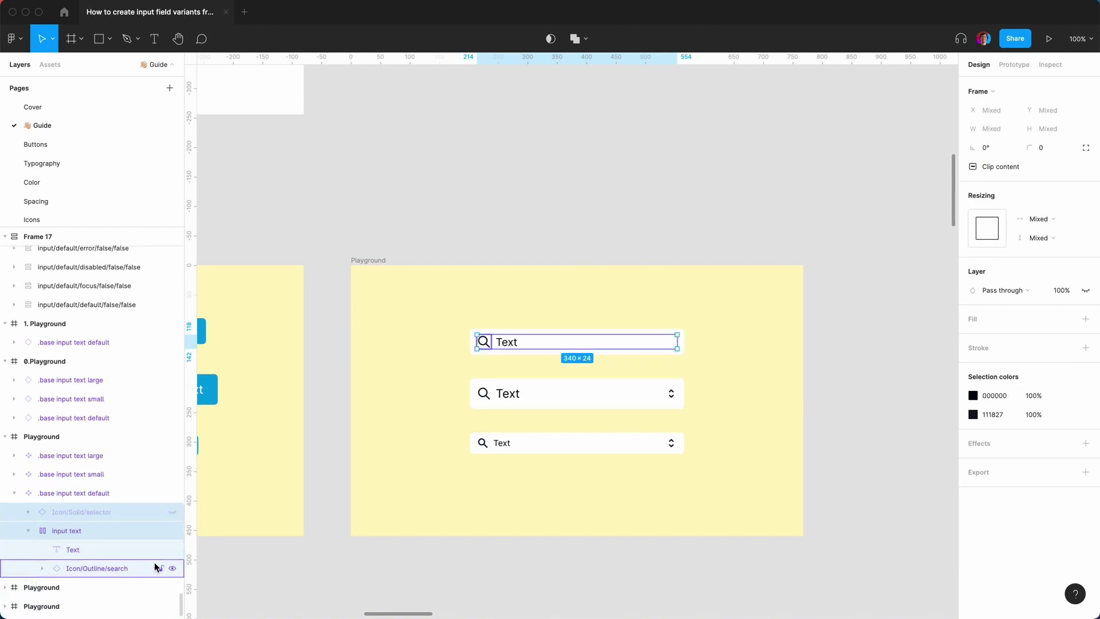
pyautogui.click(172, 568)
pyautogui.click(346, 564)
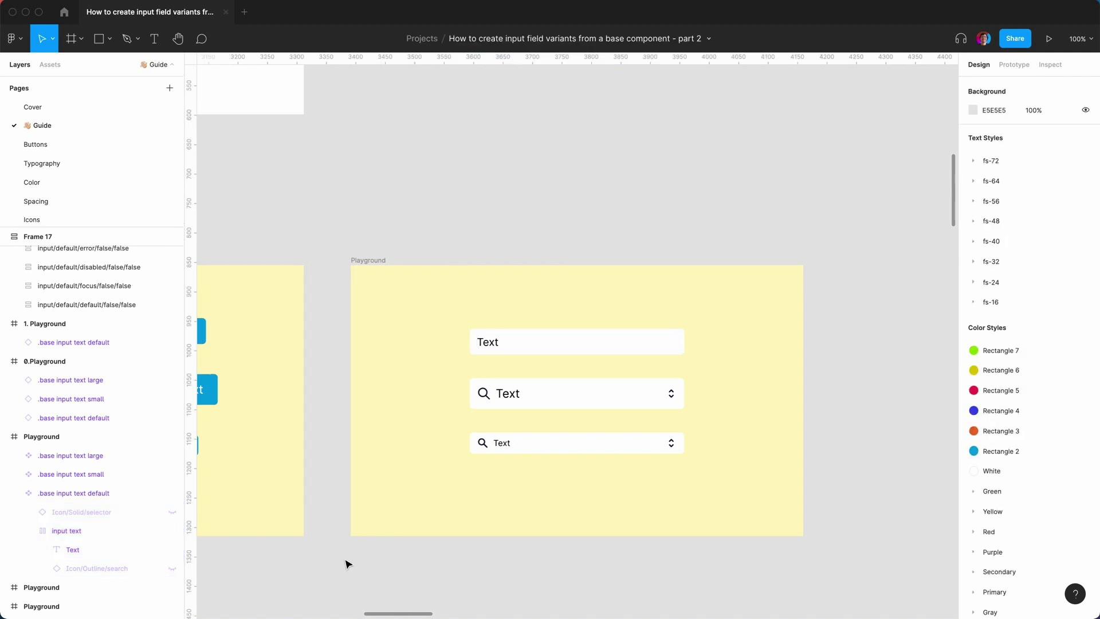
# Return to Frame 27 and check how its default column compares with the large and small columns
pyautogui.scroll(-10, 346, 564)
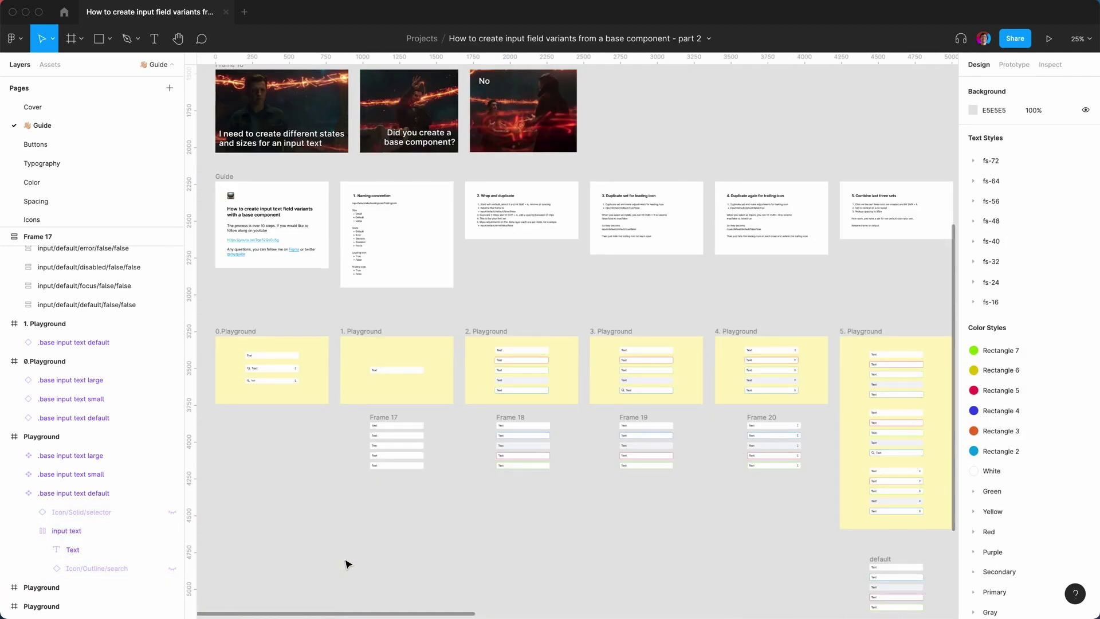
pyautogui.press('+')
pyautogui.scroll(-3, 346, 565)
pyautogui.hscroll(5, 346, 564)
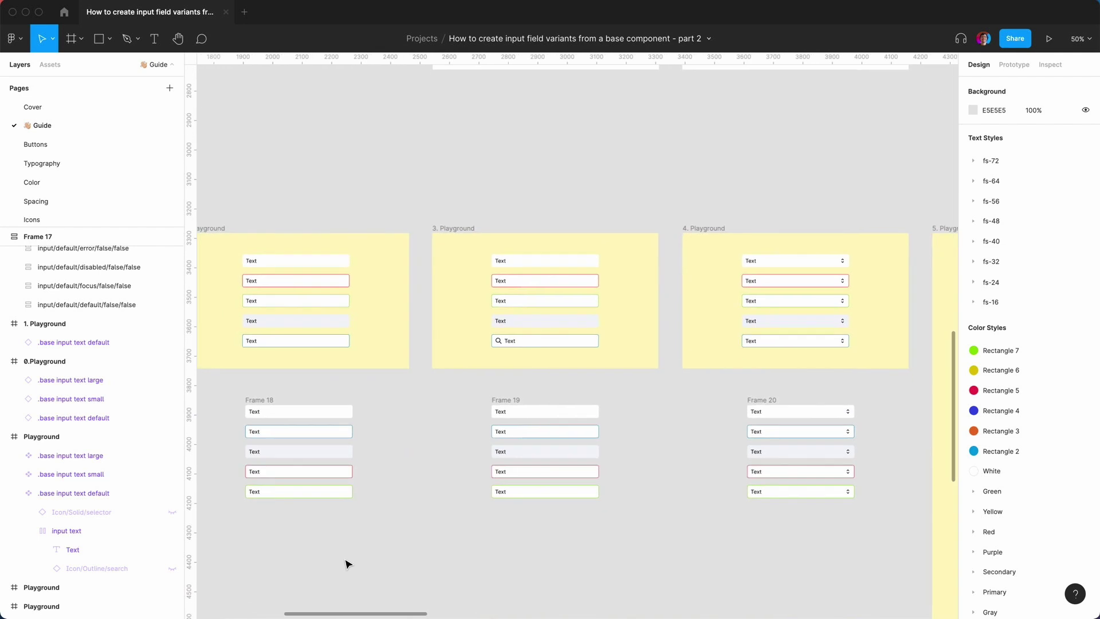
pyautogui.hscroll(15, 346, 564)
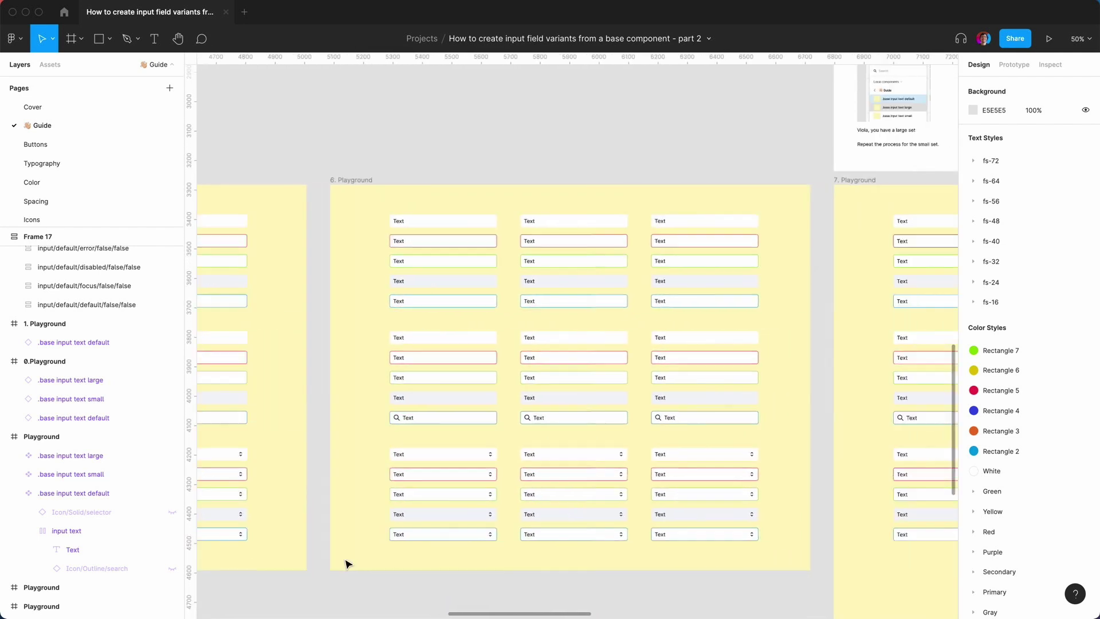
pyautogui.hscroll(3, 346, 565)
pyautogui.scroll(-8, 346, 565)
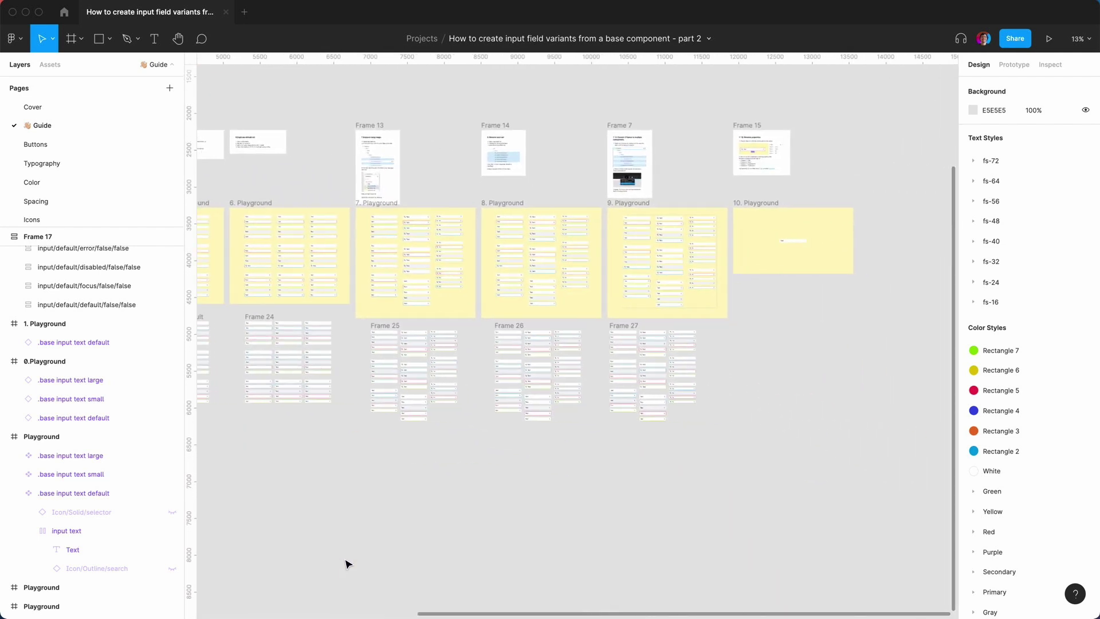
pyautogui.hscroll(10, 346, 564)
pyautogui.scroll(8, 346, 564)
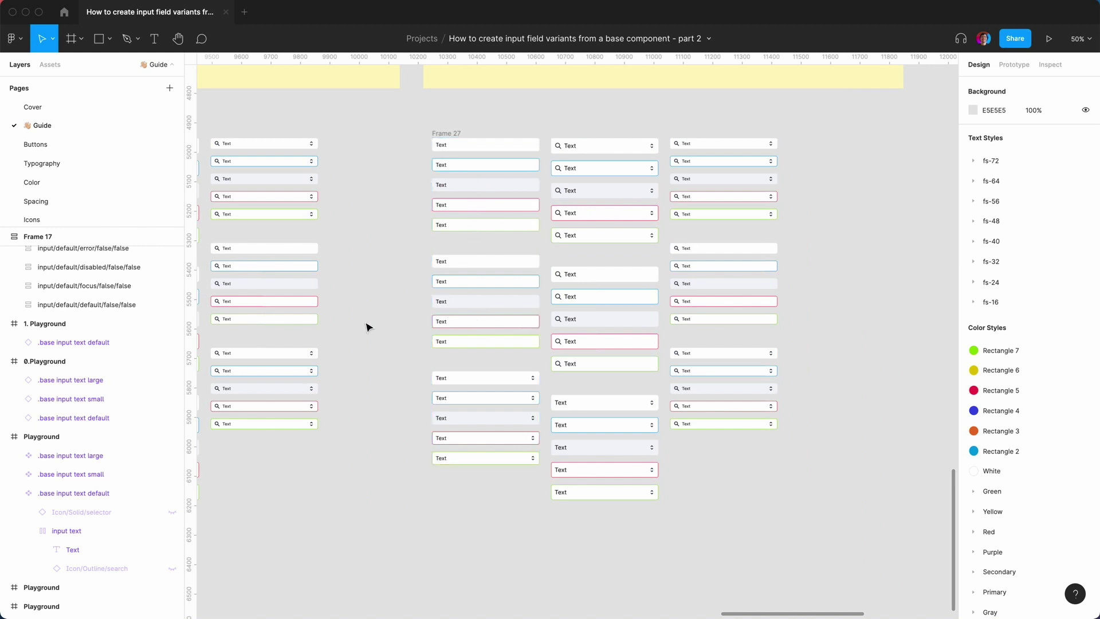
pyautogui.click(604, 195)
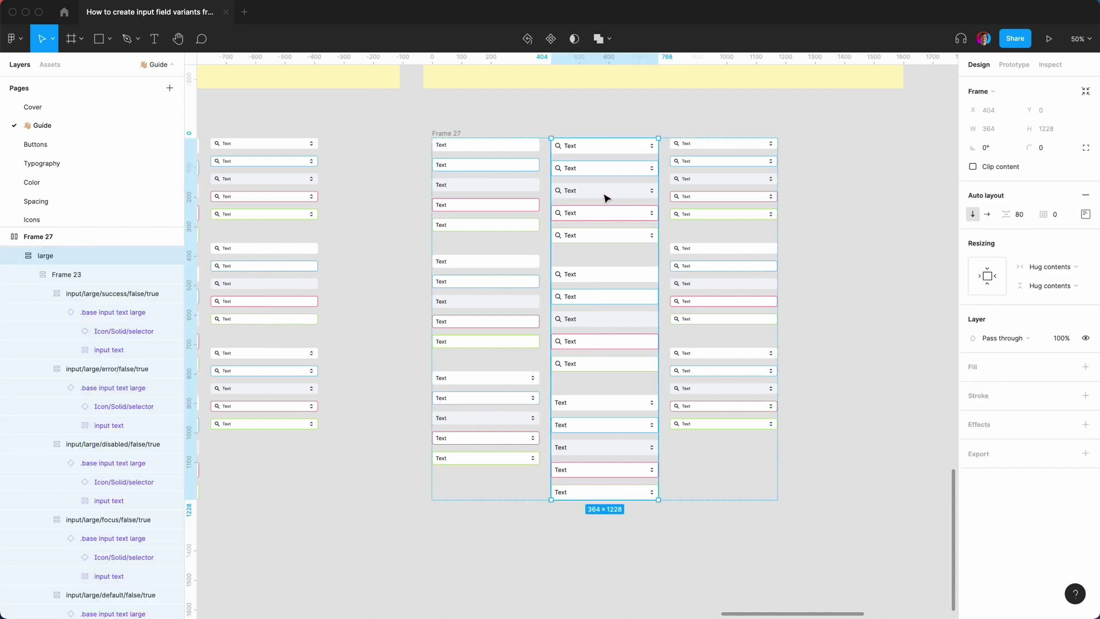
# Go to the main component of the .base input text large instance in Frame 27's first large disabled variant
pyautogui.click(603, 196)
pyautogui.rightClick(602, 196)
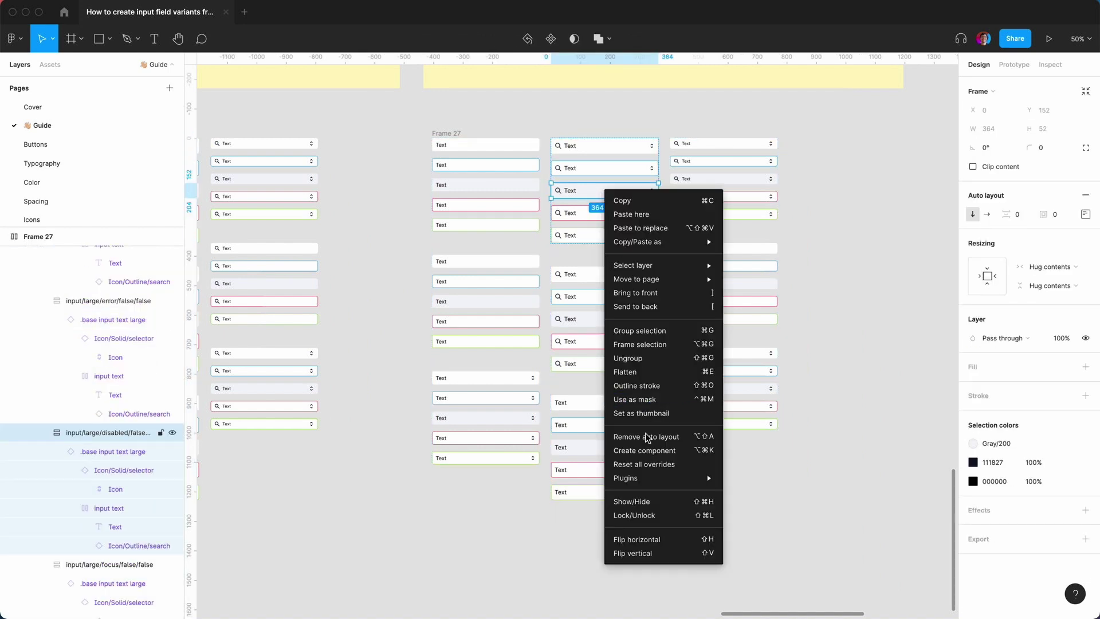
pyautogui.click(110, 451)
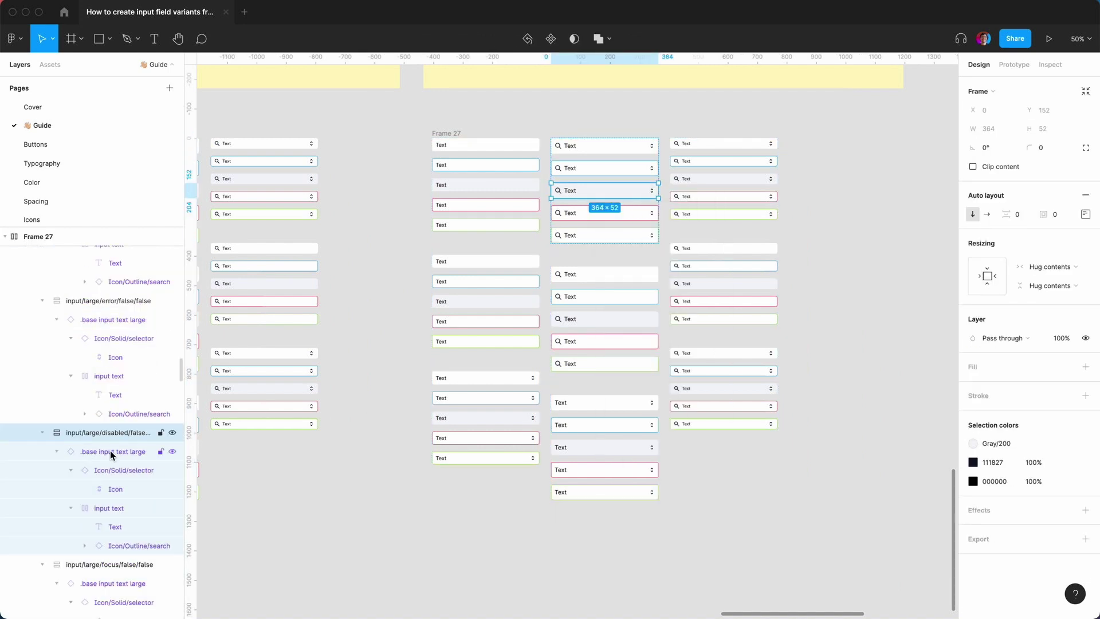
pyautogui.click(110, 451)
pyautogui.rightClick(110, 451)
pyautogui.press('Escape')
pyautogui.moveTo(150, 511)
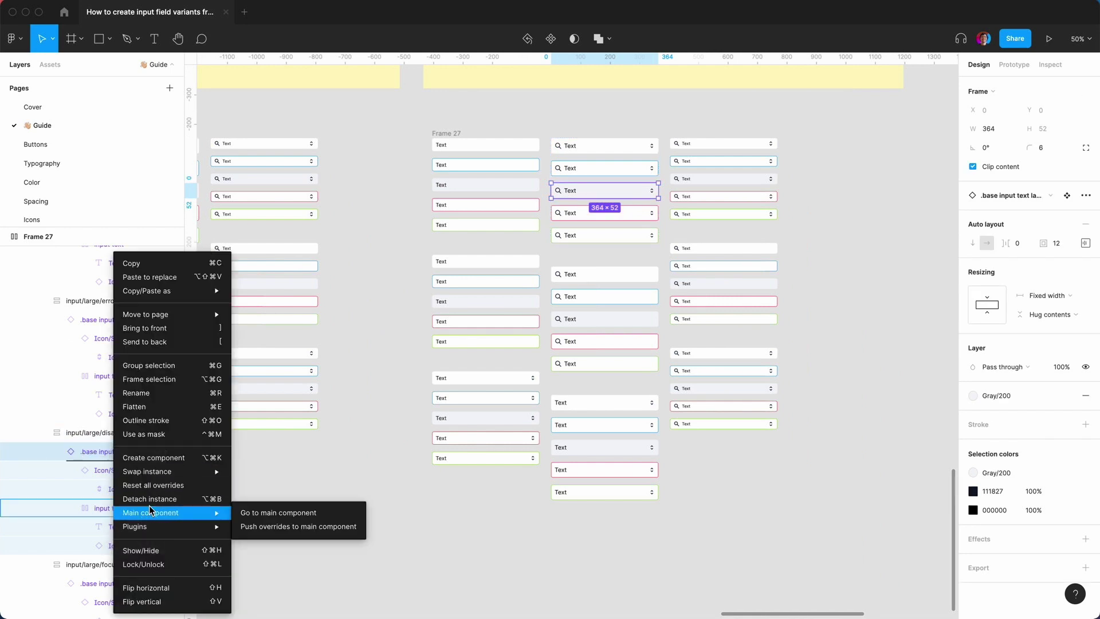
pyautogui.click(262, 513)
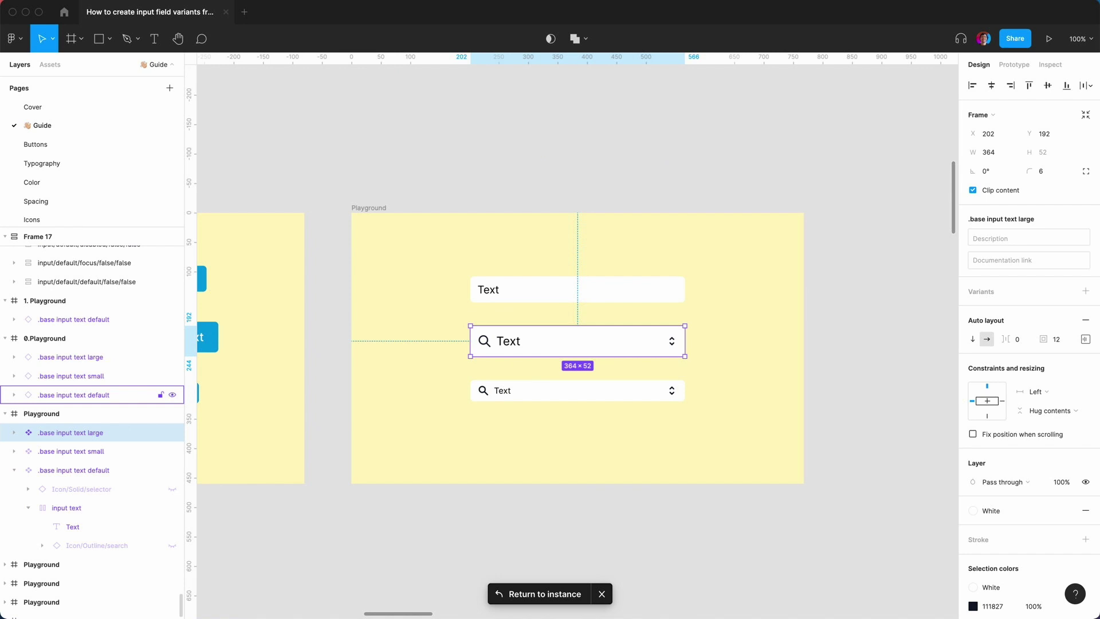
# Hide the Icon/Solid/selector and Icon/Outline/search layers in the .base input text large main component
pyautogui.press('Return')
pyautogui.press('Return')
pyautogui.click(172, 451)
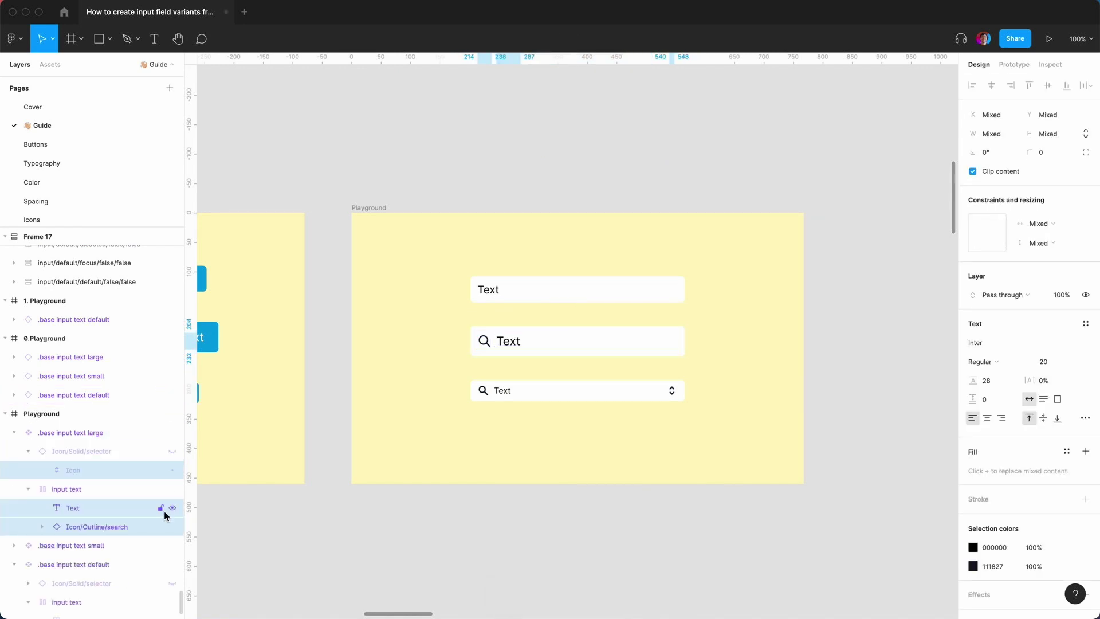
pyautogui.click(172, 527)
# Hide the Icon/Solid/selector and Icon/Solid/search layers in the .base input text small main component
pyautogui.click(606, 401)
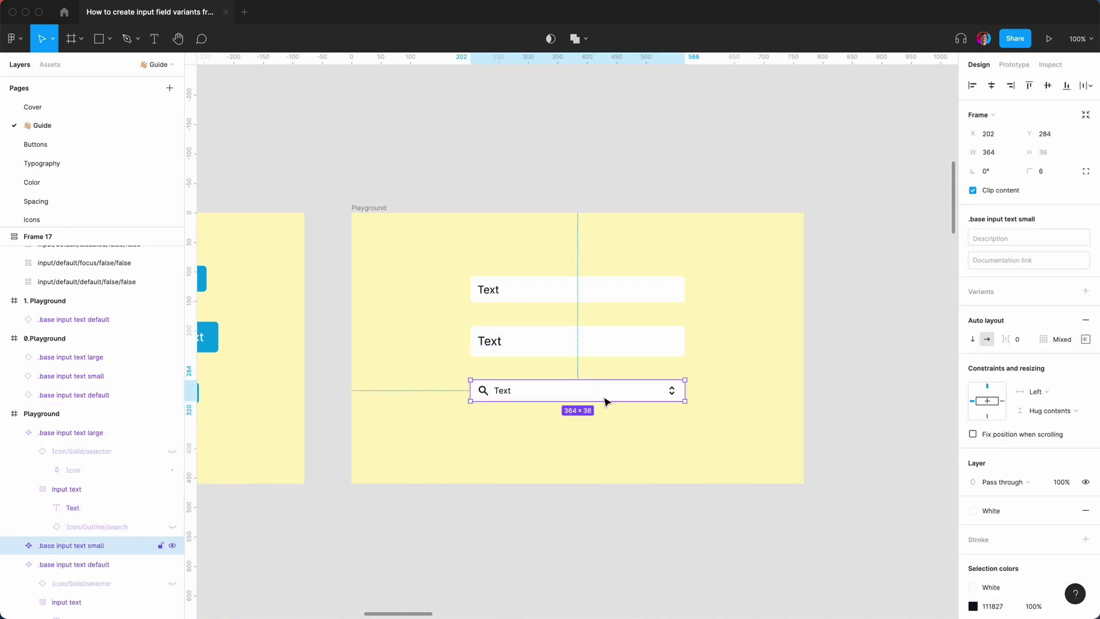
pyautogui.press('Return')
pyautogui.press('Return')
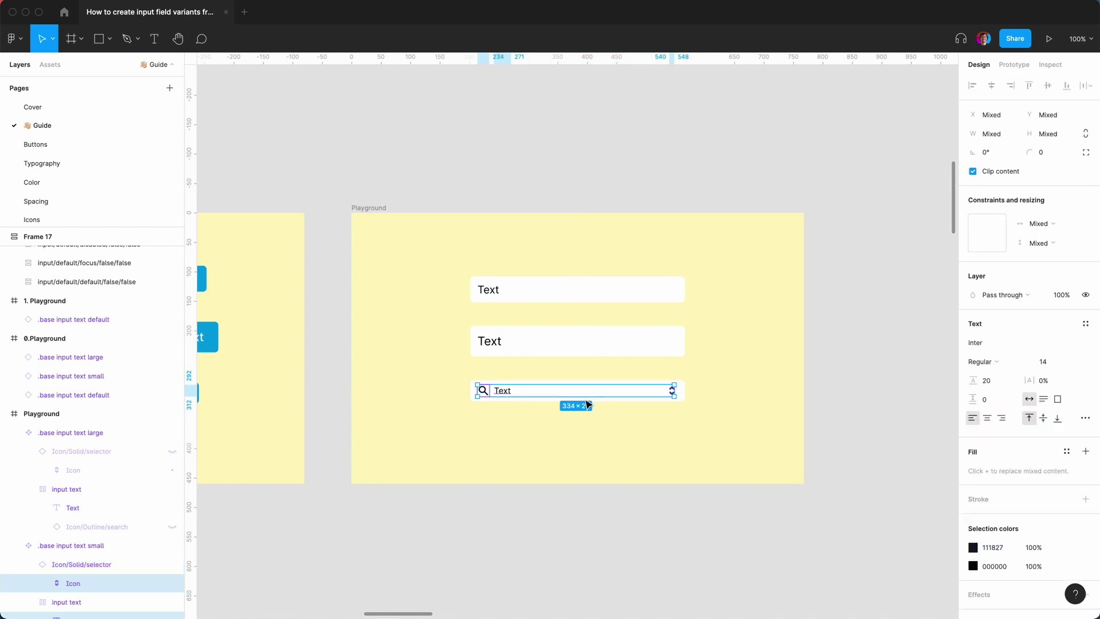
pyautogui.click(172, 496)
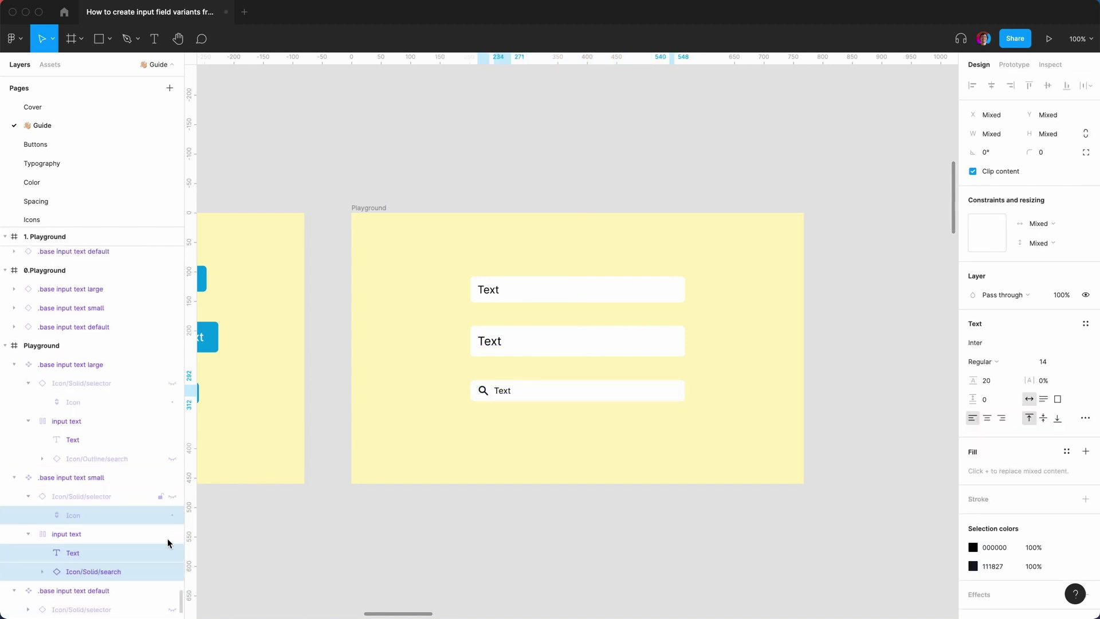
pyautogui.click(172, 571)
pyautogui.click(392, 553)
# Return to Frame 27 and check the icon visibility in all variant groups of the default, large and small columns
pyautogui.scroll(-5, 392, 552)
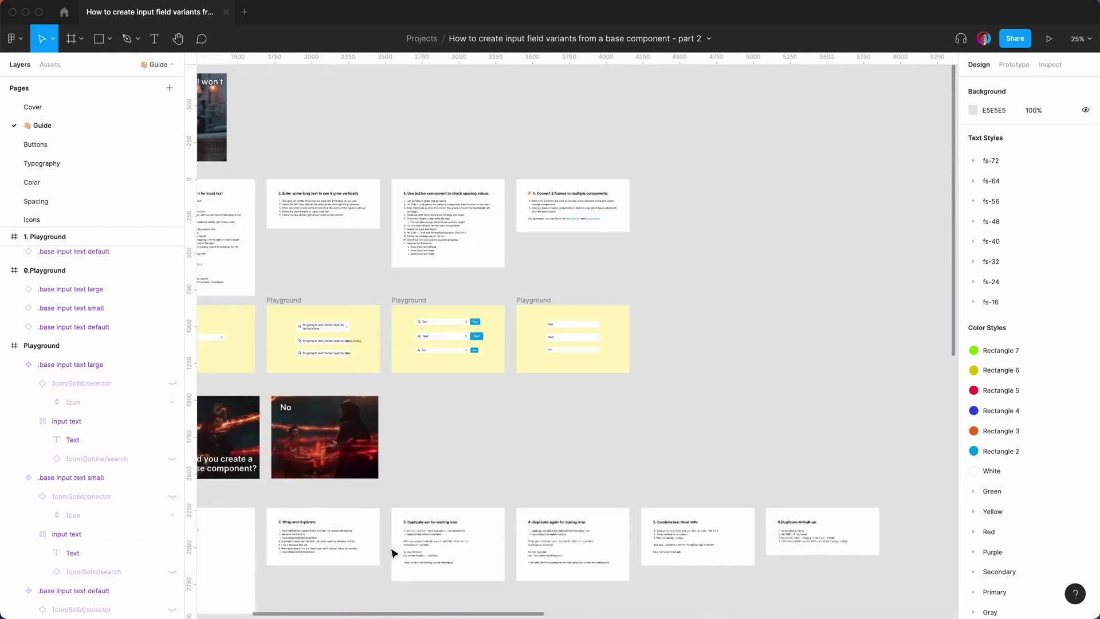
pyautogui.scroll(-5, 392, 553)
pyautogui.scroll(5, 393, 552)
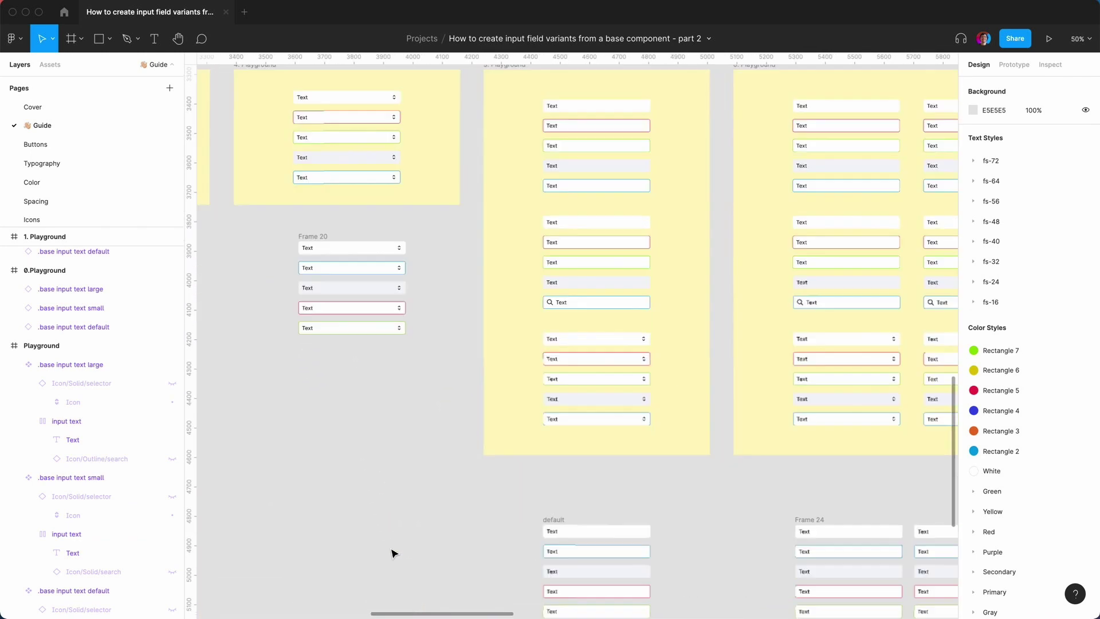
pyautogui.scroll(-4, 393, 553)
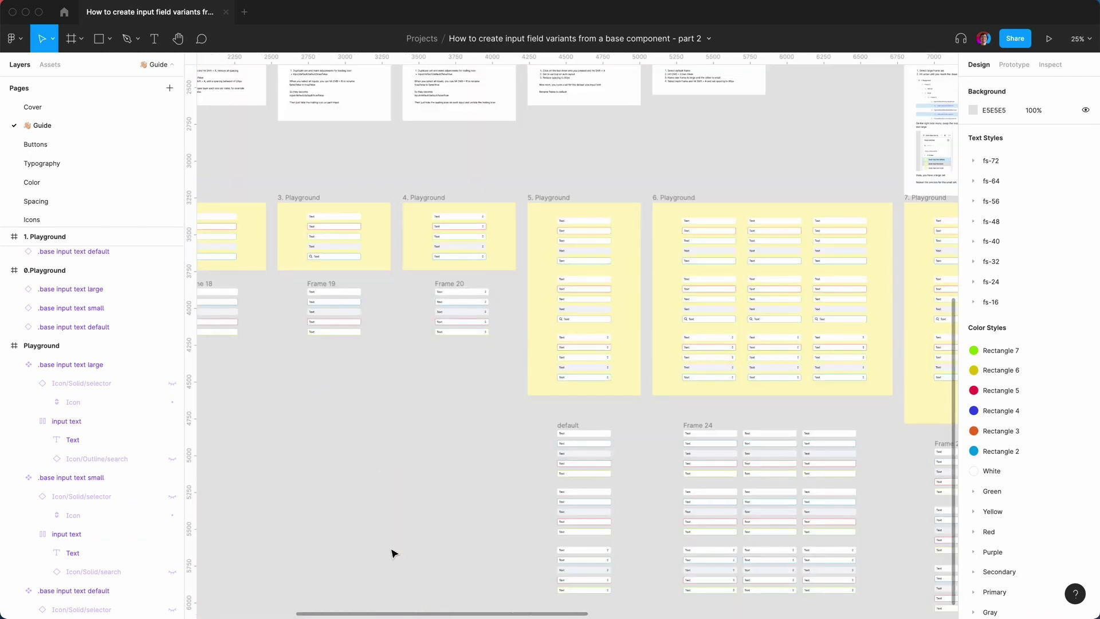
pyautogui.scroll(-6, 393, 553)
pyautogui.hscroll(14, 392, 553)
pyautogui.scroll(4, 392, 553)
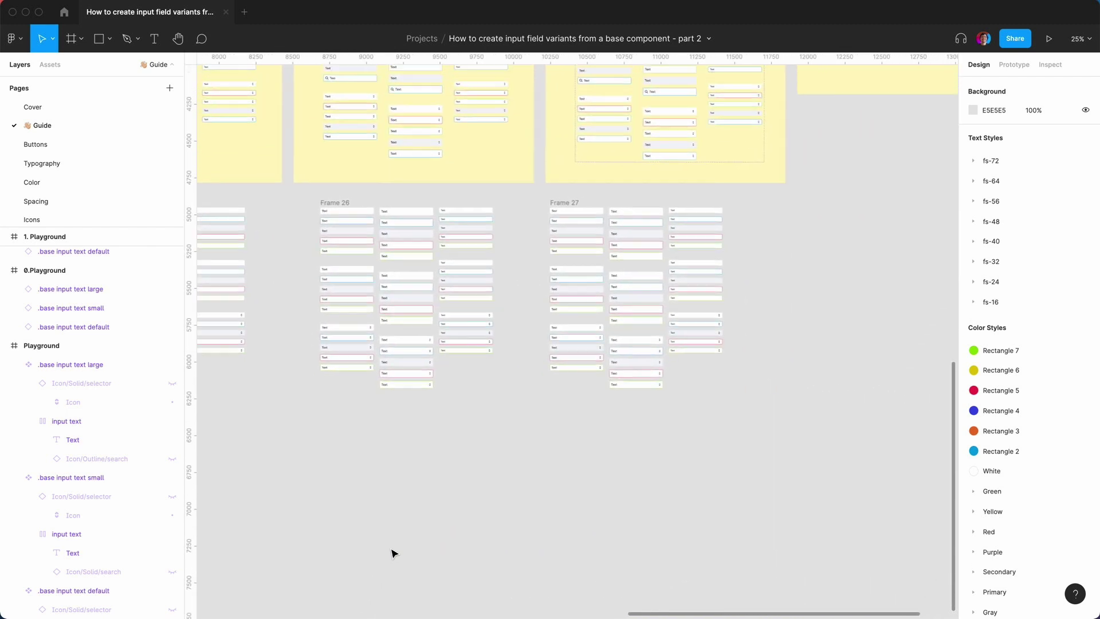
pyautogui.hscroll(4, 393, 552)
pyautogui.scroll(1, 392, 553)
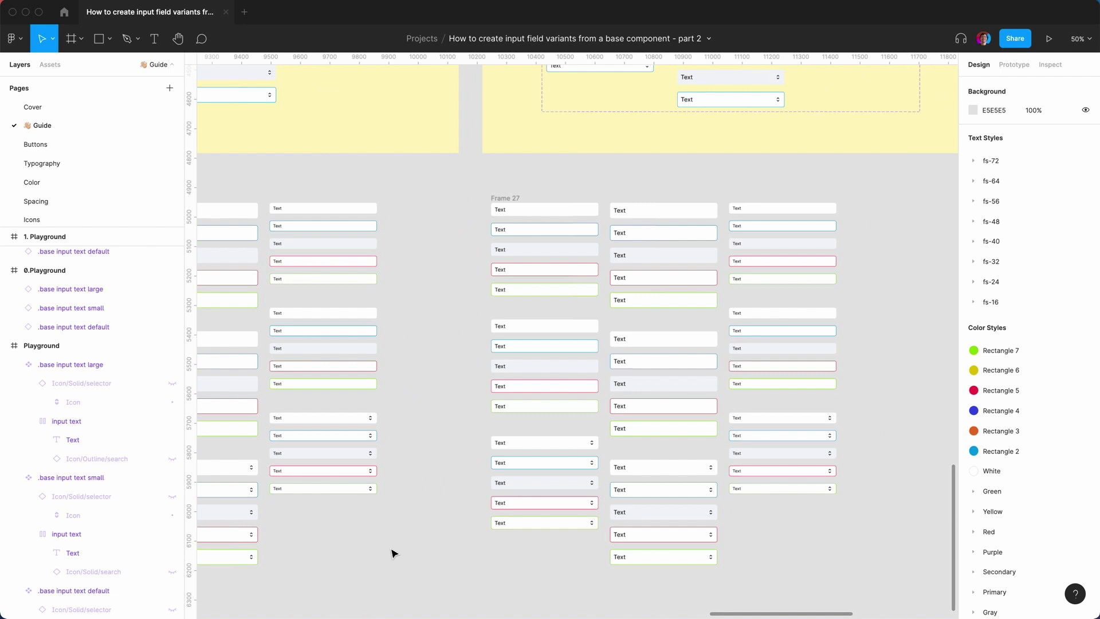
pyautogui.scroll(4, 392, 553)
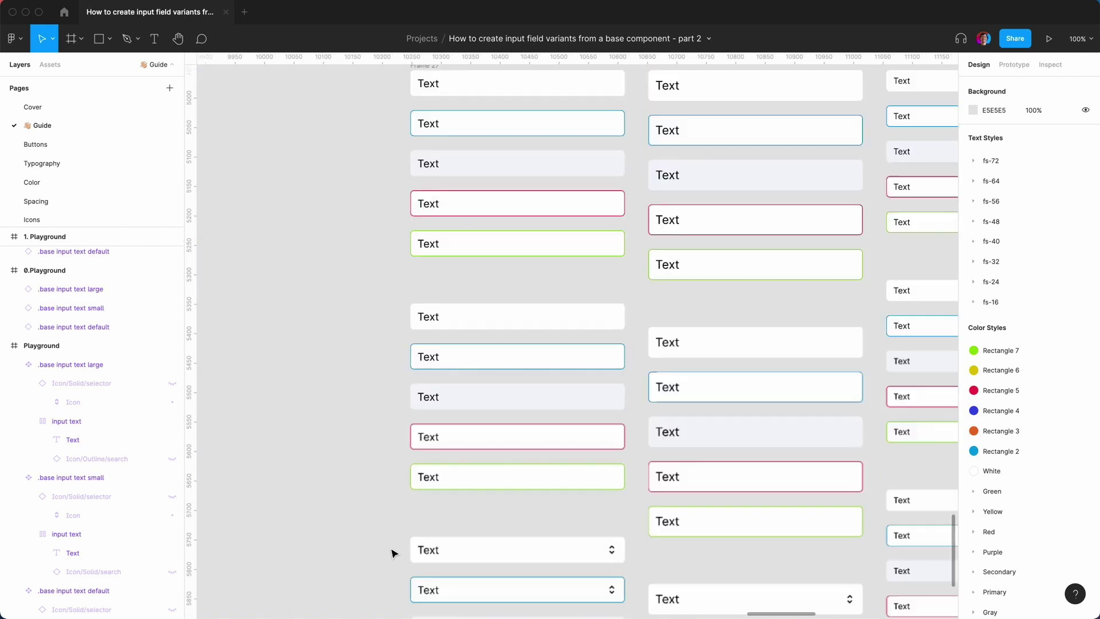
pyautogui.scroll(-3, 393, 552)
pyautogui.hscroll(3, 392, 553)
pyautogui.hscroll(-3, 392, 553)
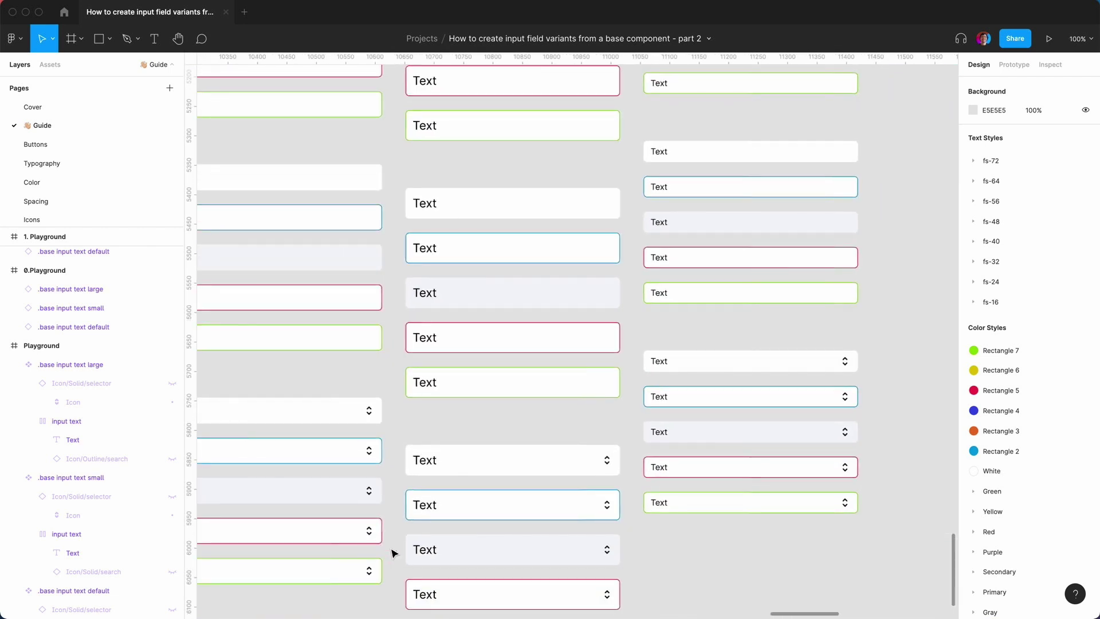
pyautogui.scroll(3, 392, 553)
pyautogui.hscroll(-3, 393, 552)
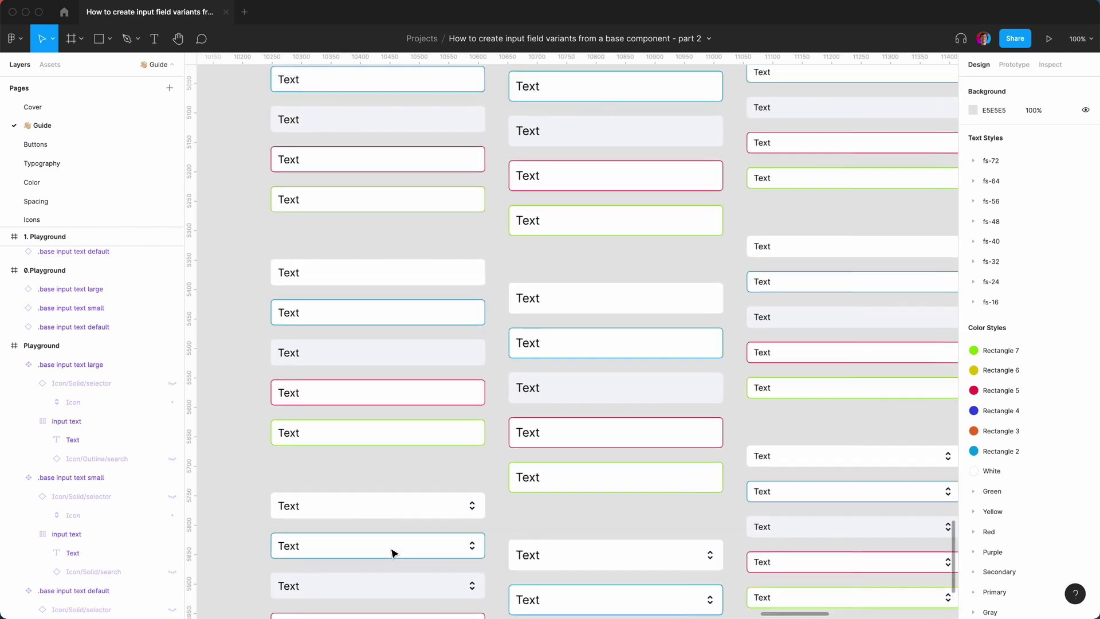
pyautogui.scroll(1, 393, 553)
pyautogui.scroll(-1, 401, 487)
# Show the Icon/Outline/search layer in the success and error variants of the default column's Frame 22 group
pyautogui.click(409, 405)
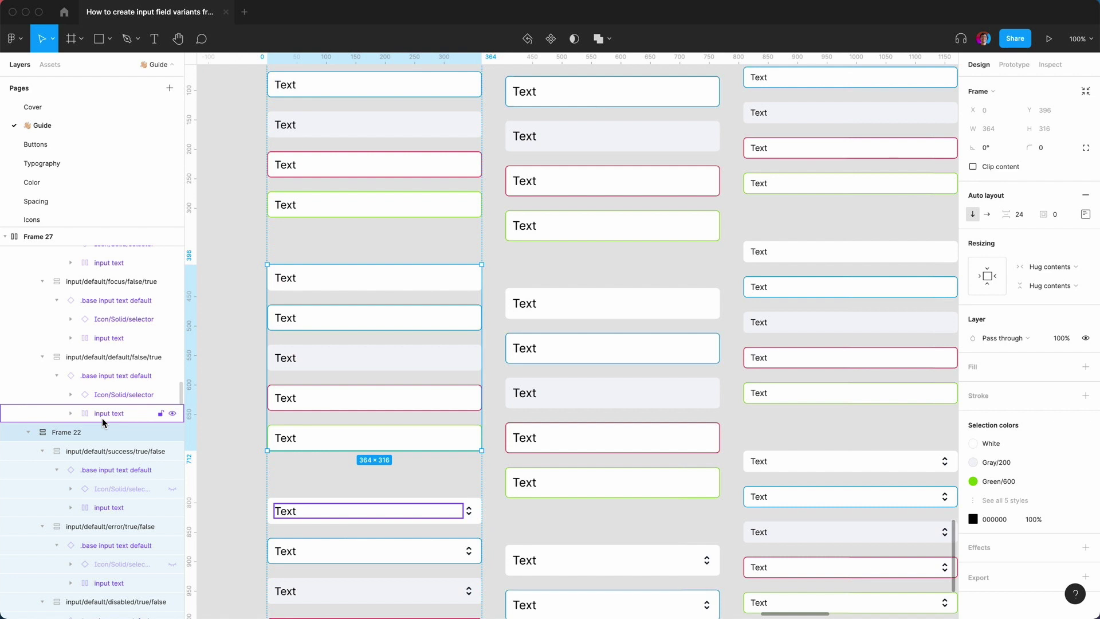
pyautogui.press('Return')
pyautogui.press('Return')
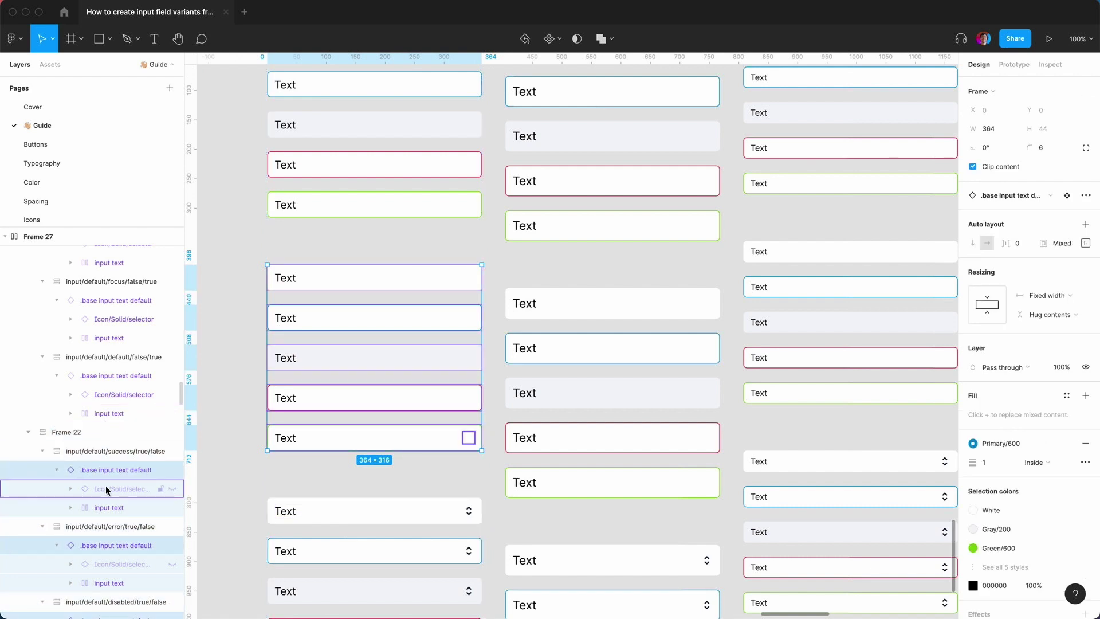
pyautogui.press('Return')
pyautogui.press('Return')
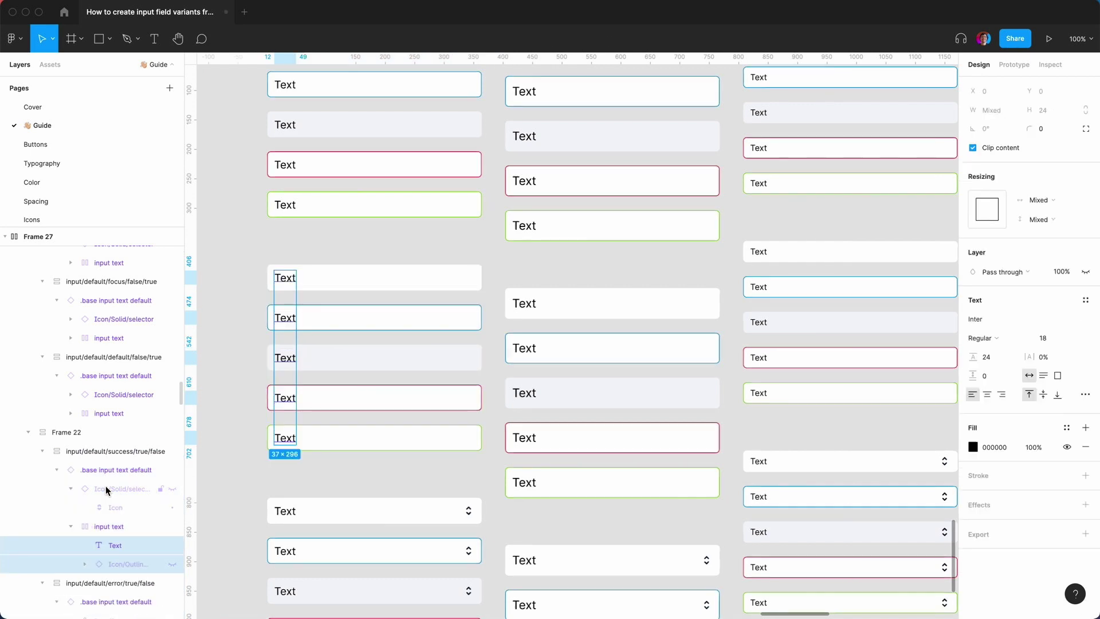
pyautogui.scroll(-3, 115, 487)
pyautogui.click(172, 488)
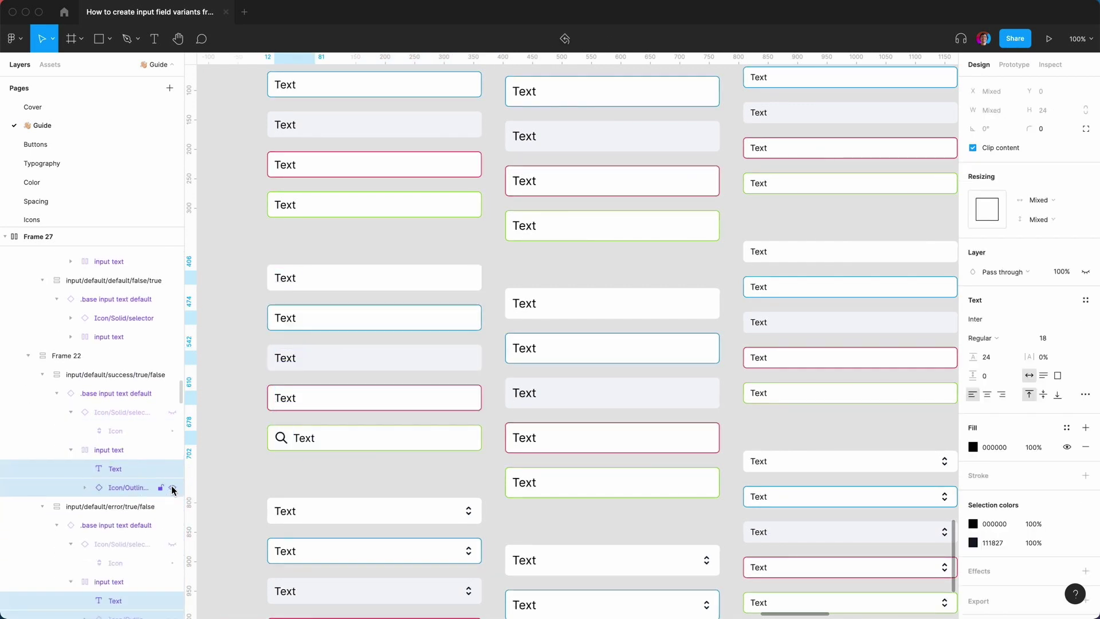
pyautogui.scroll(-2, 172, 488)
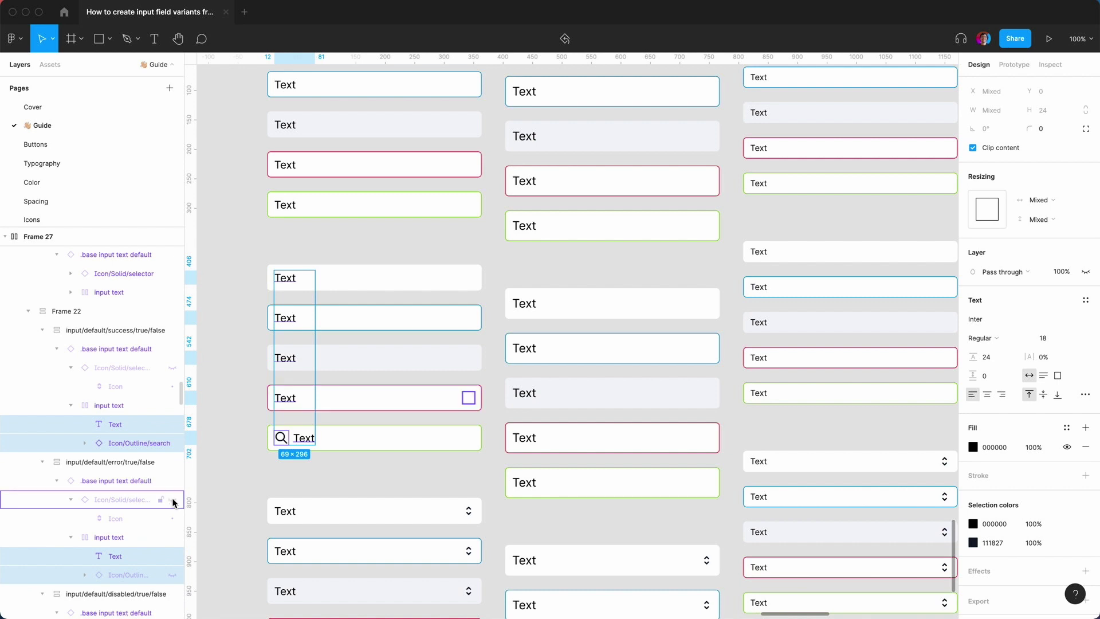
pyautogui.click(174, 574)
# Show the Icon/Outline/search layer in the disabled, focus and default variants of the default column's Frame 22 group
pyautogui.scroll(-3, 143, 527)
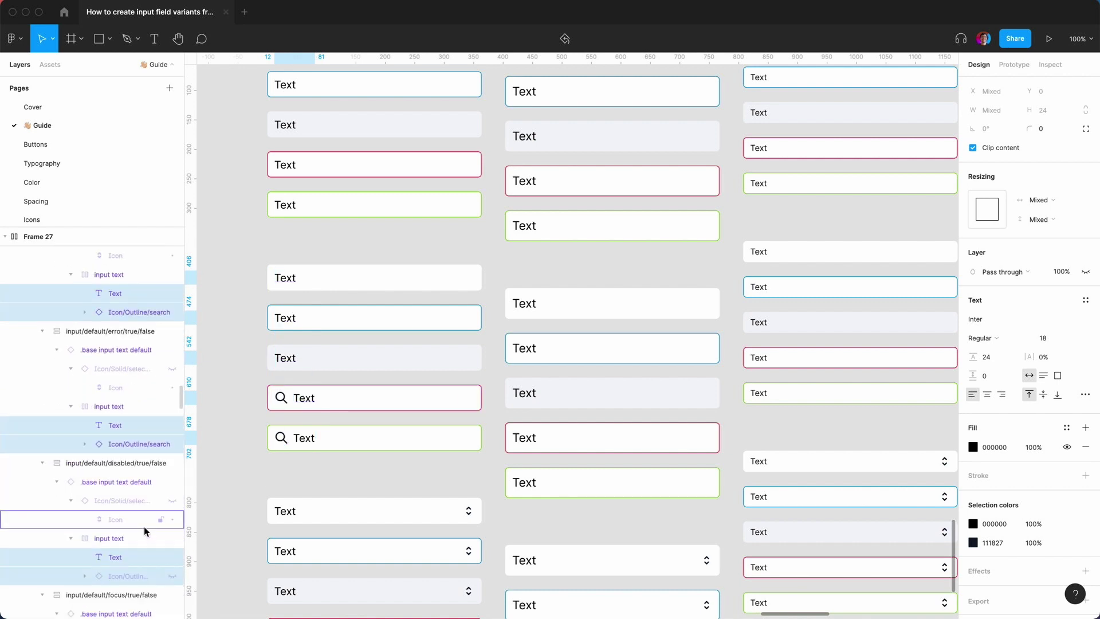
pyautogui.click(173, 576)
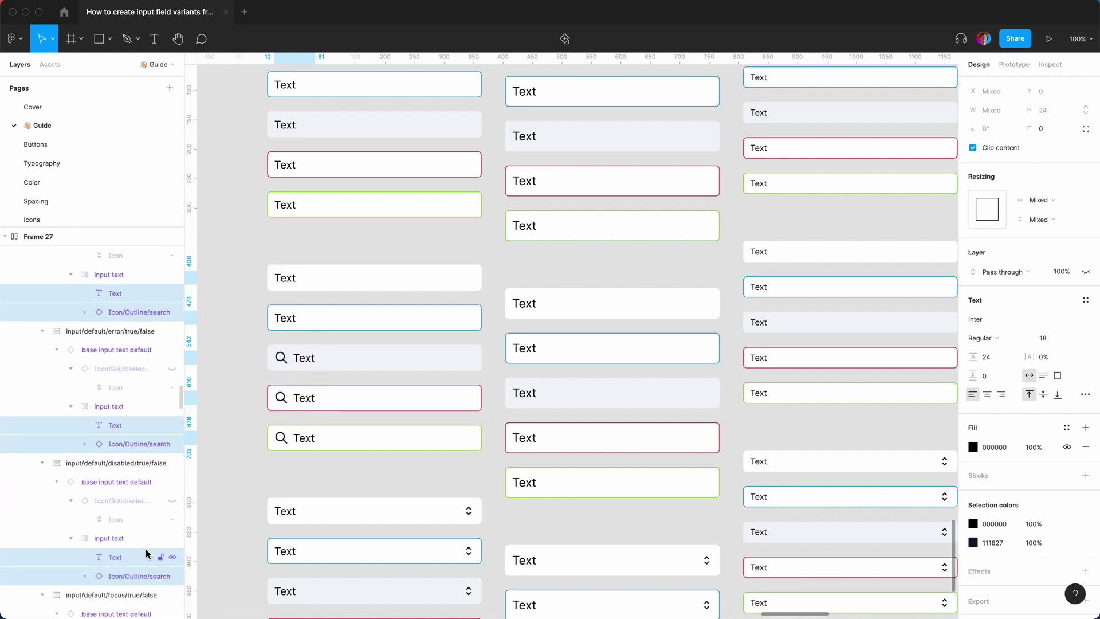
pyautogui.scroll(-3, 147, 553)
pyautogui.click(172, 567)
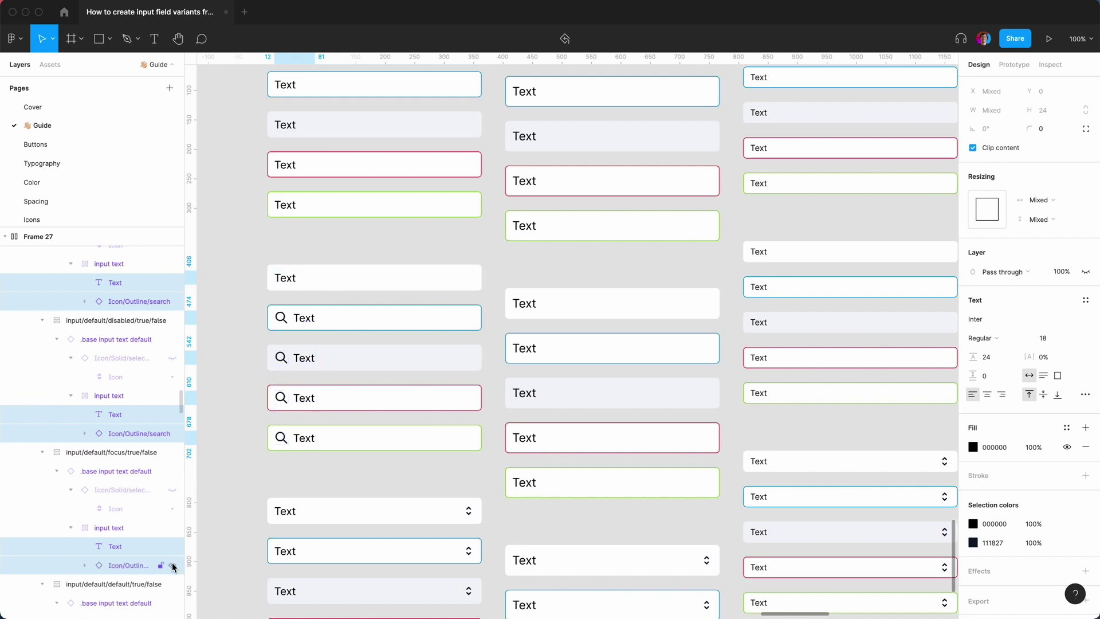
pyautogui.scroll(-4, 166, 544)
pyautogui.click(173, 505)
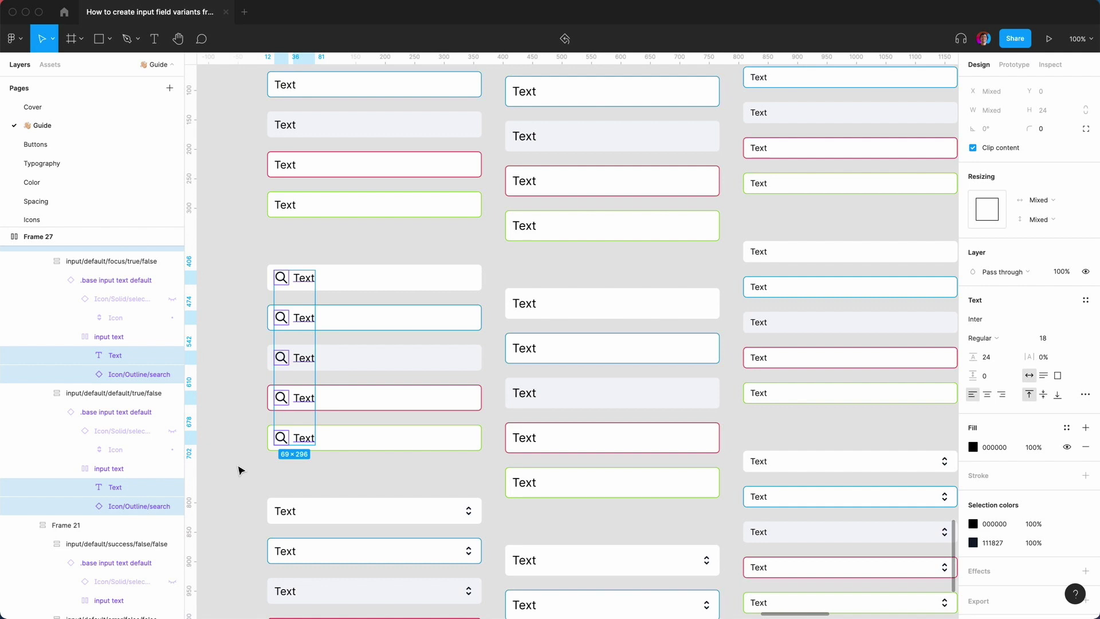
# Show the search icon layer in all five variants of the Frame 22 group in both the large and small columns
pyautogui.click(548, 417)
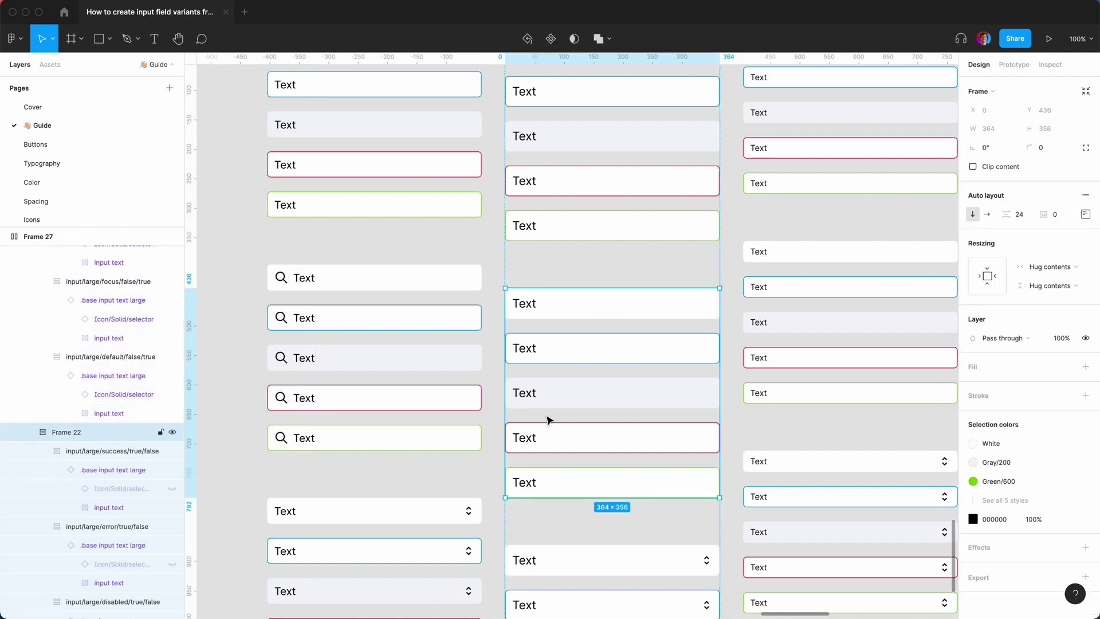
pyautogui.press('Return')
pyautogui.press('Return')
pyautogui.press('Return')
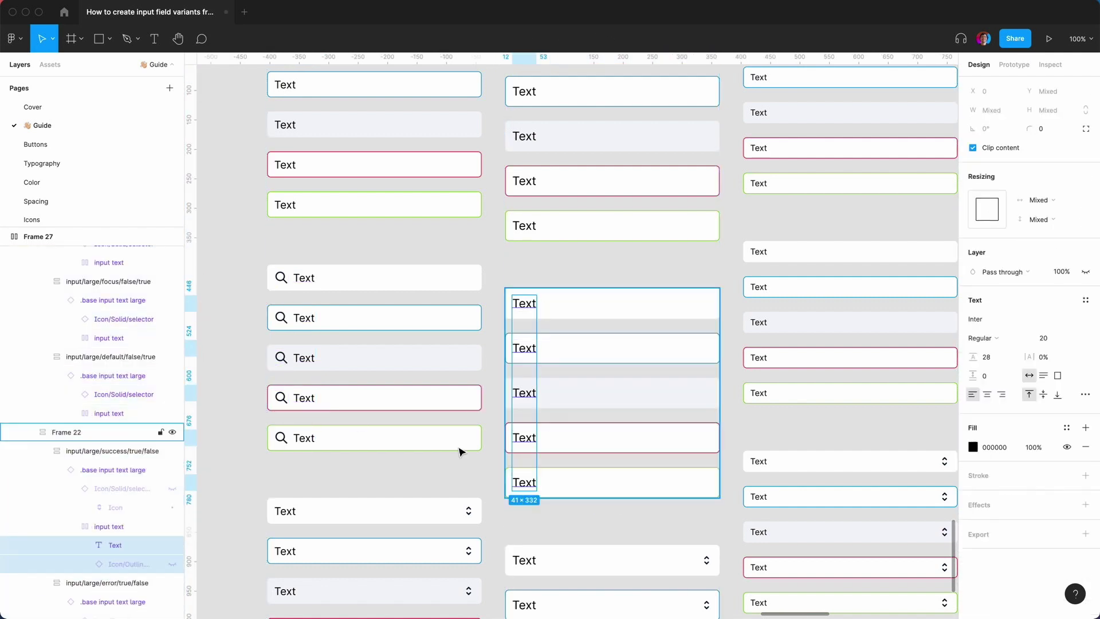
pyautogui.click(172, 520)
pyautogui.click(171, 479)
pyautogui.click(171, 481)
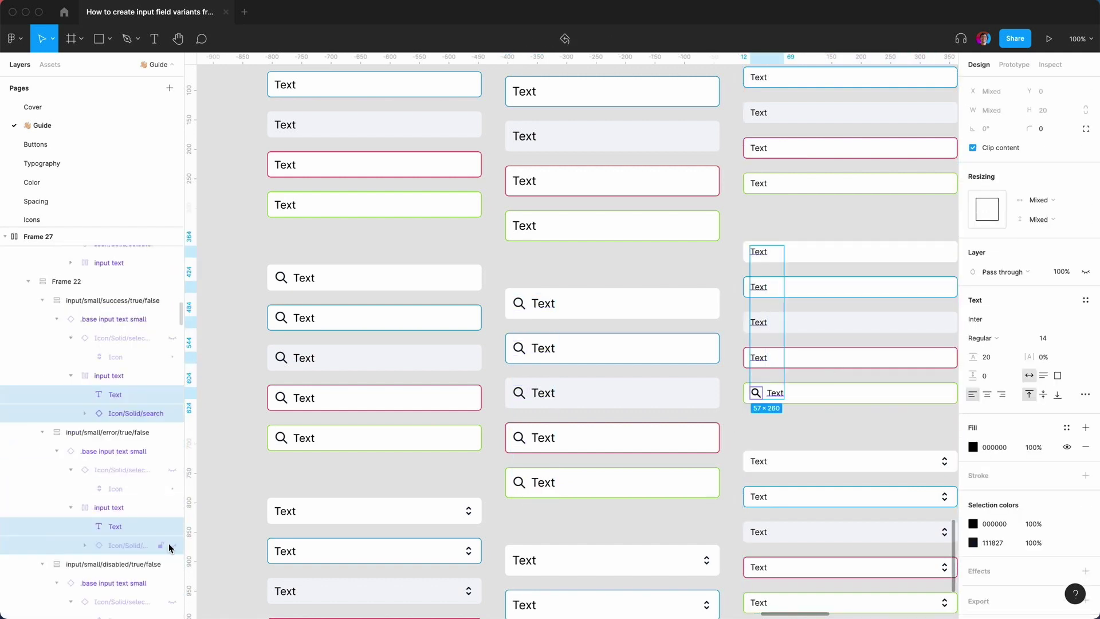
pyautogui.click(124, 538)
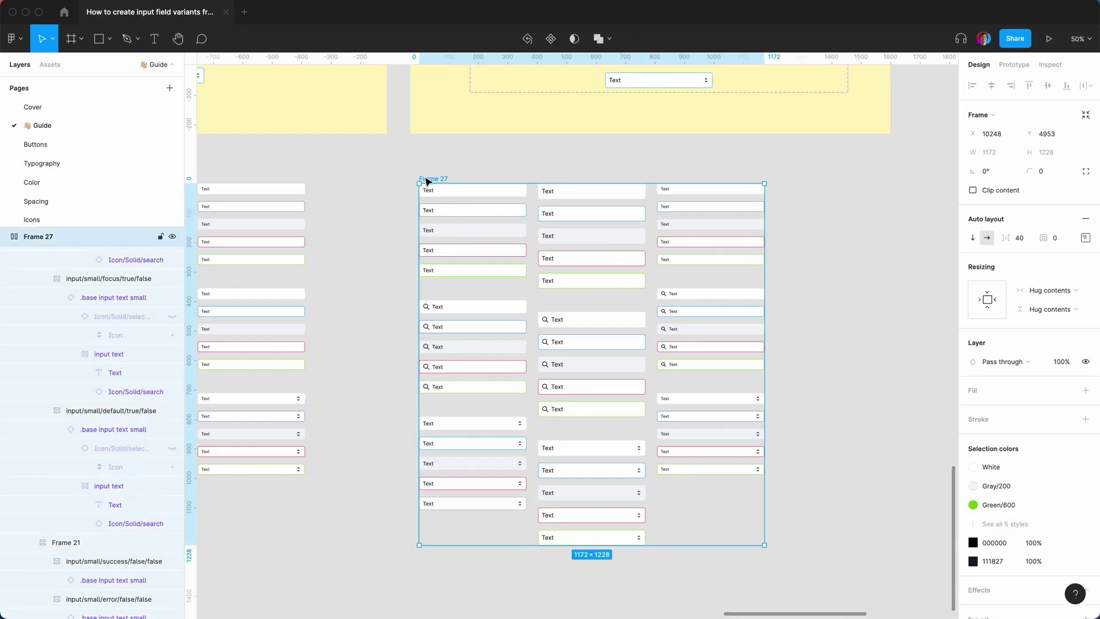
# Select all the individual input components nested in Frame 27 and combine them as variants
pyautogui.press('Return')
pyautogui.press('Return')
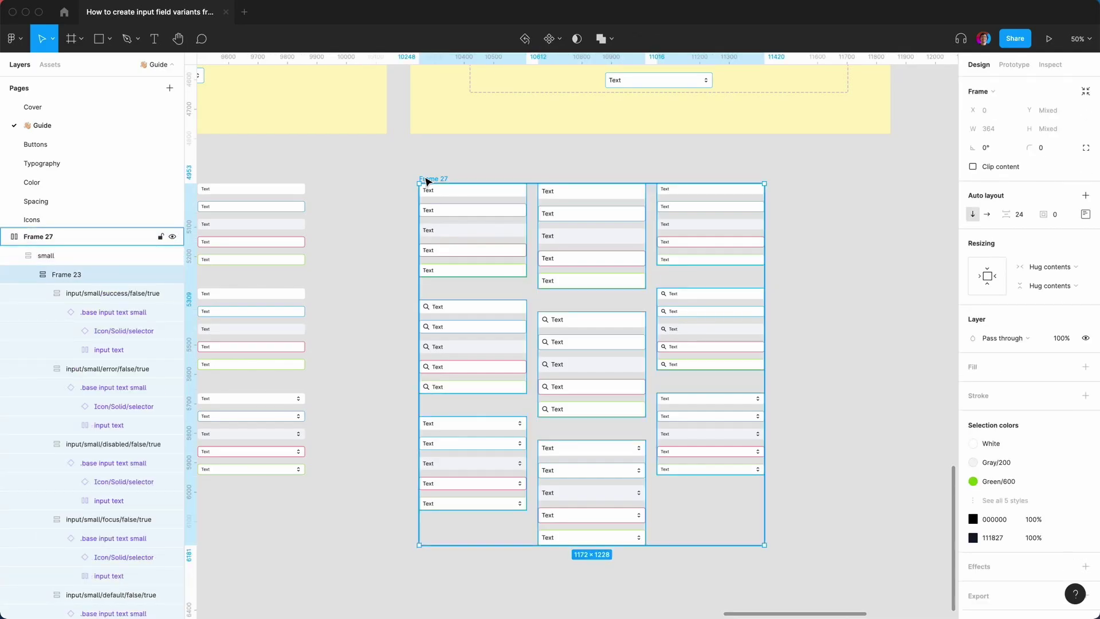
pyautogui.press('Return')
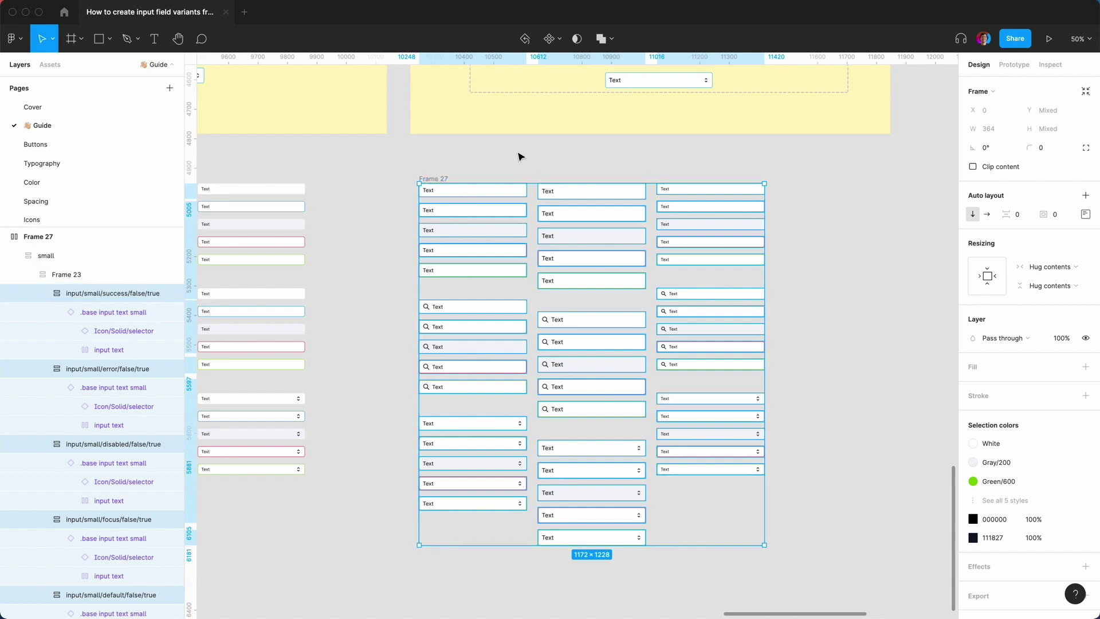
pyautogui.click(558, 39)
pyautogui.click(556, 95)
# Delete the empty default, large and small frames left inside Frame 27, and select Frame 27 itself
pyautogui.hscroll(2, 515, 366)
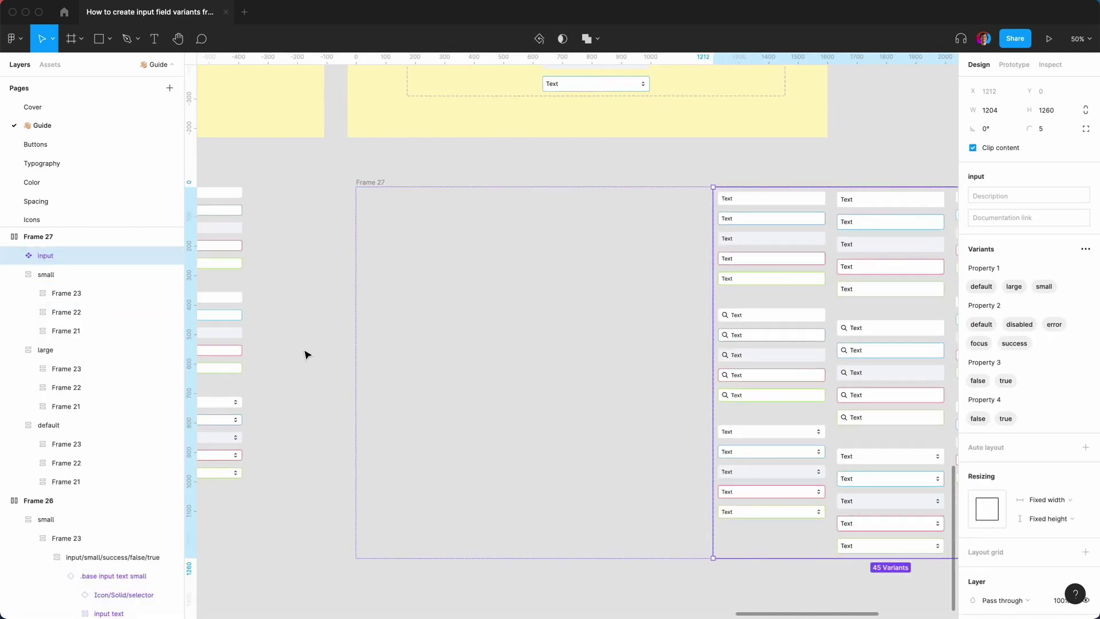
pyautogui.click(418, 340)
pyautogui.keyDown('shift'); pyautogui.click(515, 332); pyautogui.keyUp('shift')
pyautogui.keyDown('shift'); pyautogui.click(662, 334); pyautogui.keyUp('shift')
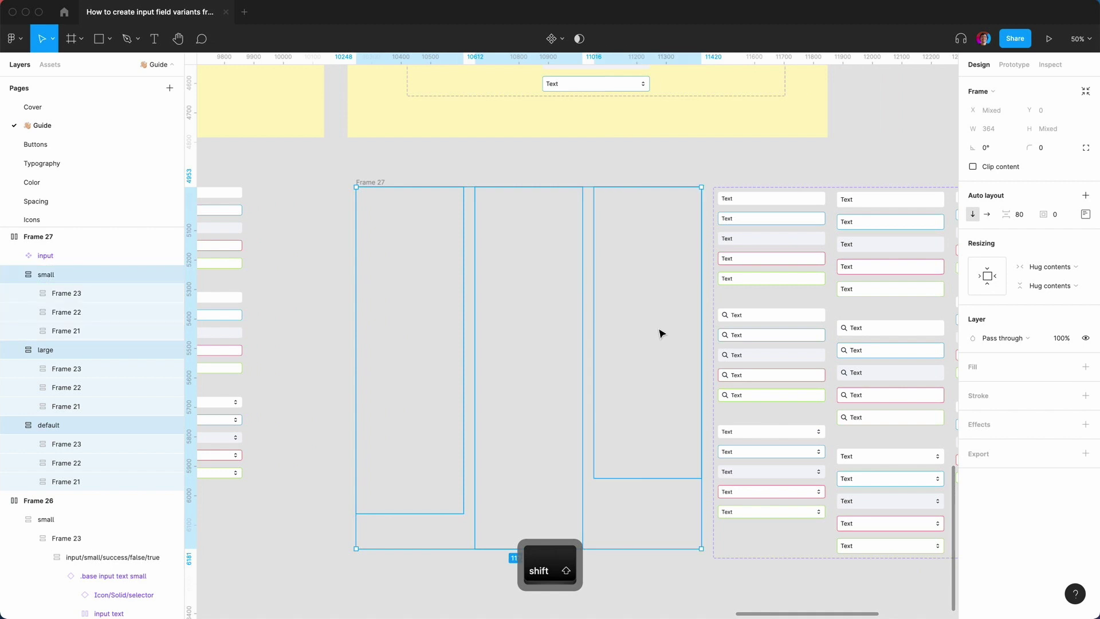
pyautogui.press('Delete')
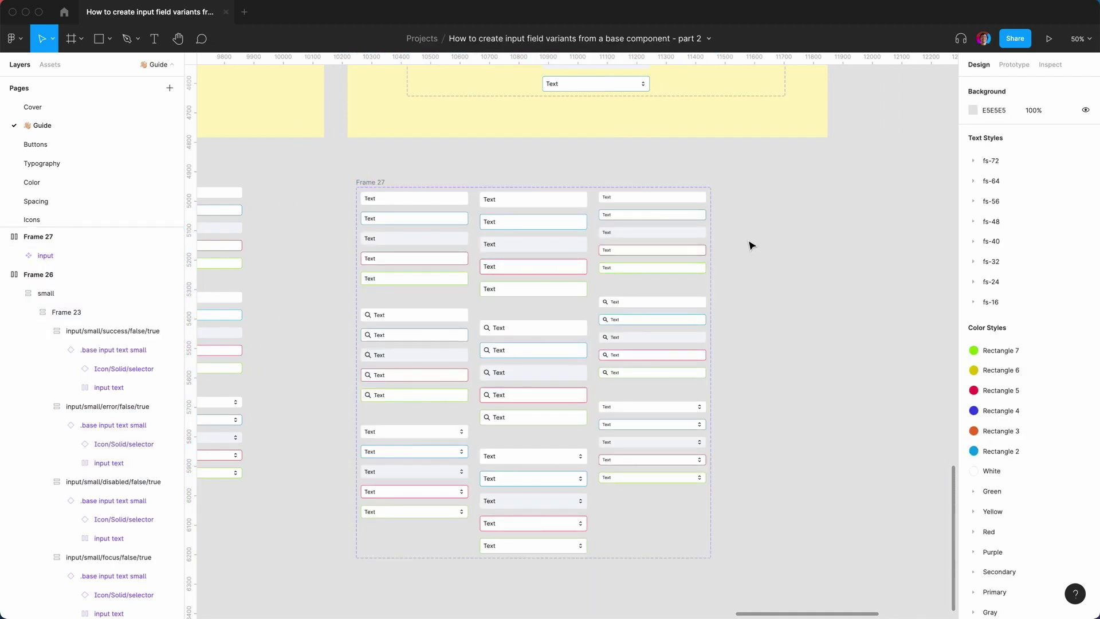
pyautogui.click(372, 182)
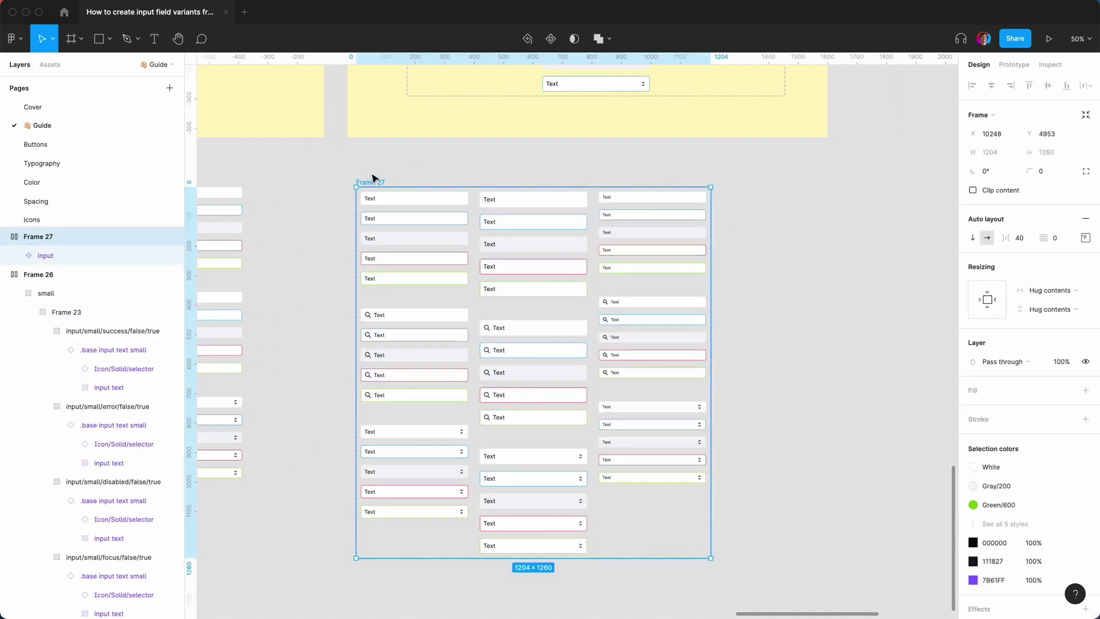
# Rename the combined input component set inside Frame 27 as input-demo
pyautogui.press('Return')
pyautogui.doubleClick(45, 255)
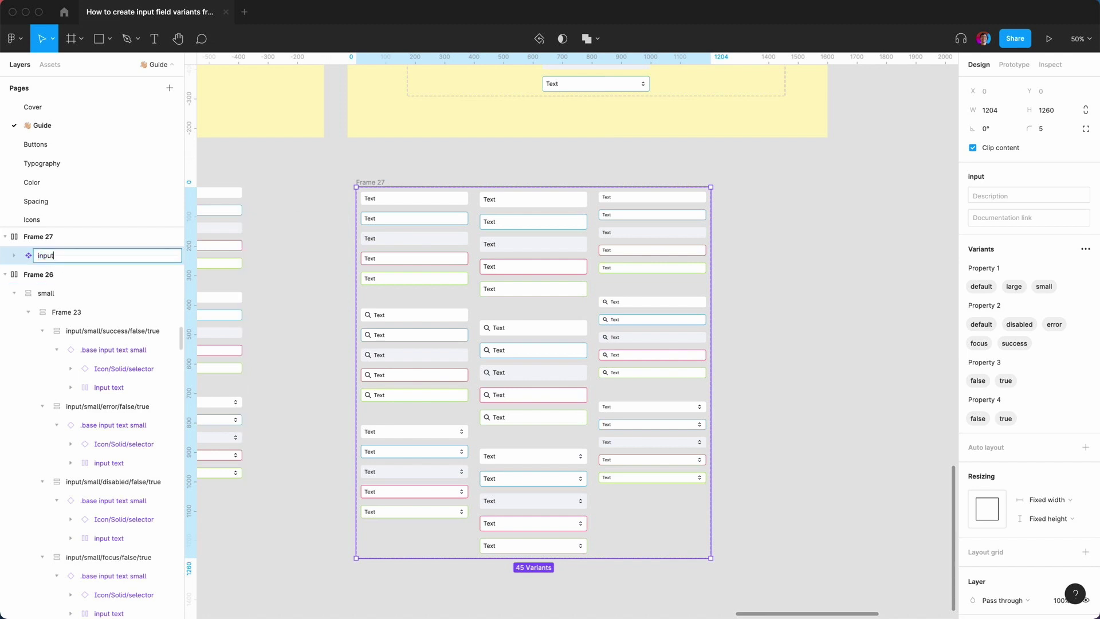
pyautogui.press('Return')
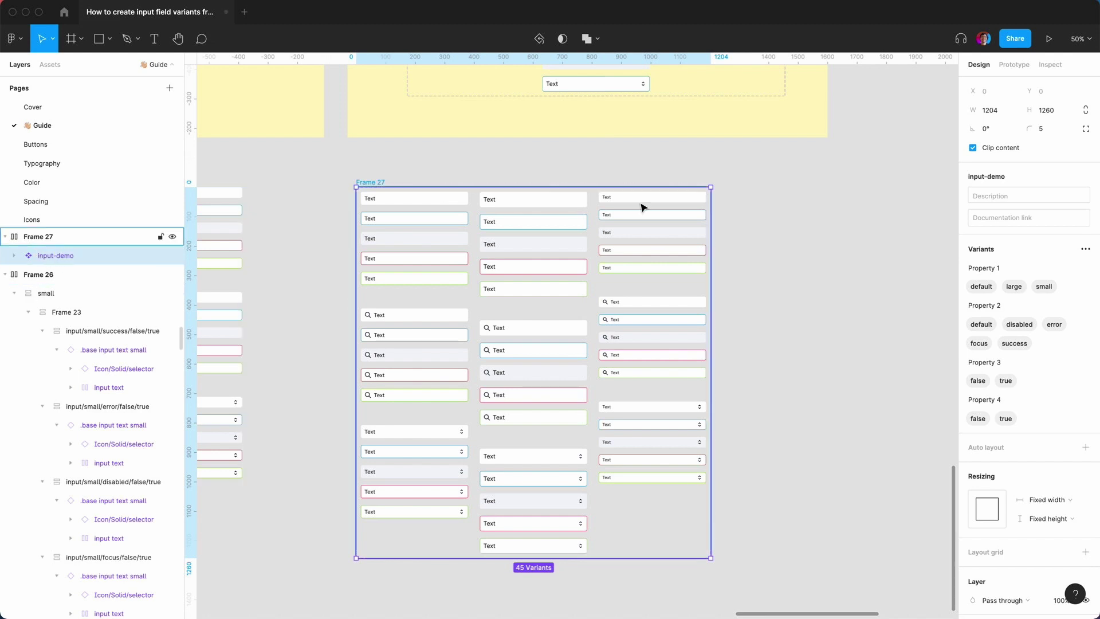
# Search the components for "input" and place an input-demo instance on the empty canvas beside Frame 27
pyautogui.click(765, 267)
pyautogui.hotkey('shift', 'i')
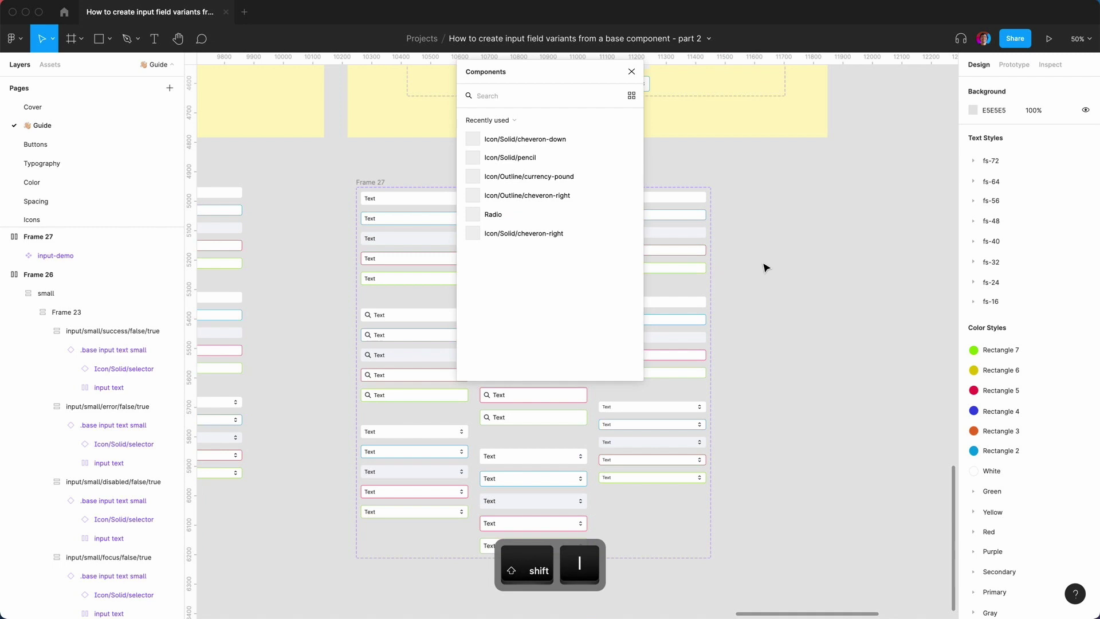
pyautogui.write('input')
pyautogui.moveTo(504, 116); pyautogui.dragTo(834, 309)
# Test the placed input-demo instance by switching Property 3 on and off, and likewise Property 4
pyautogui.hotkey('shift', '2')
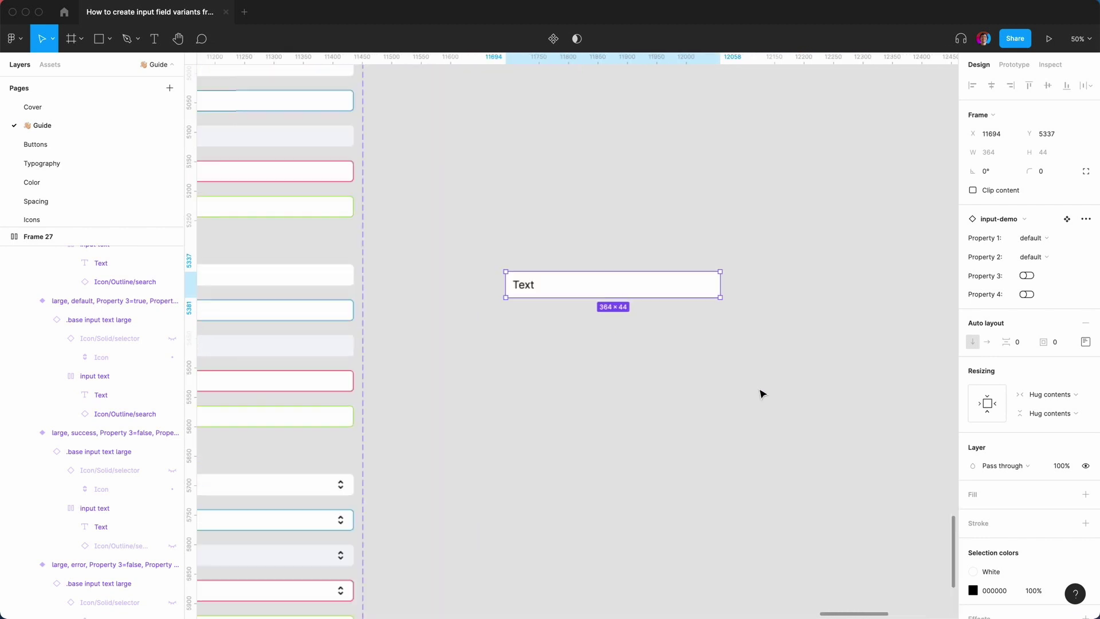
pyautogui.hscroll(2, 741, 232)
pyautogui.scroll(1, 742, 232)
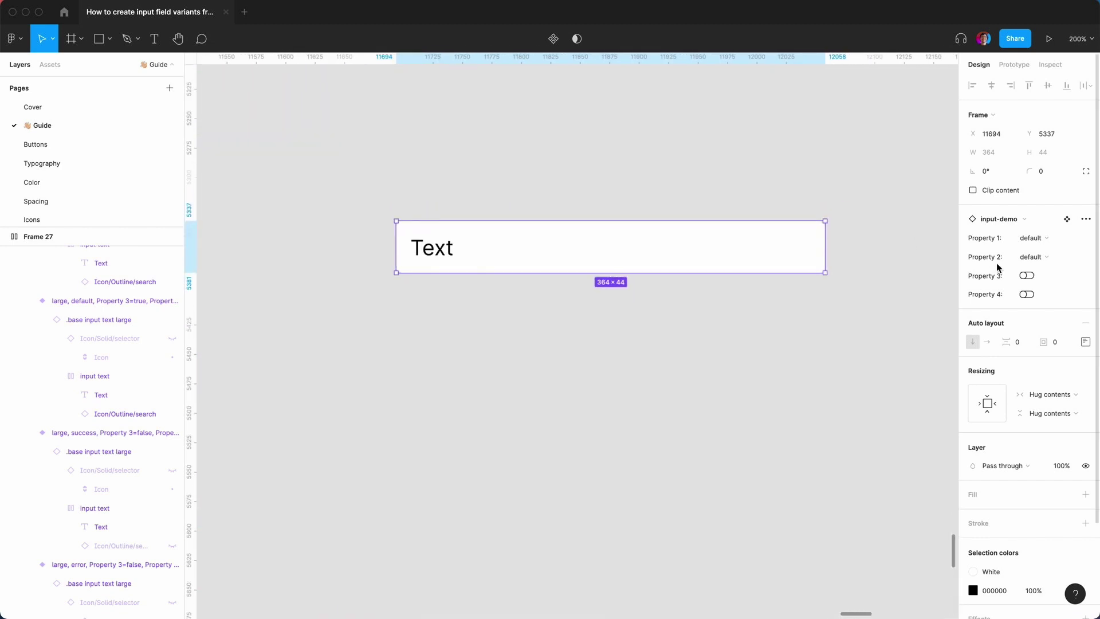
pyautogui.click(1025, 276)
pyautogui.click(1026, 276)
pyautogui.click(1027, 294)
pyautogui.click(1027, 294)
# Set Property 2 of the input-demo instance to disabled, followed by error
pyautogui.click(1032, 257)
pyautogui.click(1038, 274)
pyautogui.click(1031, 257)
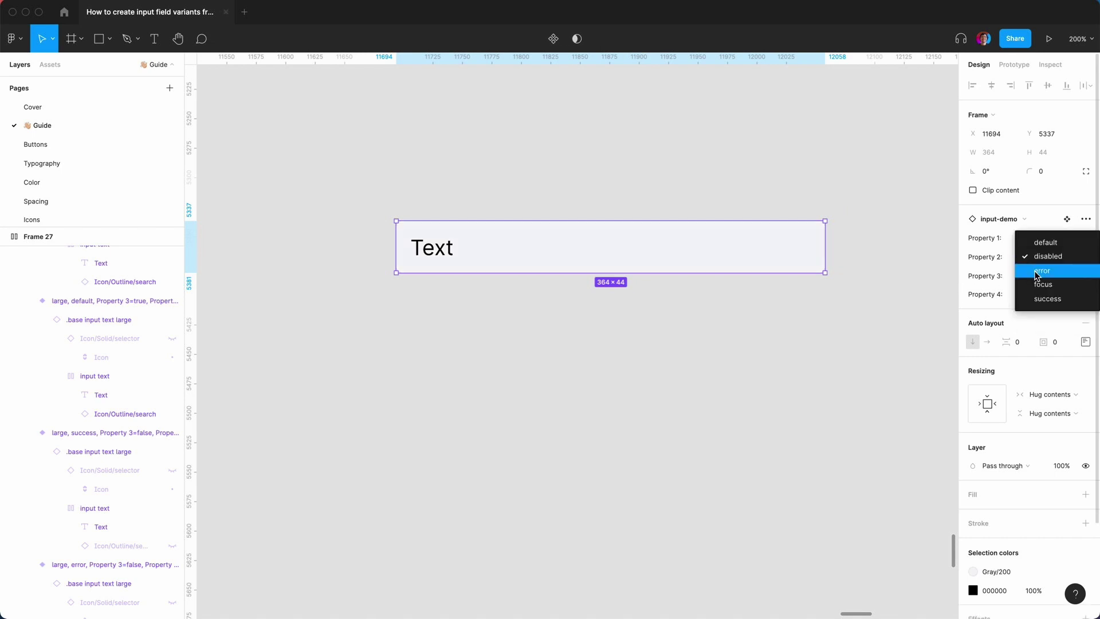
pyautogui.click(1037, 272)
# Delete the input-demo test instance from the canvas beside Frame 27
pyautogui.click(698, 391)
pyautogui.click(643, 272)
pyautogui.hotkey('shift', '0')
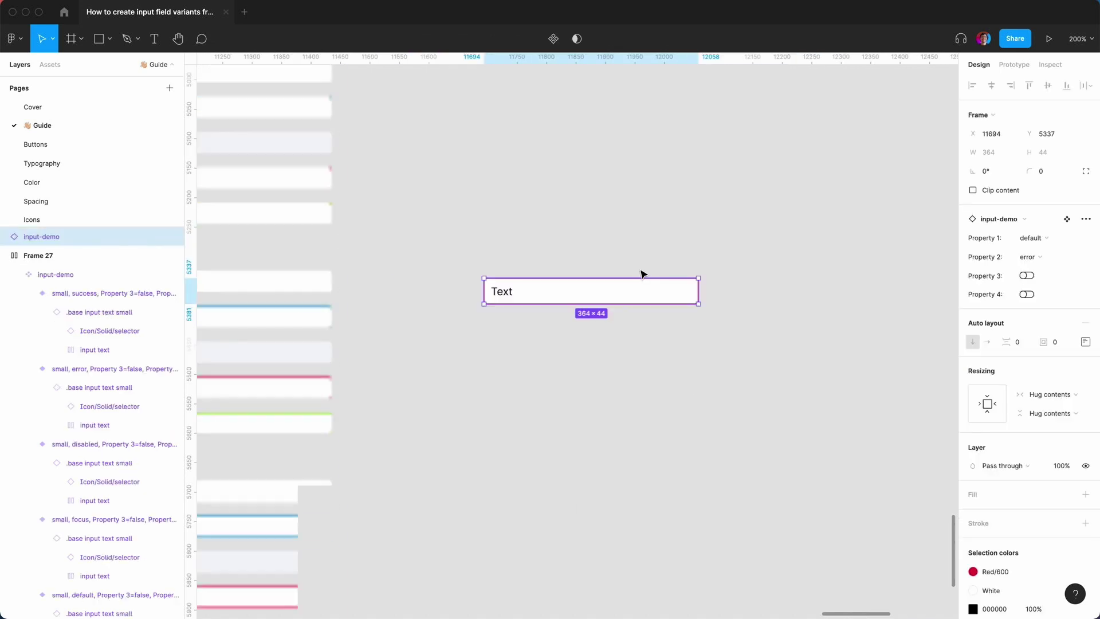
pyautogui.hscroll(-1, 642, 274)
pyautogui.press('Delete')
# In the input-demo component set, rename variant Property 1 as Size and Property 2 as State
pyautogui.scroll(-5, 641, 273)
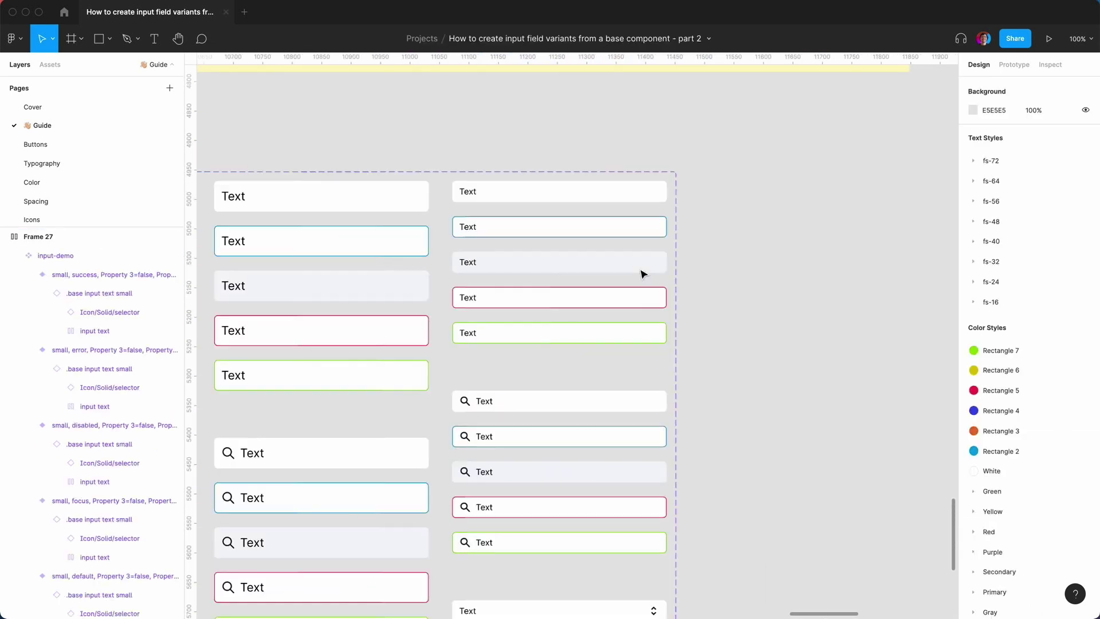
pyautogui.click(280, 248)
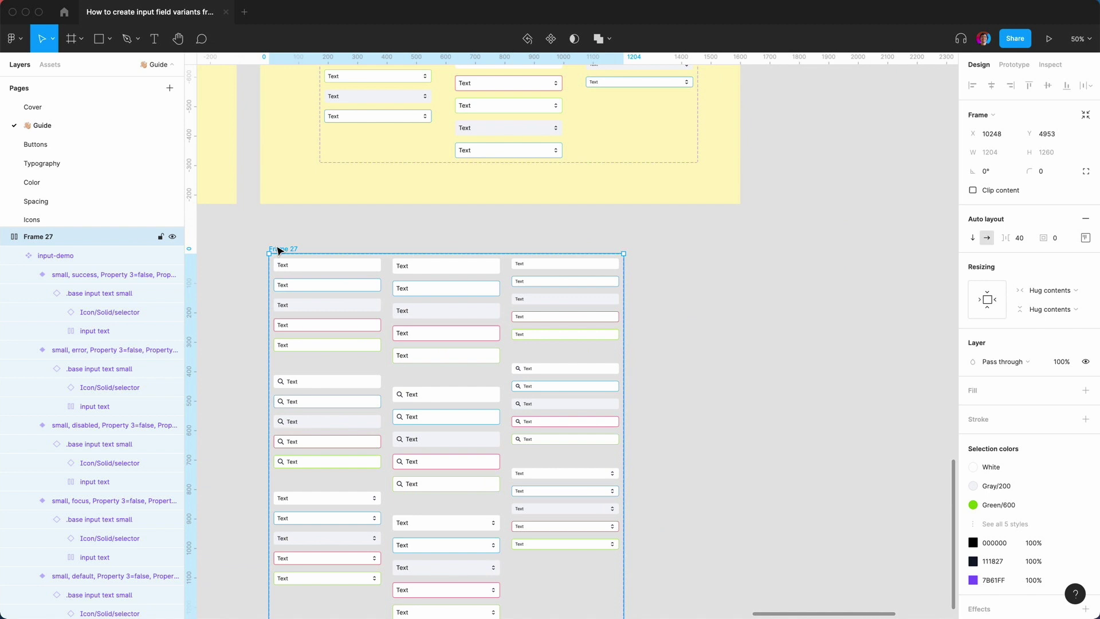
pyautogui.press('Return')
pyautogui.doubleClick(1002, 270)
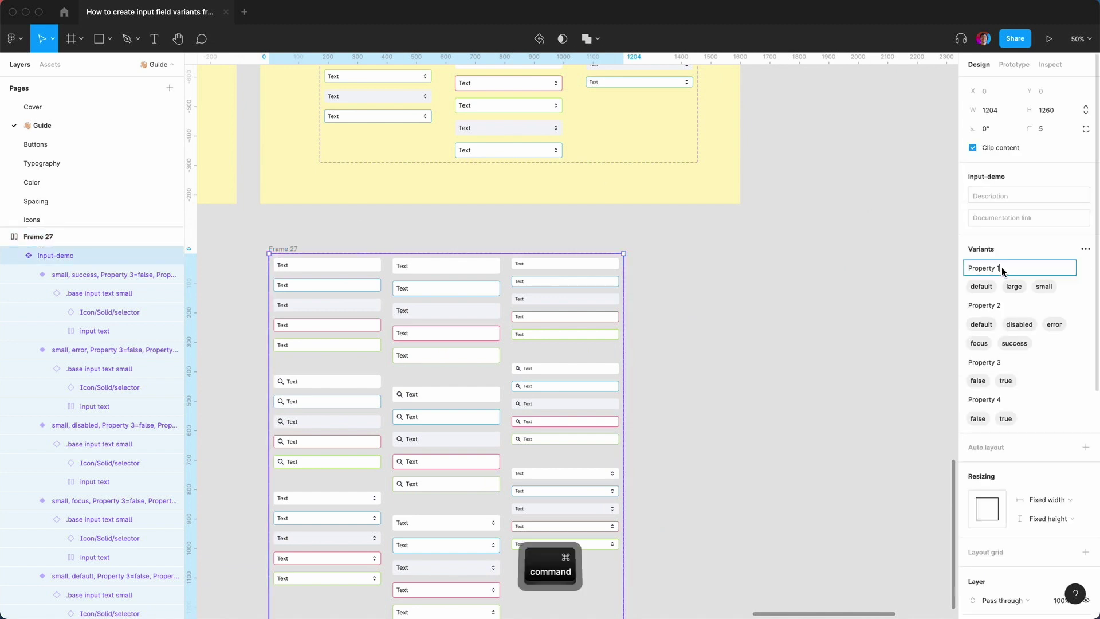
pyautogui.press('super+a')
pyautogui.write('Si')
pyautogui.doubleClick(1002, 307)
pyautogui.write('Sta')
# Rename the component set's Property 3 as Leading Icon and Property 4 as Trailing Icon
pyautogui.doubleClick(998, 360)
pyautogui.press('super+a')
pyautogui.write('Leading Ic')
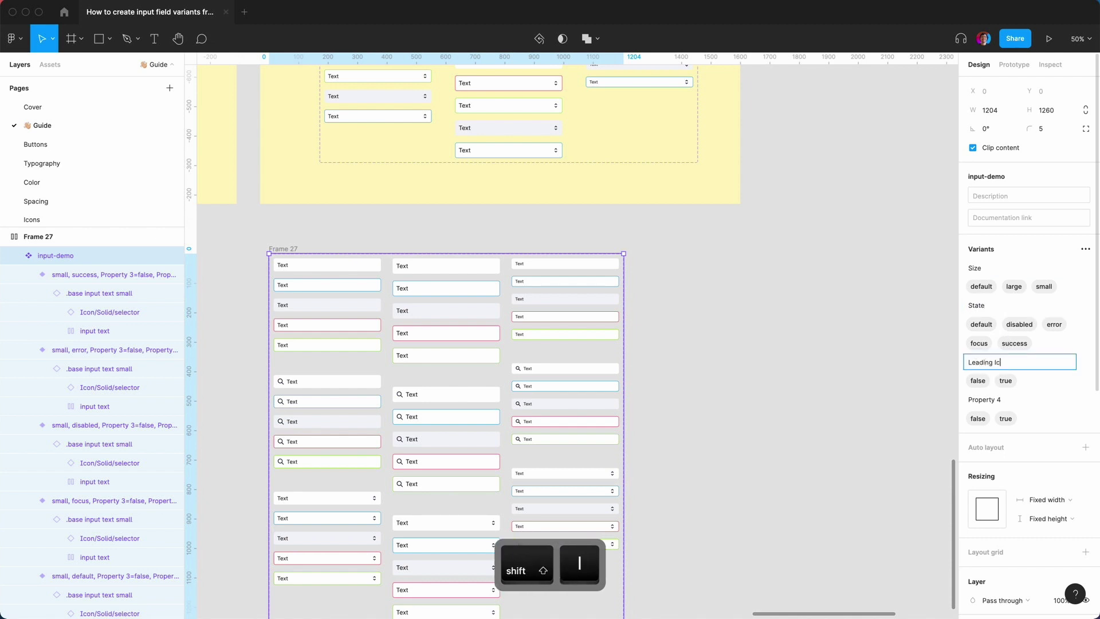
pyautogui.doubleClick(995, 400)
pyautogui.write('Trailing Icon')
pyautogui.press('Return')
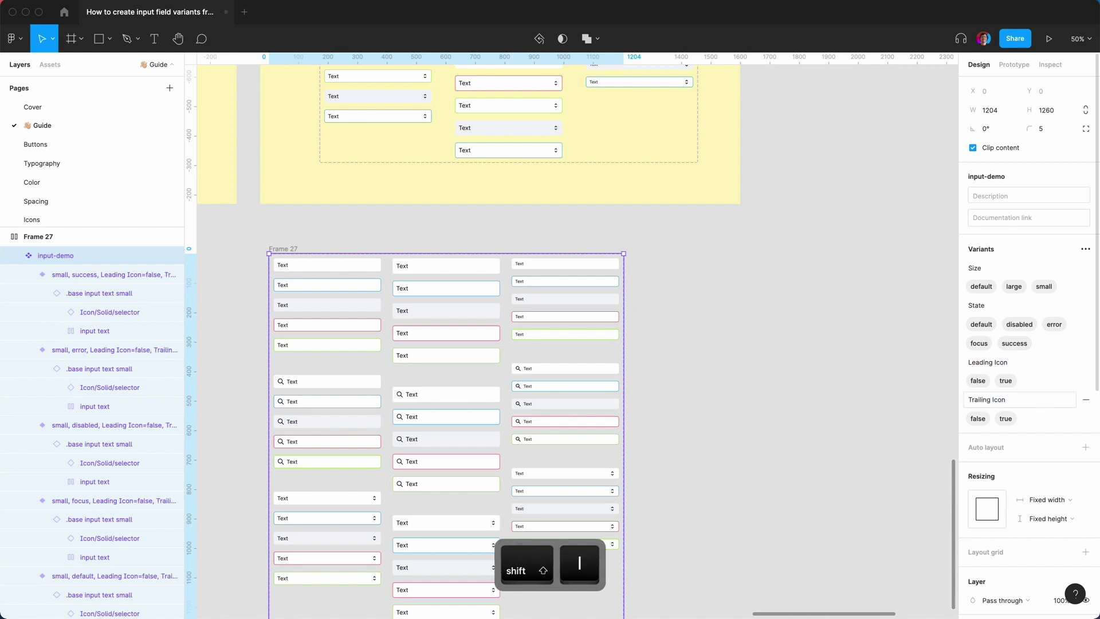